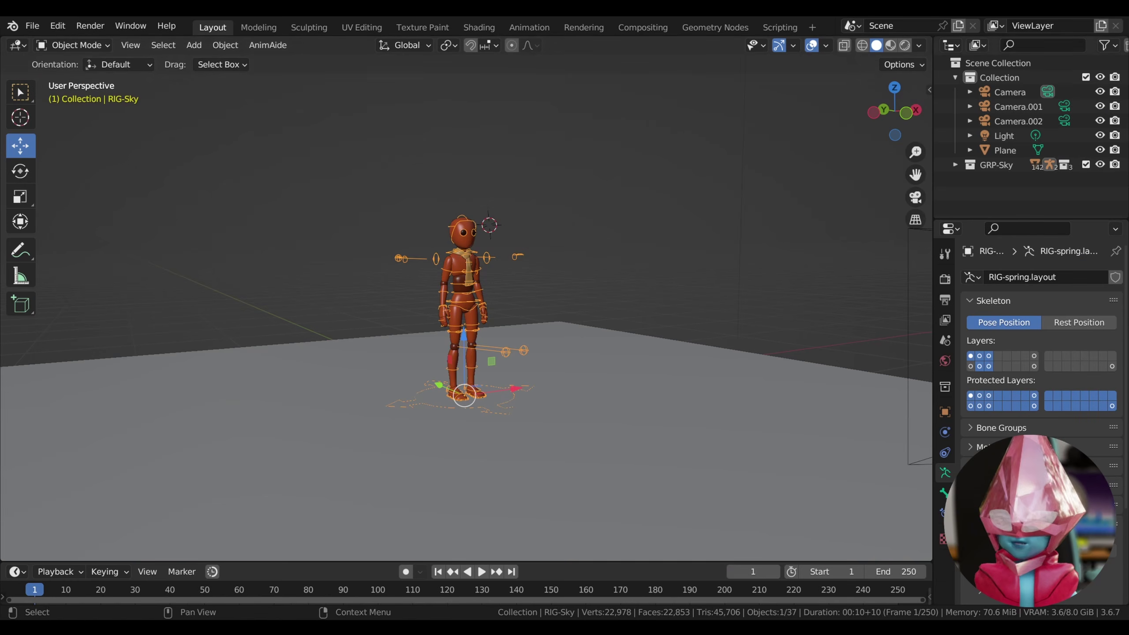
# Select the character's rig in the viewport and switch it from Object Mode to Pose Mode
pyautogui.moveTo(895, 135)
pyautogui.mouseDown()
pyautogui.moveTo(865, 136)
pyautogui.moveTo(915, 152)
pyautogui.moveTo(915, 127)
pyautogui.mouseUp()
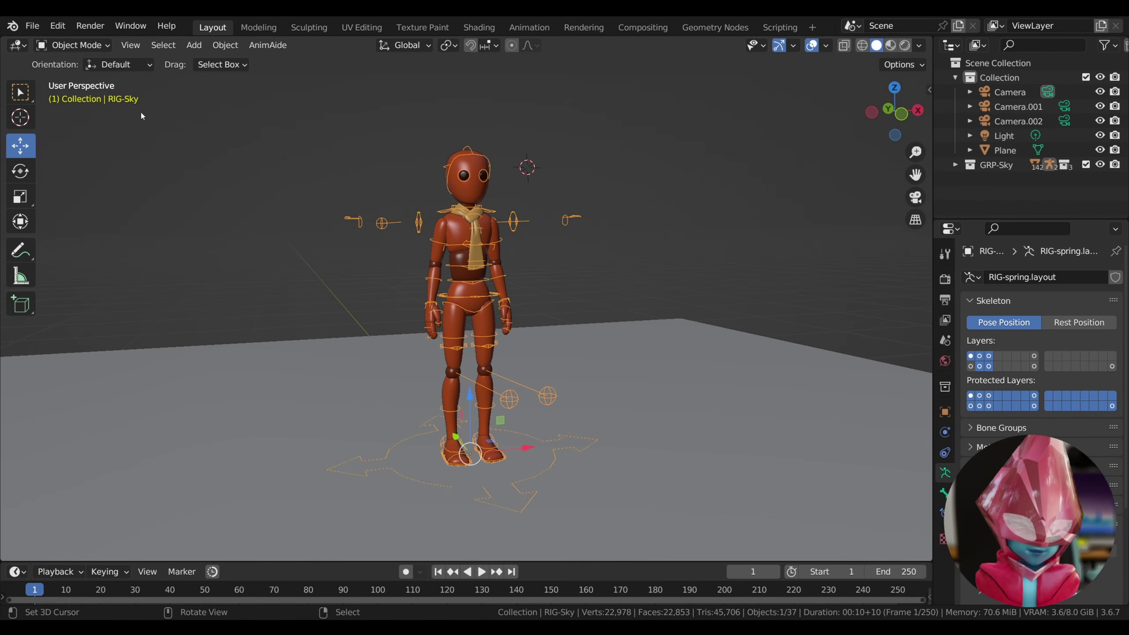
pyautogui.click(73, 44)
pyautogui.click(573, 229)
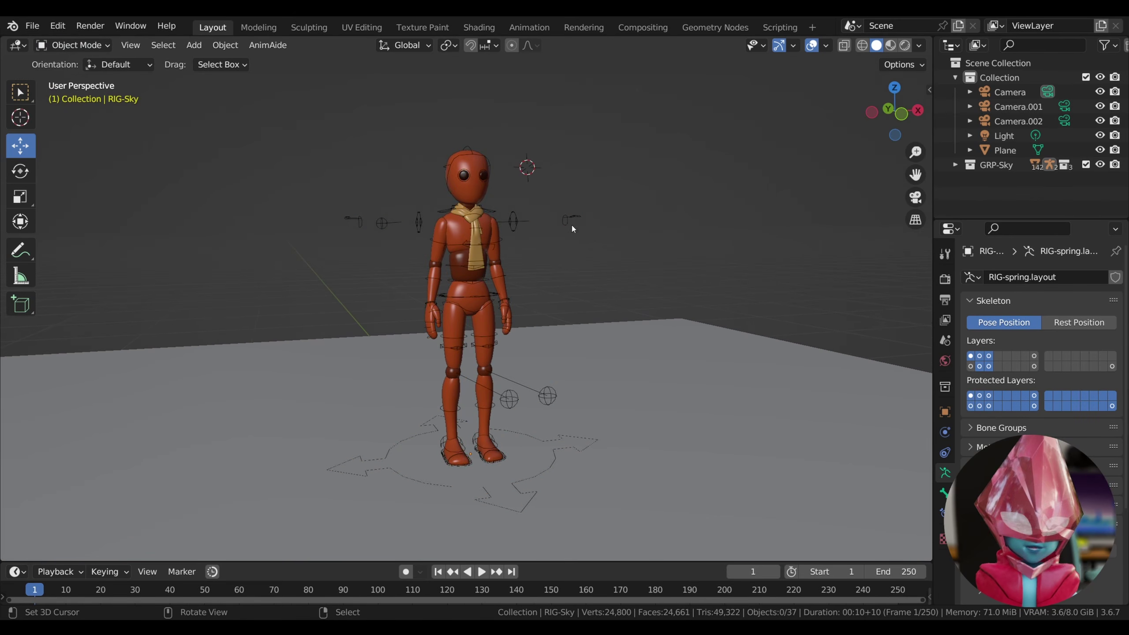
pyautogui.click(519, 219)
pyautogui.click(73, 45)
pyautogui.click(67, 94)
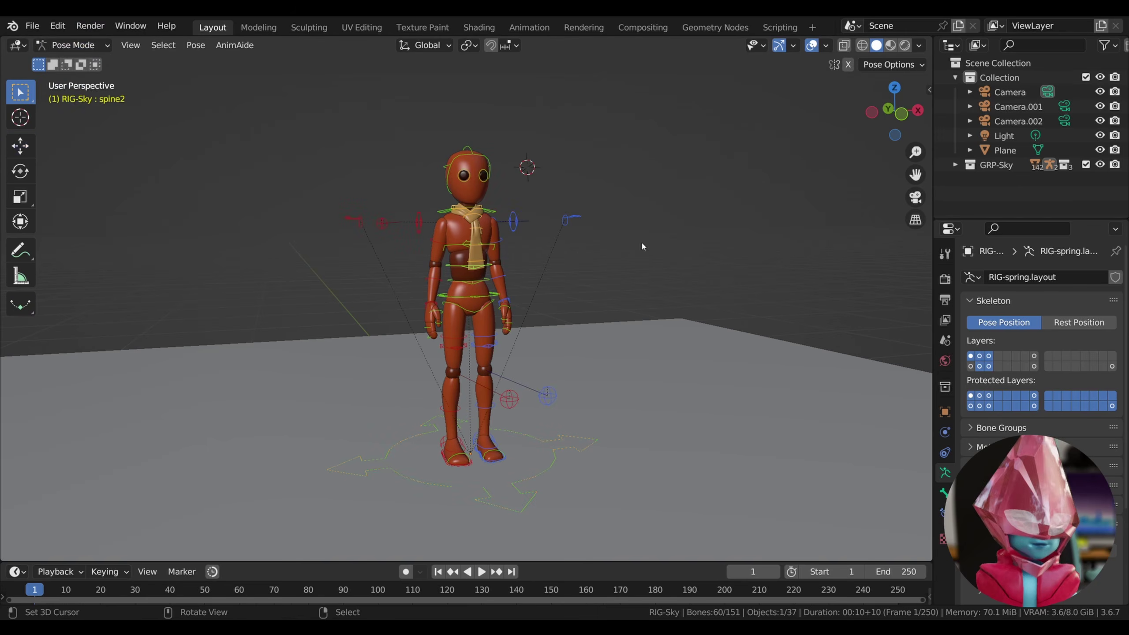
# Rotate the left and right upper arm controls slightly outward from the body
pyautogui.click(504, 244)
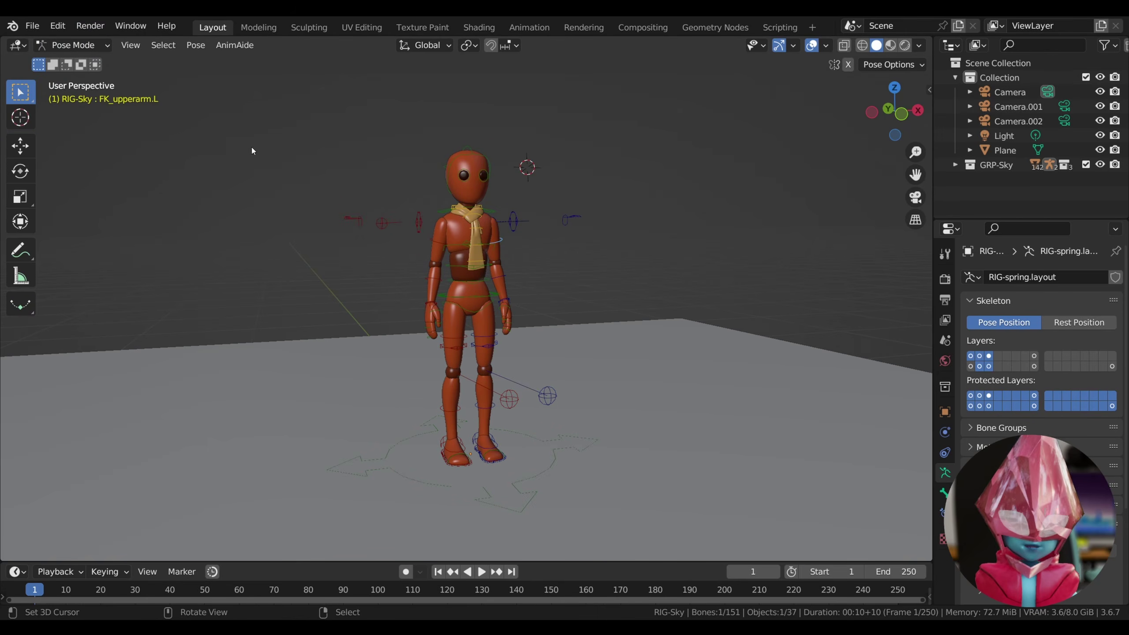
pyautogui.click(20, 170)
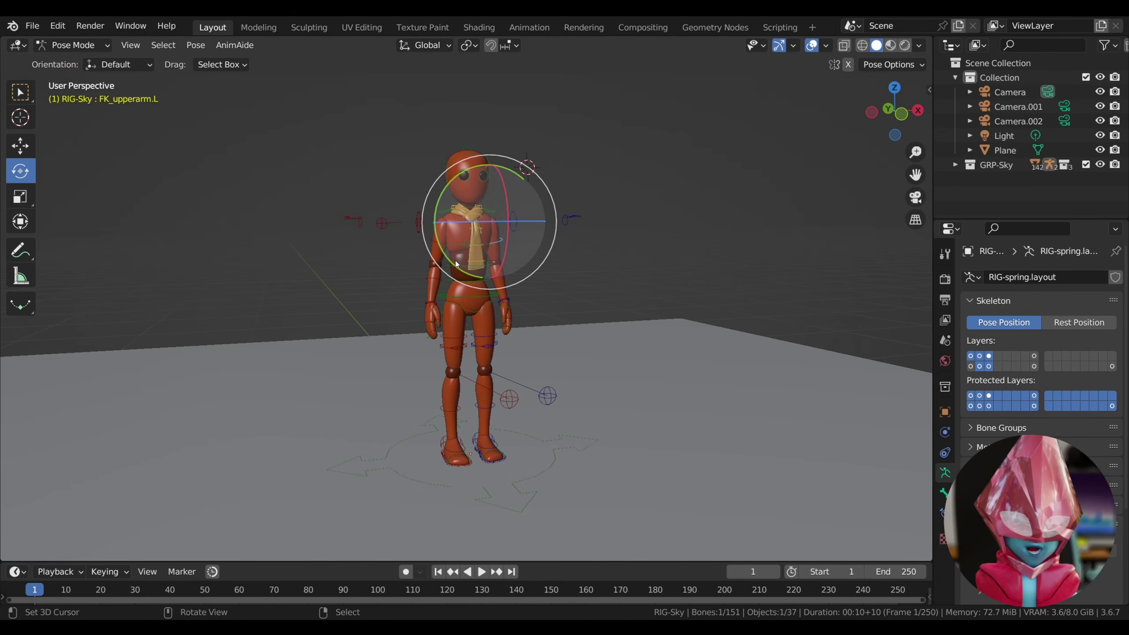
pyautogui.moveTo(455, 264); pyautogui.dragTo(403, 280)
pyautogui.rightClick(434, 242)
pyautogui.rightClick(402, 280)
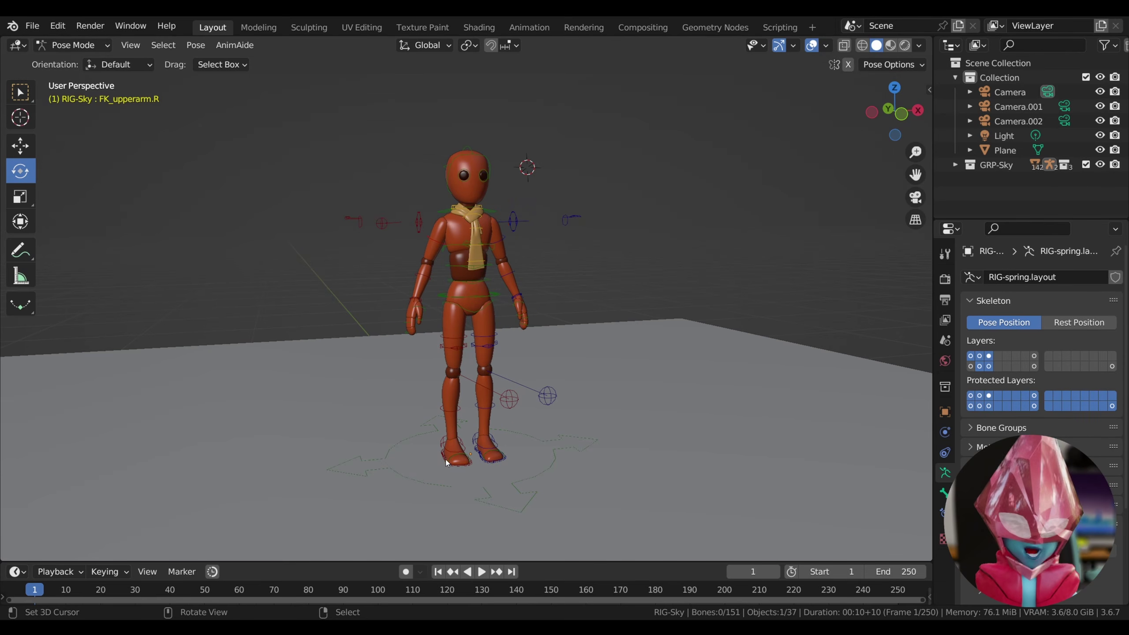
# Reposition the character's foot controls slightly with the Move tool
pyautogui.click(470, 467)
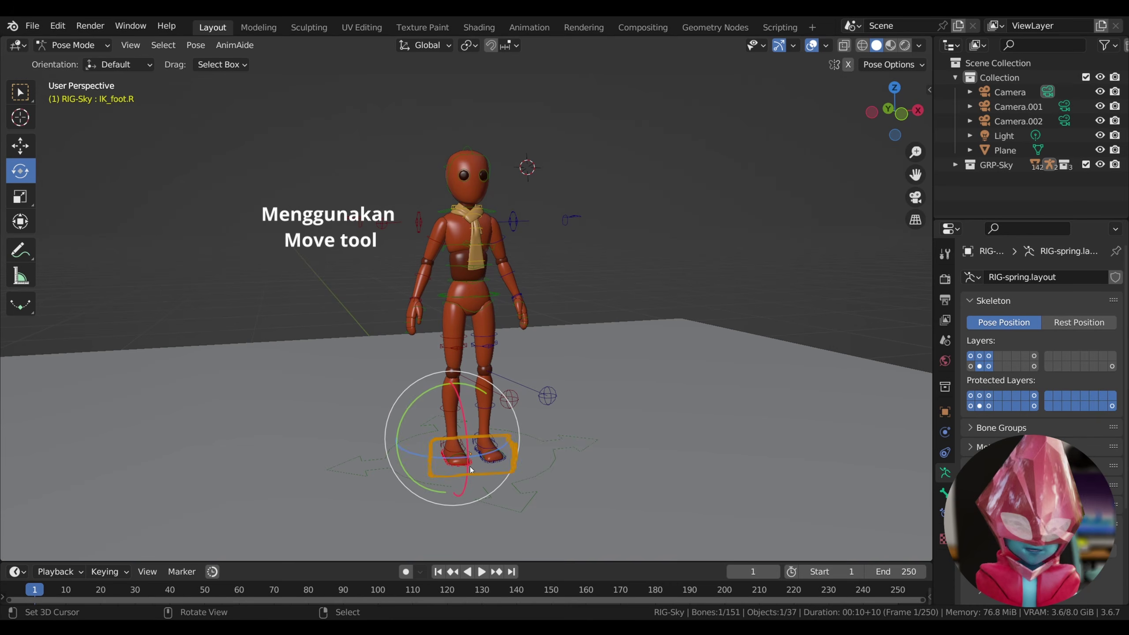
pyautogui.click(20, 146)
pyautogui.moveTo(452, 391)
pyautogui.mouseDown()
pyautogui.moveTo(450, 306)
pyautogui.moveTo(452, 389)
pyautogui.moveTo(462, 392)
pyautogui.moveTo(485, 304)
pyautogui.moveTo(483, 385)
pyautogui.moveTo(483, 376)
pyautogui.moveTo(457, 397)
pyautogui.mouseUp()
pyautogui.click(498, 458)
pyautogui.click(460, 457)
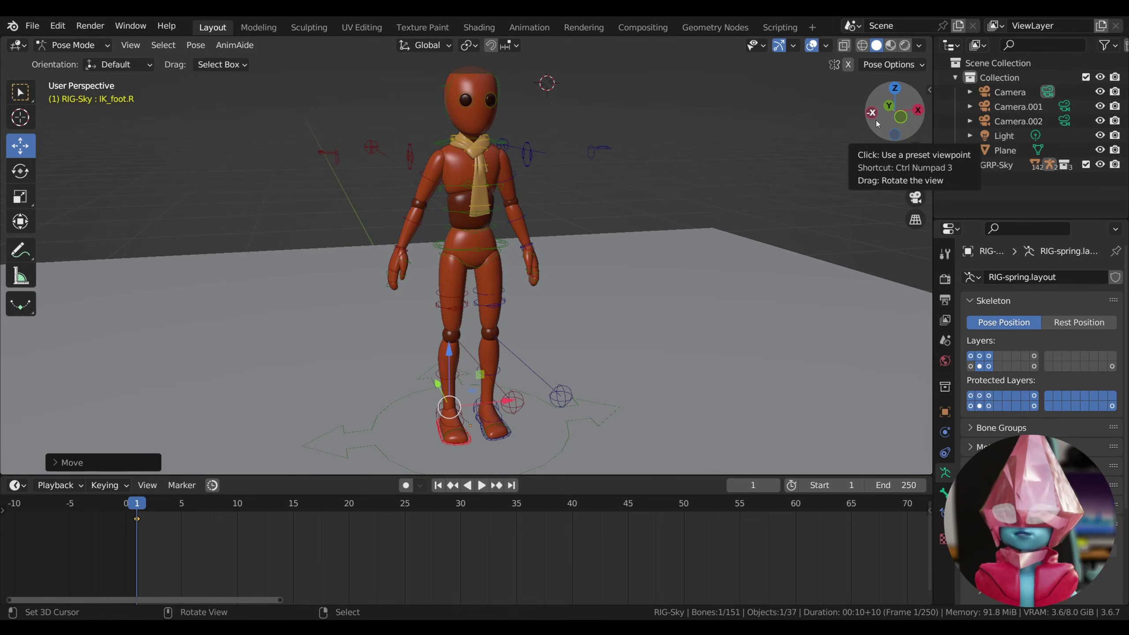
# Key Location, Rotation & Scale for all of the rig's bones at frame 1, and clear the selection
pyautogui.click(873, 114)
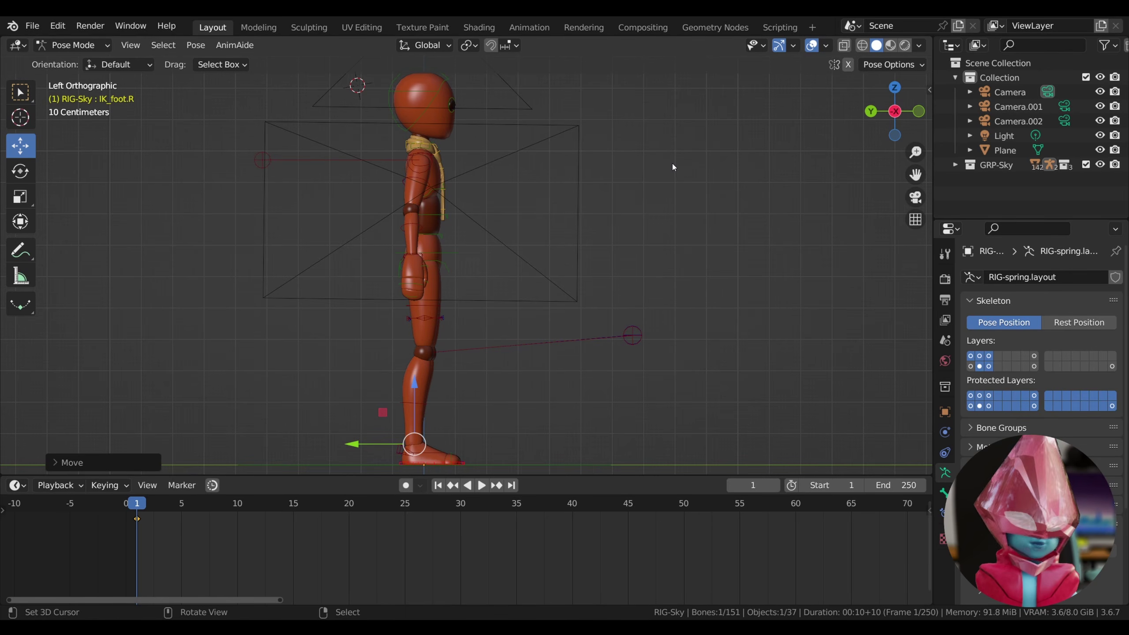
pyautogui.press('a')
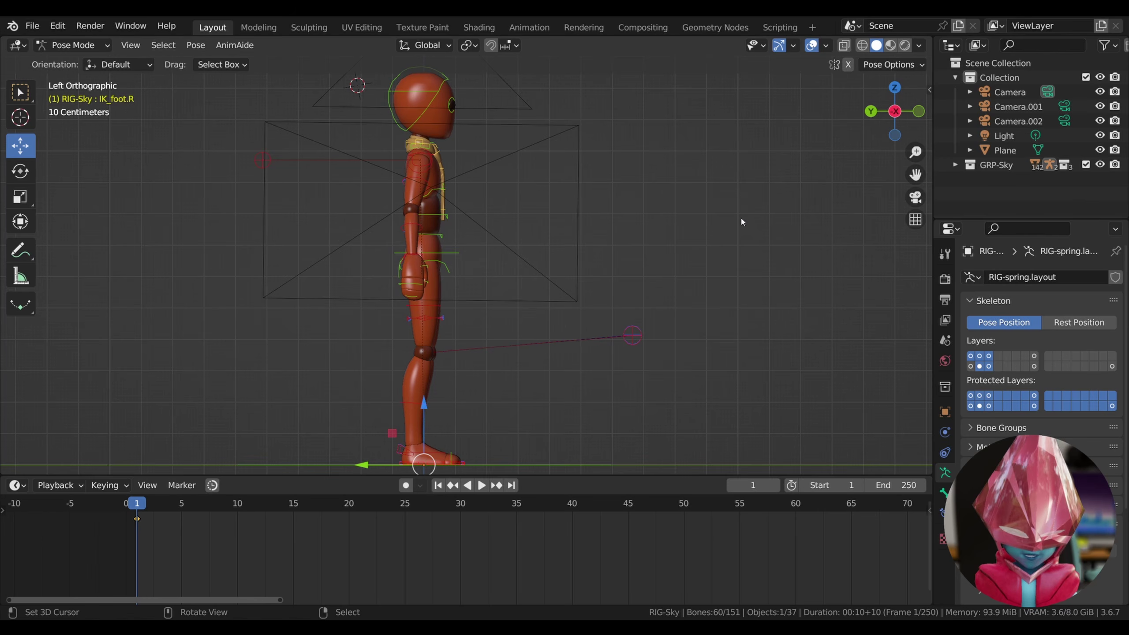
pyautogui.press('i')
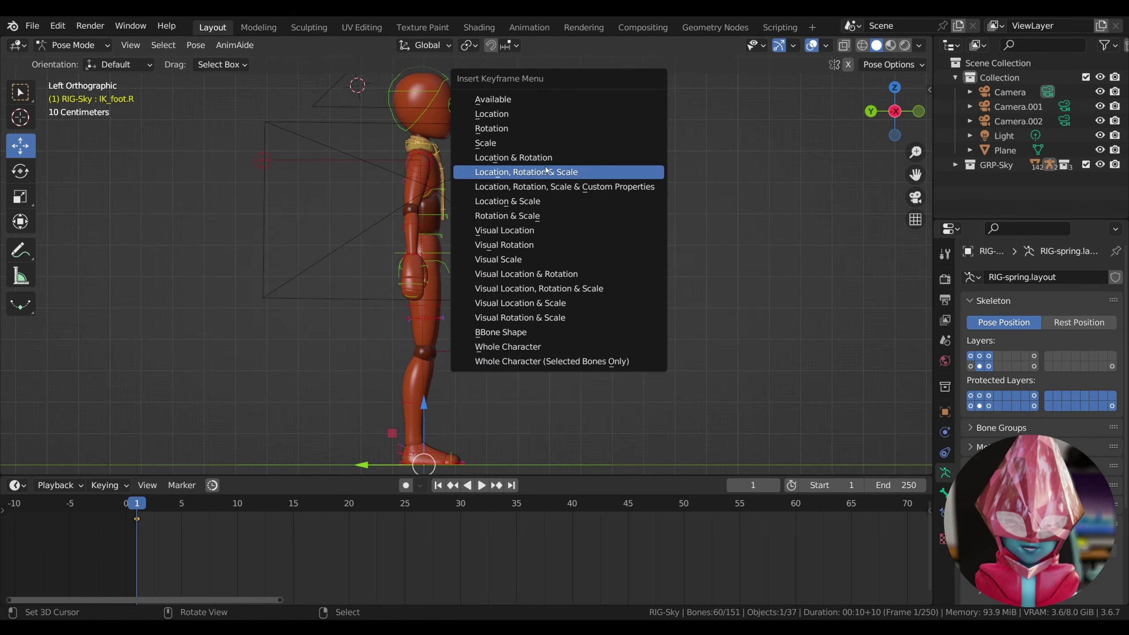
pyautogui.click(580, 175)
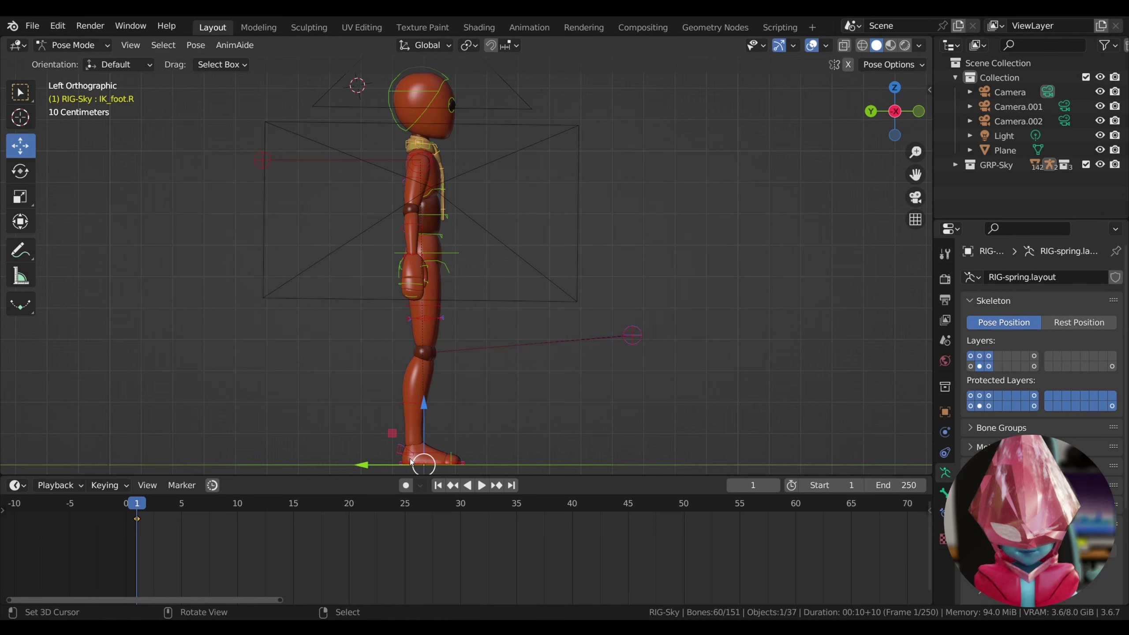
pyautogui.hotkey('alt', 'a')
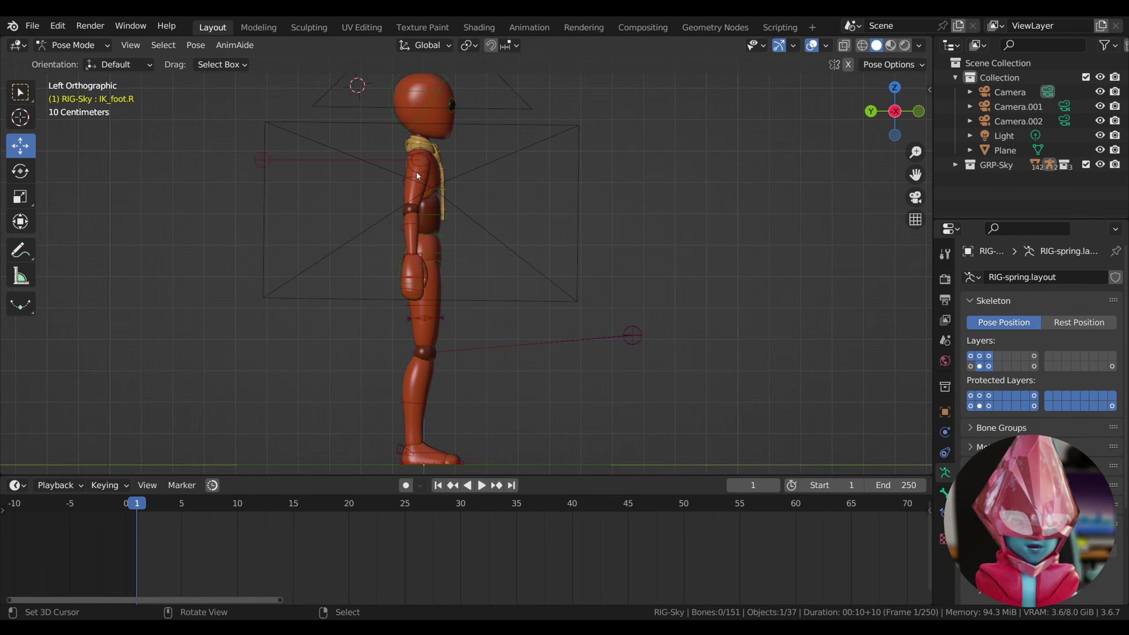
# Move the right foot control behind the body, tilt its toes downward and raise it slightly
pyautogui.click(426, 181)
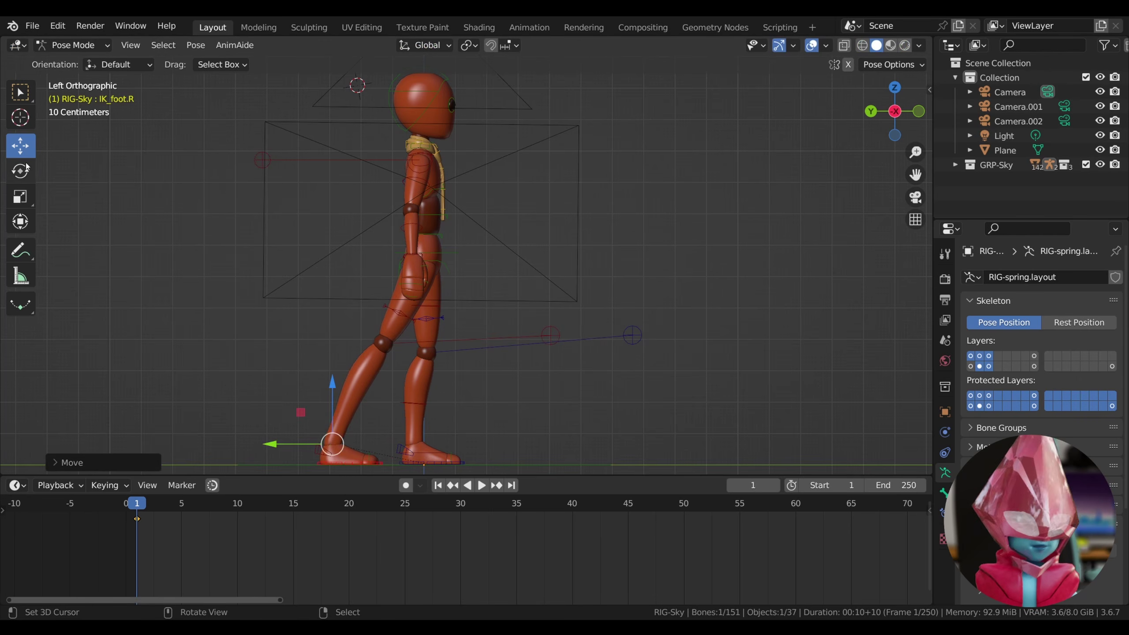
pyautogui.click(26, 168)
pyautogui.moveTo(381, 416); pyautogui.dragTo(390, 454)
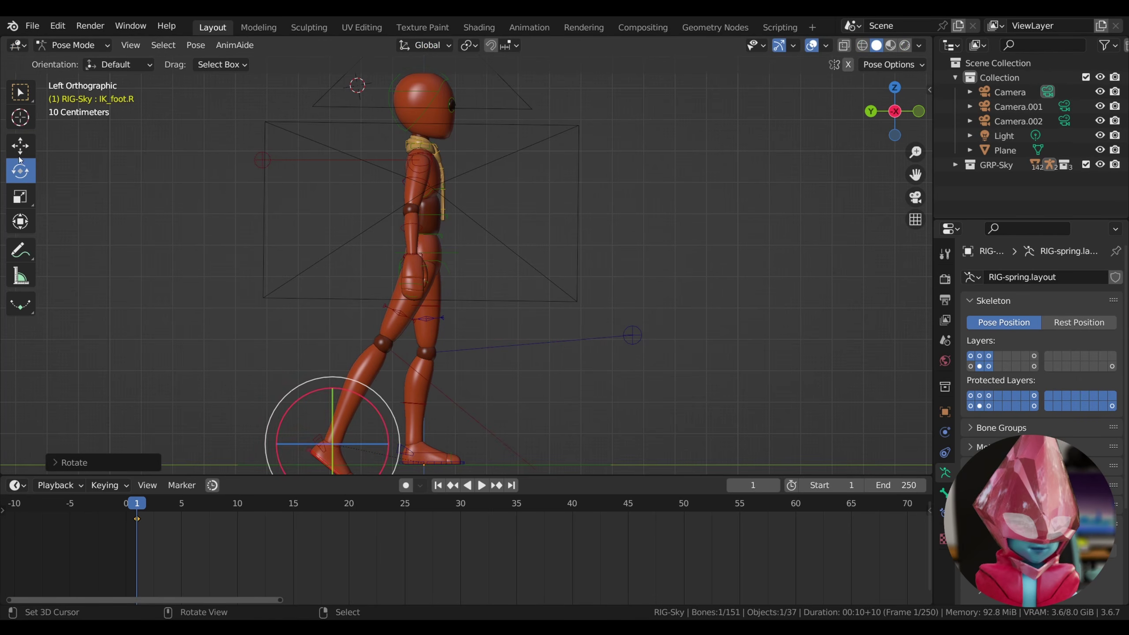
pyautogui.click(20, 152)
pyautogui.moveTo(333, 385); pyautogui.dragTo(334, 362)
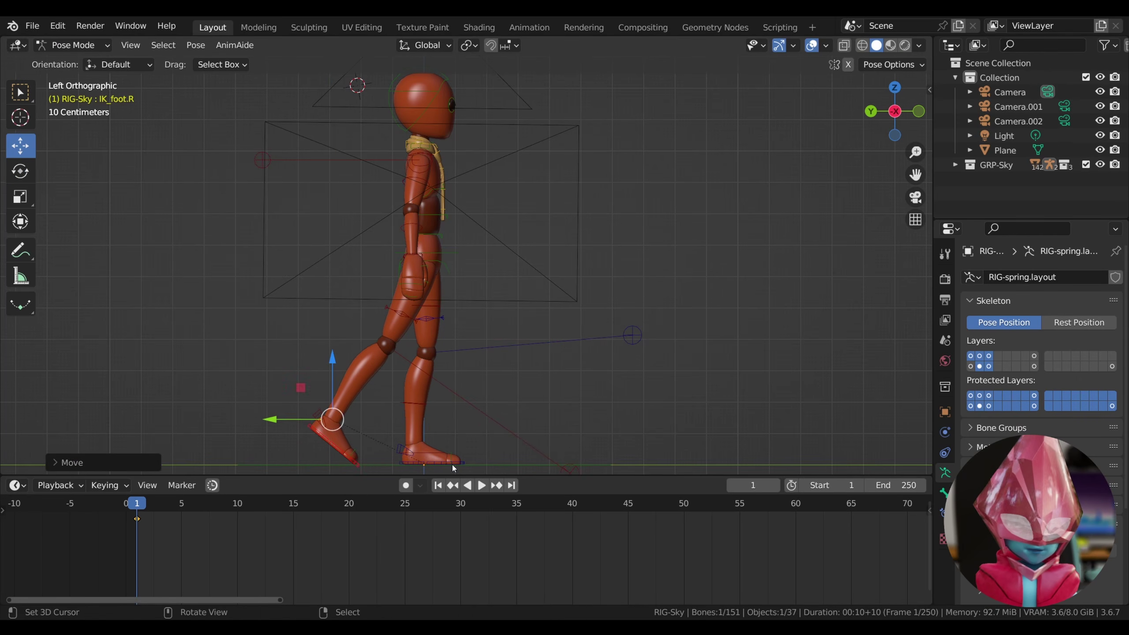
# Move the left foot control ahead of the body, tilt its toes upward and raise it slightly
pyautogui.rightClick(453, 465)
pyautogui.moveTo(380, 443); pyautogui.dragTo(445, 442)
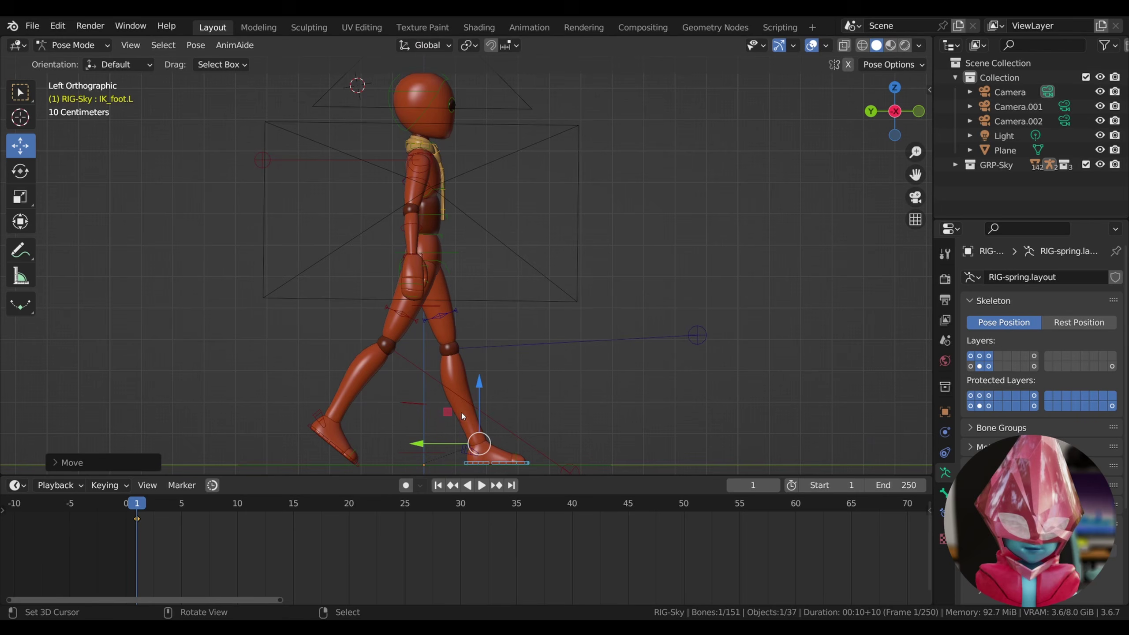
pyautogui.click(30, 169)
pyautogui.moveTo(507, 394); pyautogui.dragTo(469, 379)
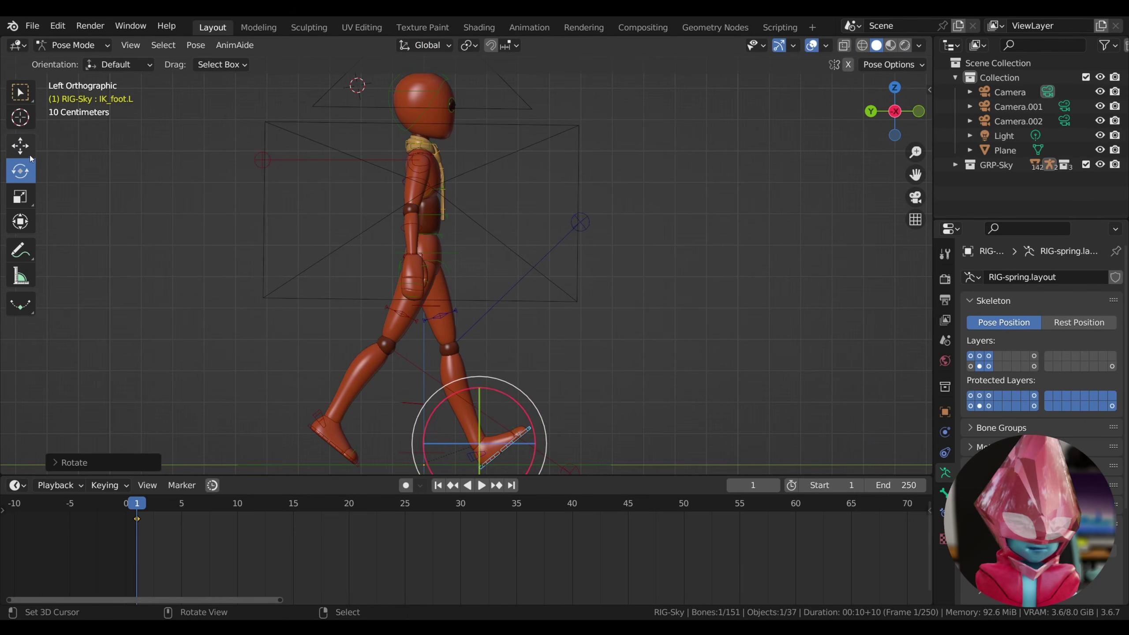
pyautogui.click(30, 155)
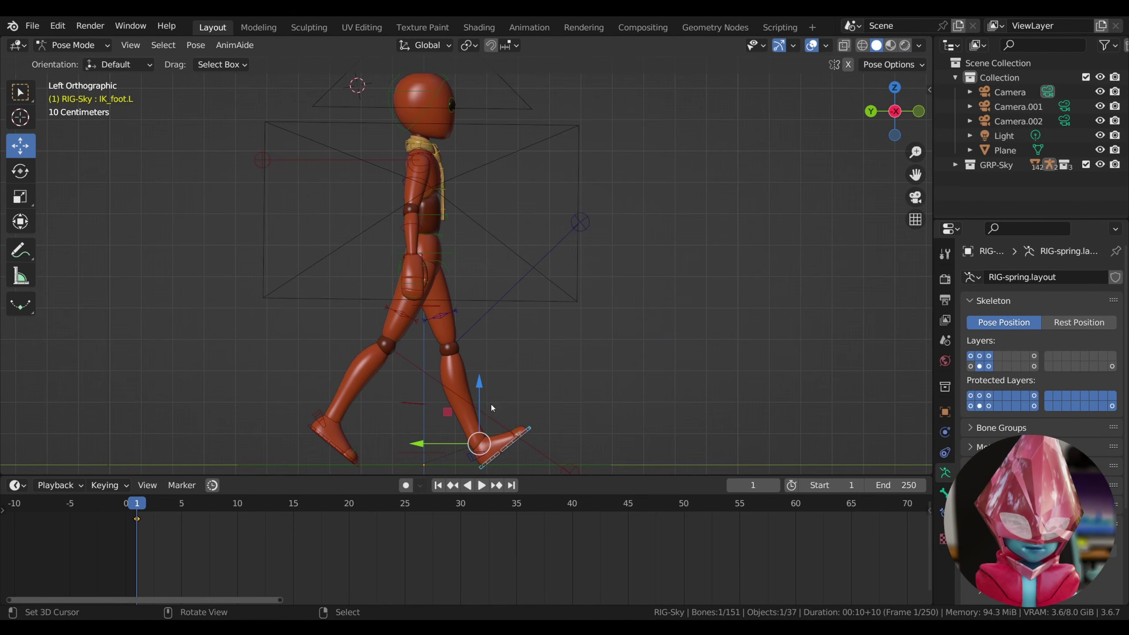
pyautogui.moveTo(479, 386); pyautogui.dragTo(479, 377)
pyautogui.rightClick(612, 207)
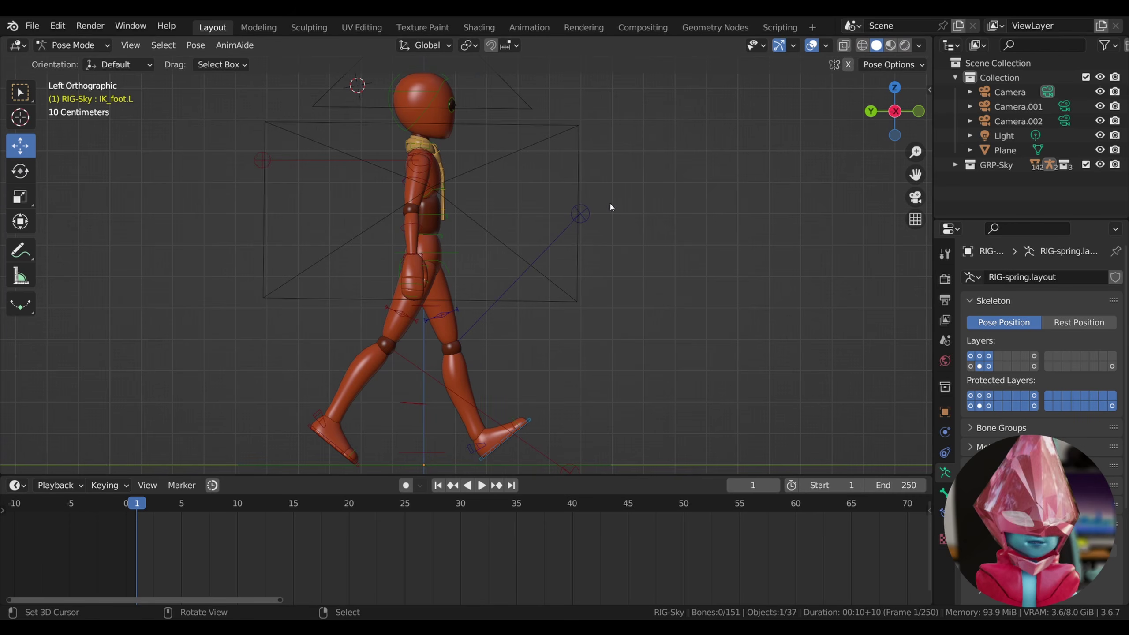
# Set both the scene's transform orientation and the Move tool's orientation to Local
pyautogui.click(425, 45)
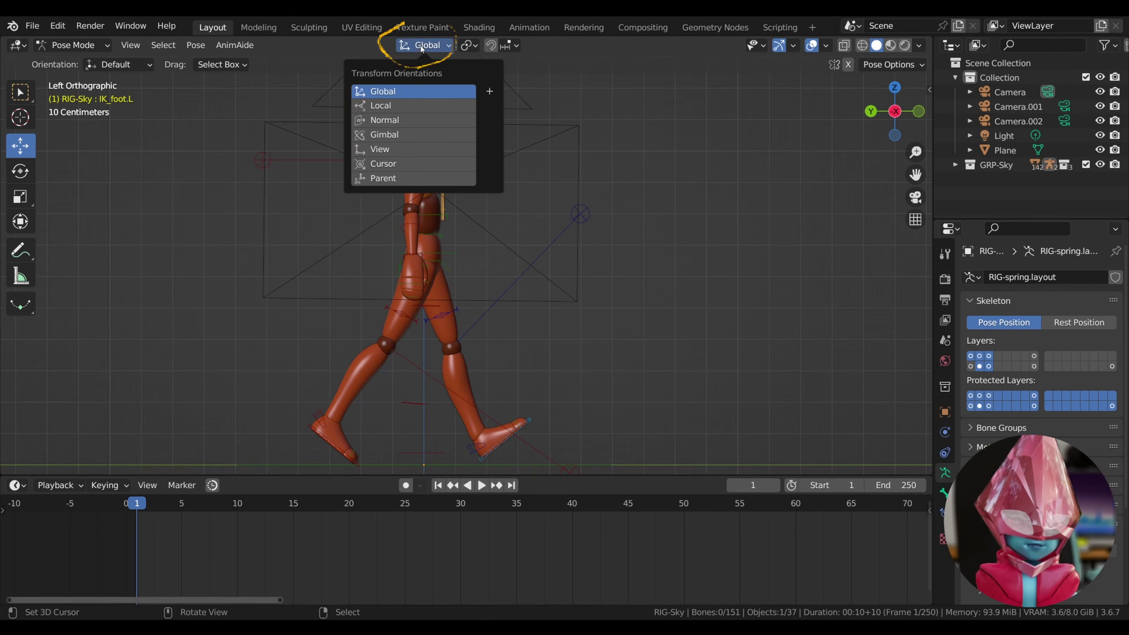
pyautogui.click(380, 106)
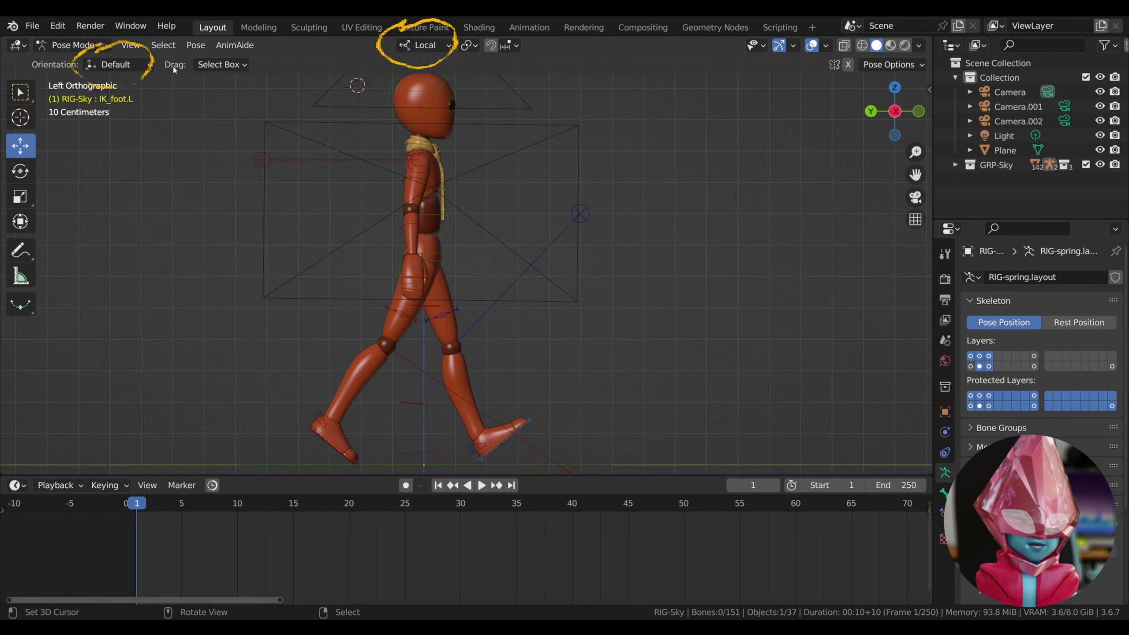
pyautogui.click(143, 67)
pyautogui.click(112, 119)
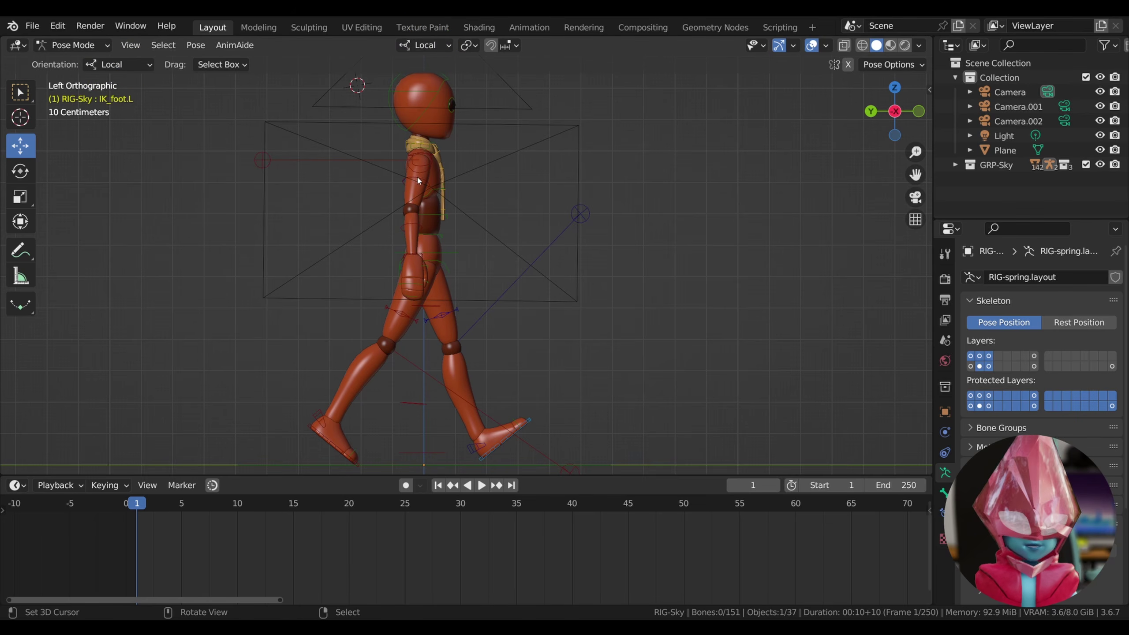
# With the right upper arm selected for rotation, compare Global and Local orientation and set the Rotate tool's orientation to Local
pyautogui.click(419, 161)
pyautogui.click(20, 171)
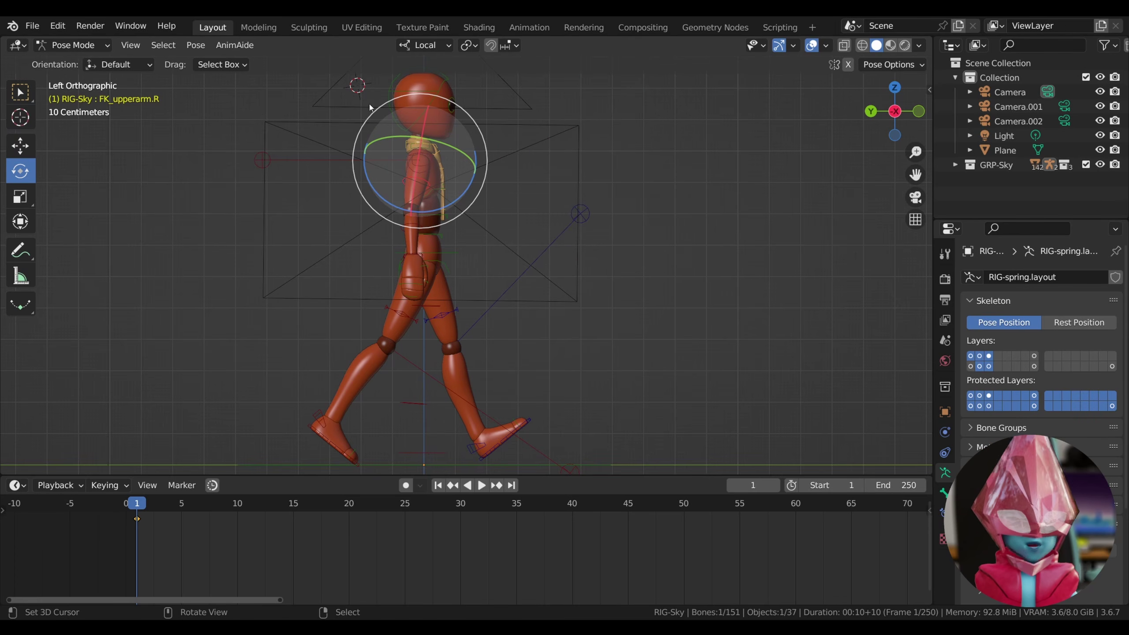
pyautogui.click(424, 45)
pyautogui.click(391, 91)
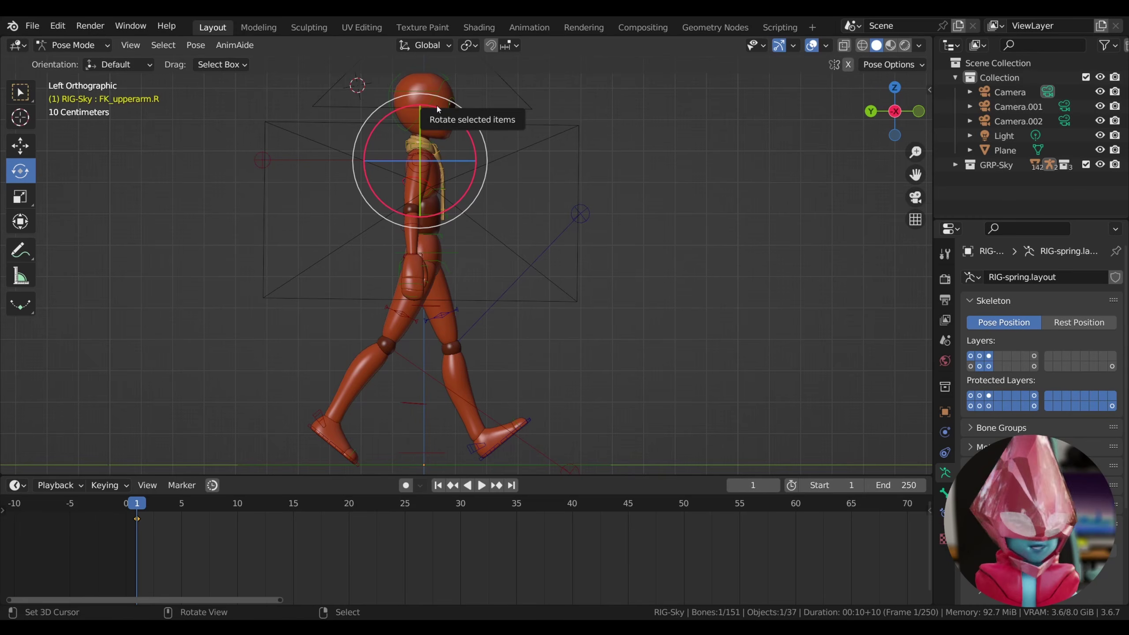
pyautogui.click(415, 46)
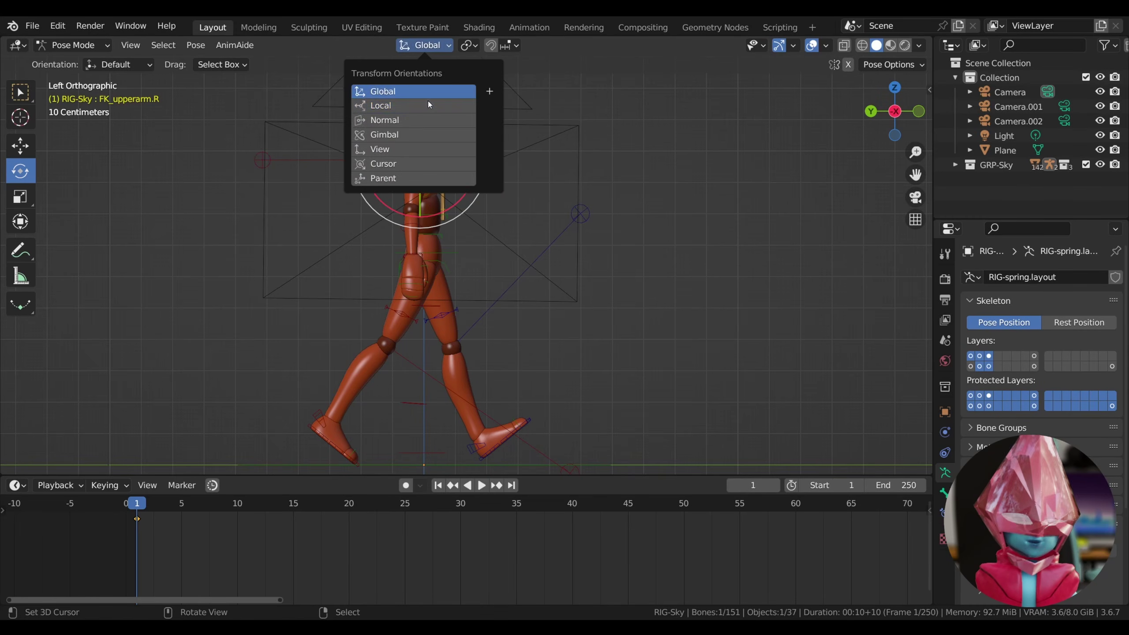
pyautogui.click(421, 109)
pyautogui.click(115, 65)
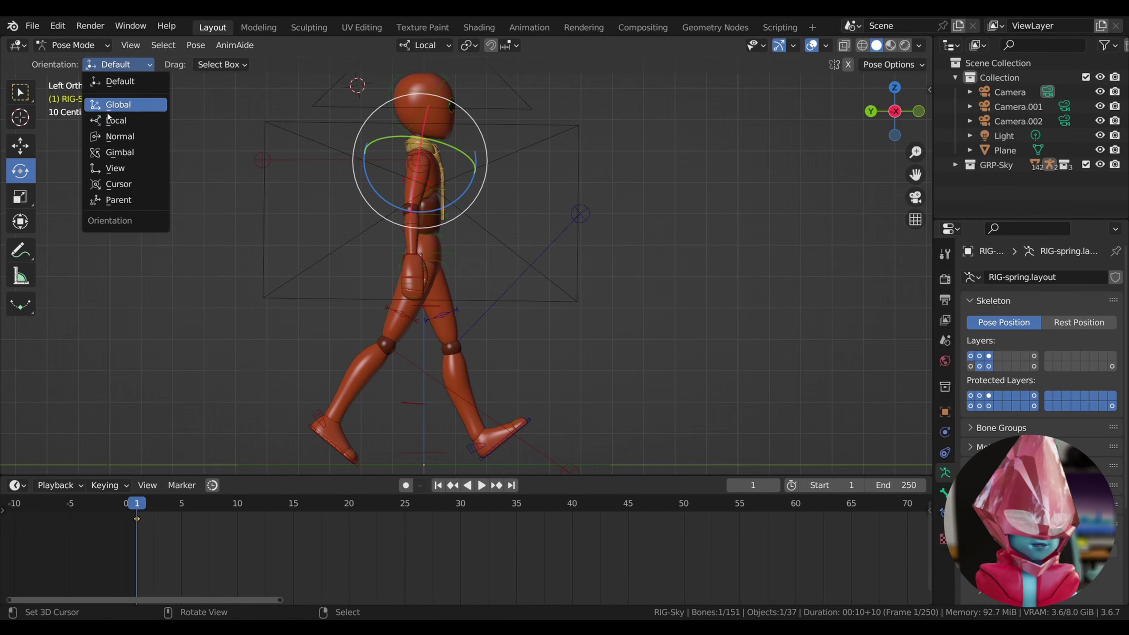
pyautogui.click(118, 118)
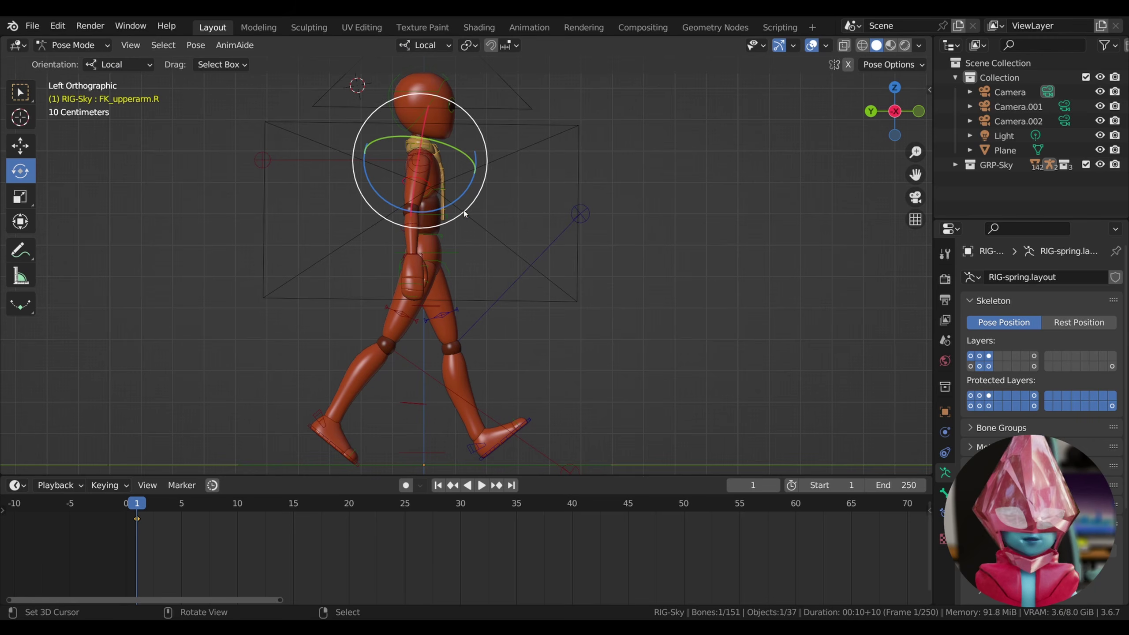
# Swing the right upper arm forward and the left upper arm backward
pyautogui.moveTo(449, 211); pyautogui.dragTo(414, 227)
pyautogui.hotkey('ctrl', 'z')
pyautogui.rightClick(406, 183)
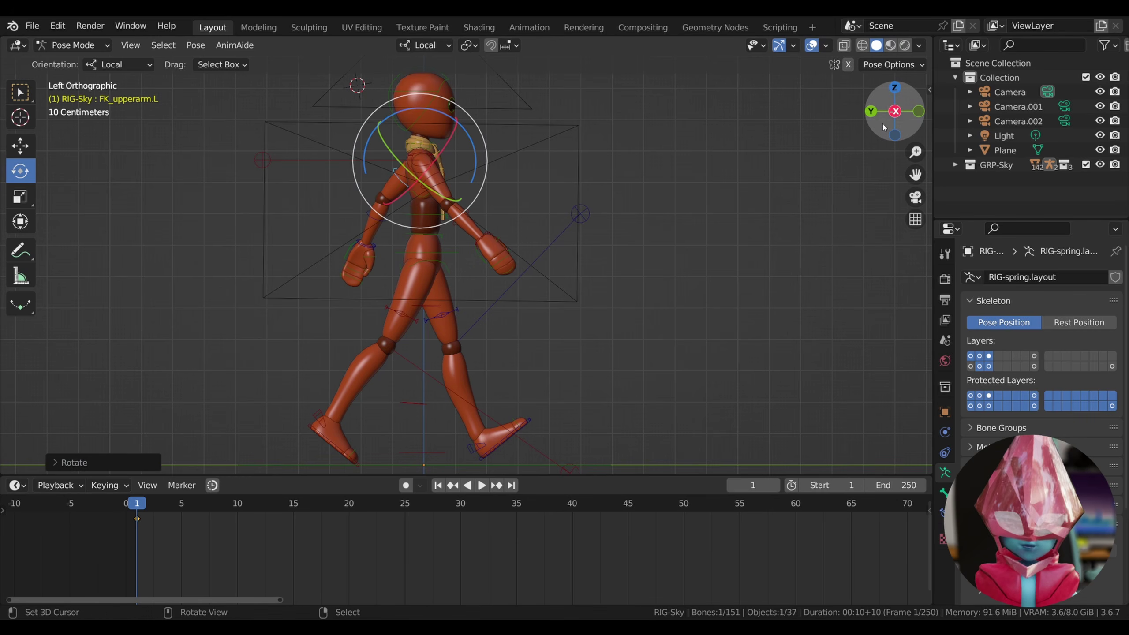
# Rotate the left upper arm farther out from the body and fine-tune its swing in the side view
pyautogui.moveTo(884, 120); pyautogui.dragTo(583, 171)
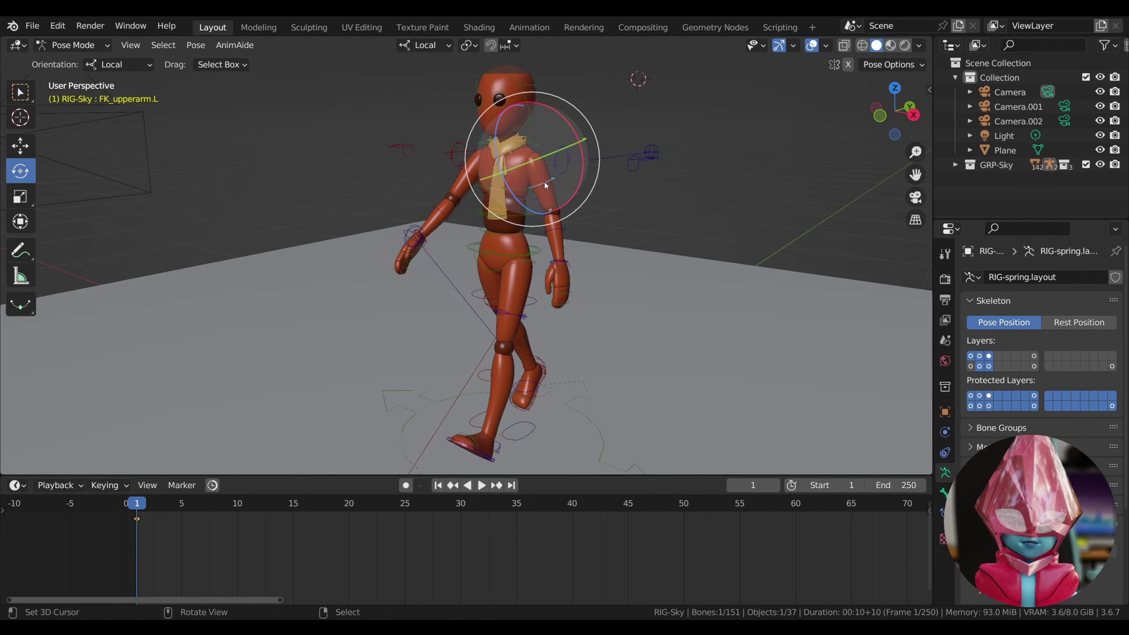
pyautogui.moveTo(522, 201); pyautogui.dragTo(580, 214)
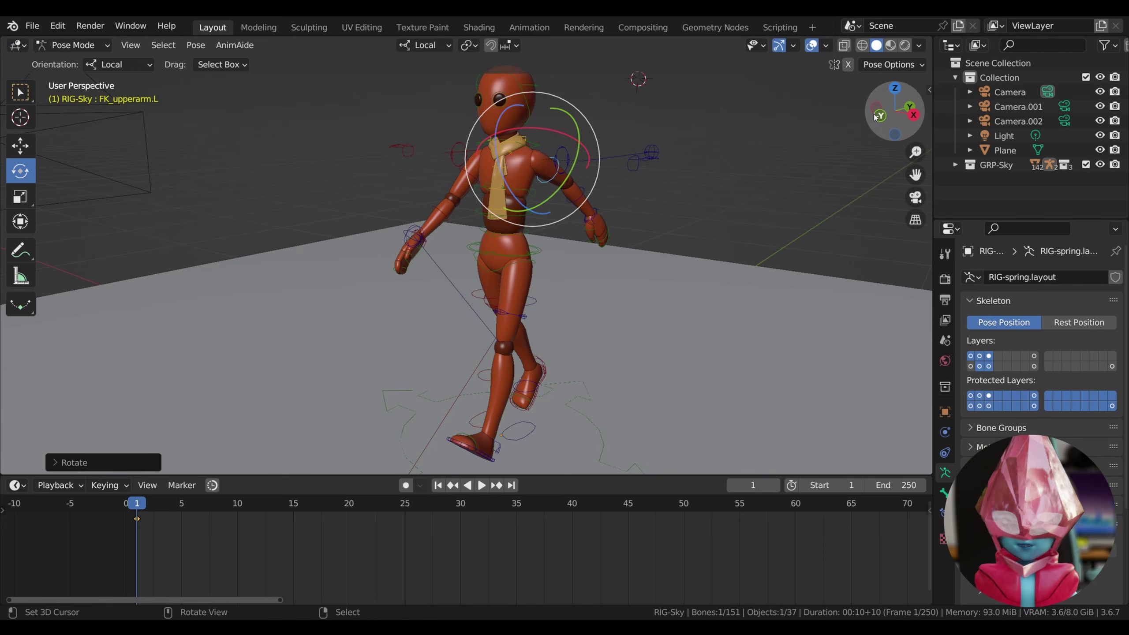
pyautogui.click(873, 110)
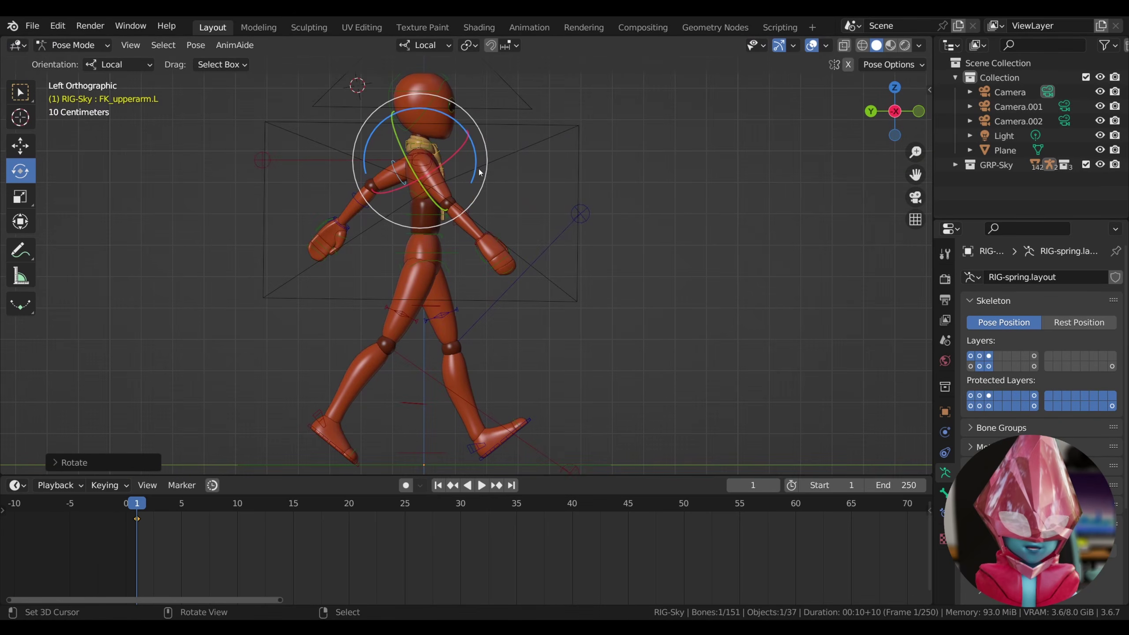
pyautogui.moveTo(474, 167)
pyautogui.mouseDown()
pyautogui.moveTo(470, 149)
pyautogui.moveTo(472, 165)
pyautogui.mouseUp()
# Bend the right forearm upward at the elbow and adjust the right hand's rotation
pyautogui.click(498, 230)
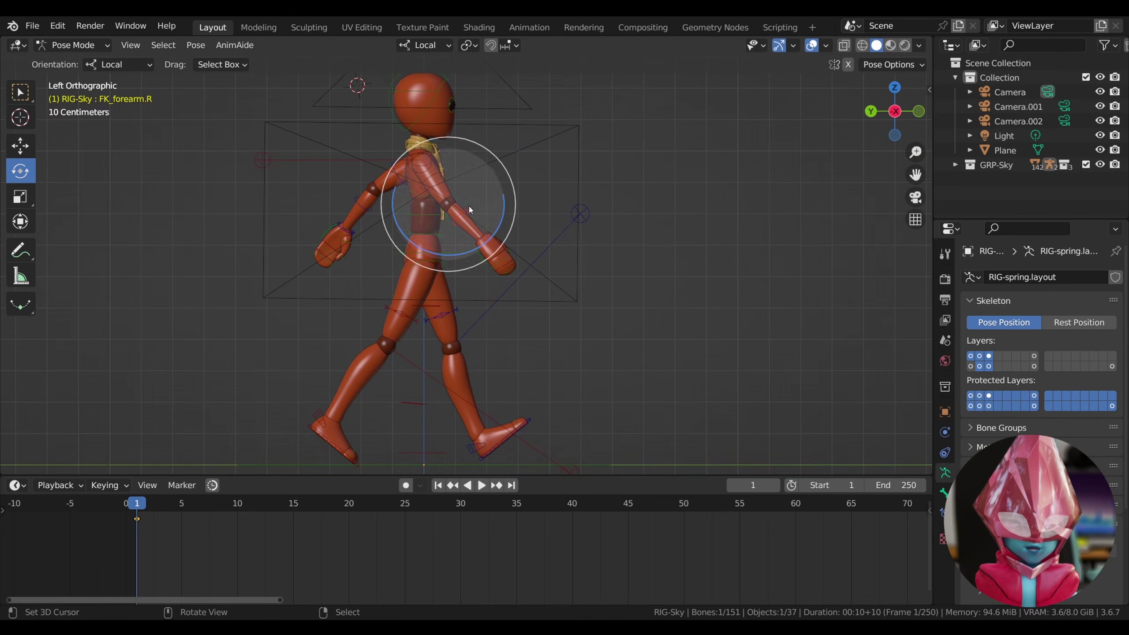
pyautogui.moveTo(506, 227); pyautogui.dragTo(527, 258)
pyautogui.click(516, 247)
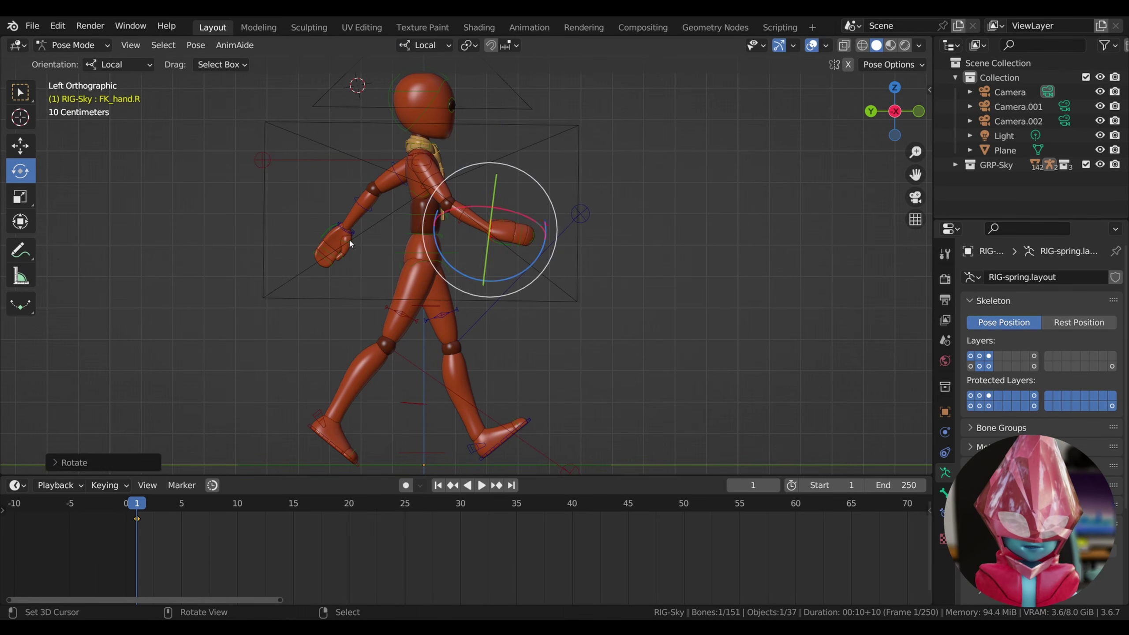
# Rotate the left hand control so the hand hangs more downward from the wrist
pyautogui.click(368, 241)
pyautogui.moveTo(401, 229); pyautogui.dragTo(399, 213)
pyautogui.moveTo(895, 111); pyautogui.dragTo(888, 134)
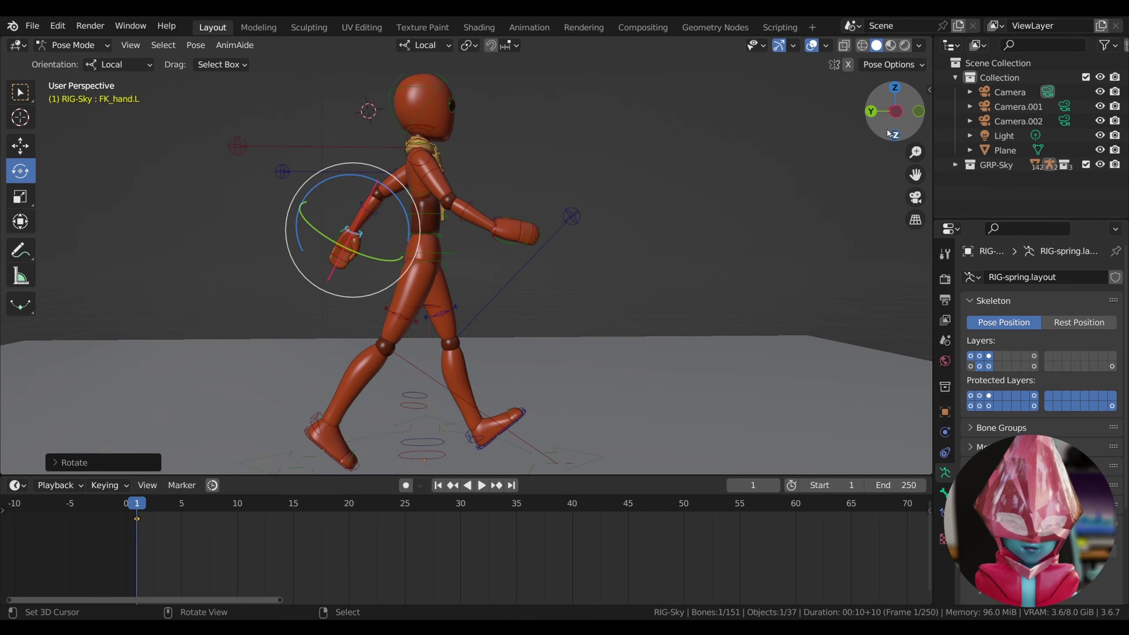
# In the left side view, rotate the character's torso control to lean the upper body slightly forward
pyautogui.click(897, 112)
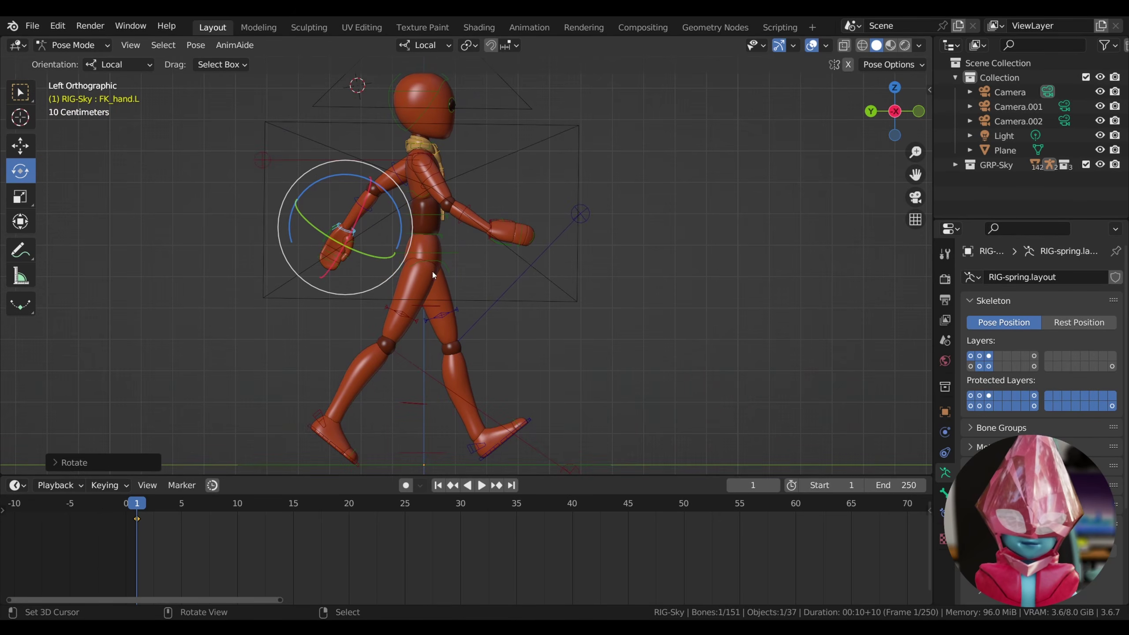
pyautogui.click(472, 261)
pyautogui.rightClick(449, 268)
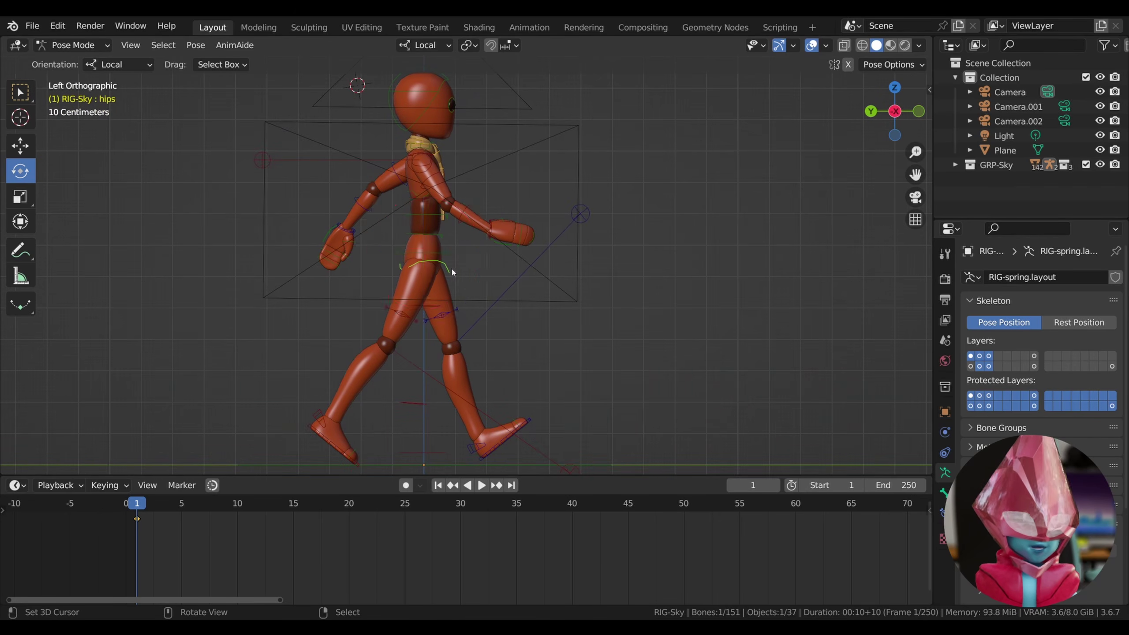
pyautogui.rightClick(559, 293)
pyautogui.rightClick(437, 248)
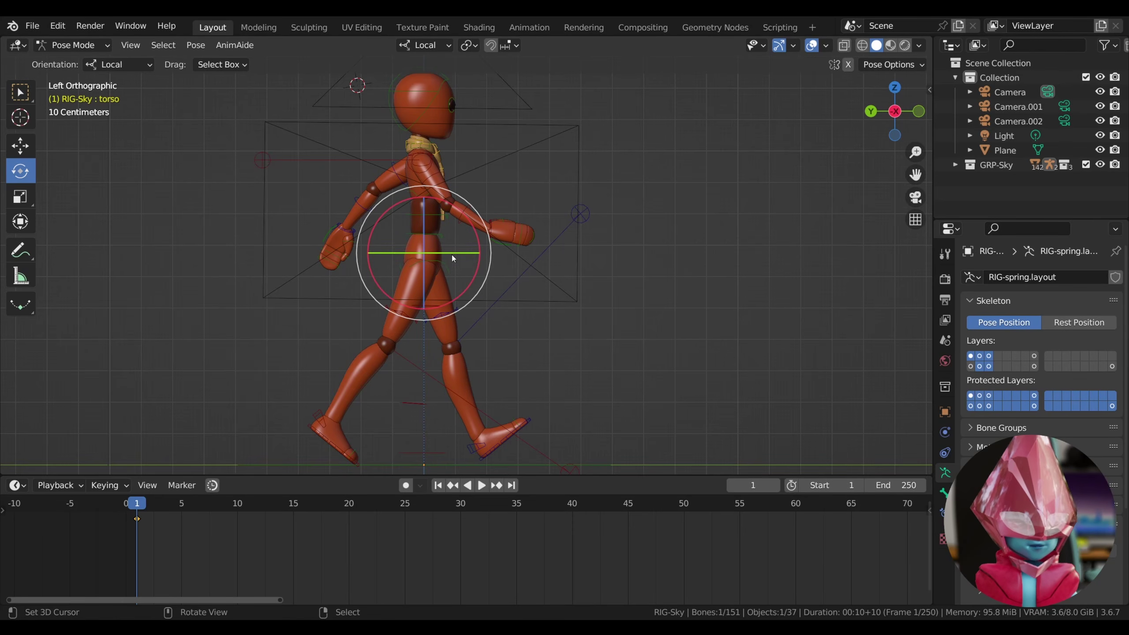
pyautogui.moveTo(480, 261); pyautogui.dragTo(476, 271)
# Move the torso control slightly down and backward along its local axes
pyautogui.click(28, 150)
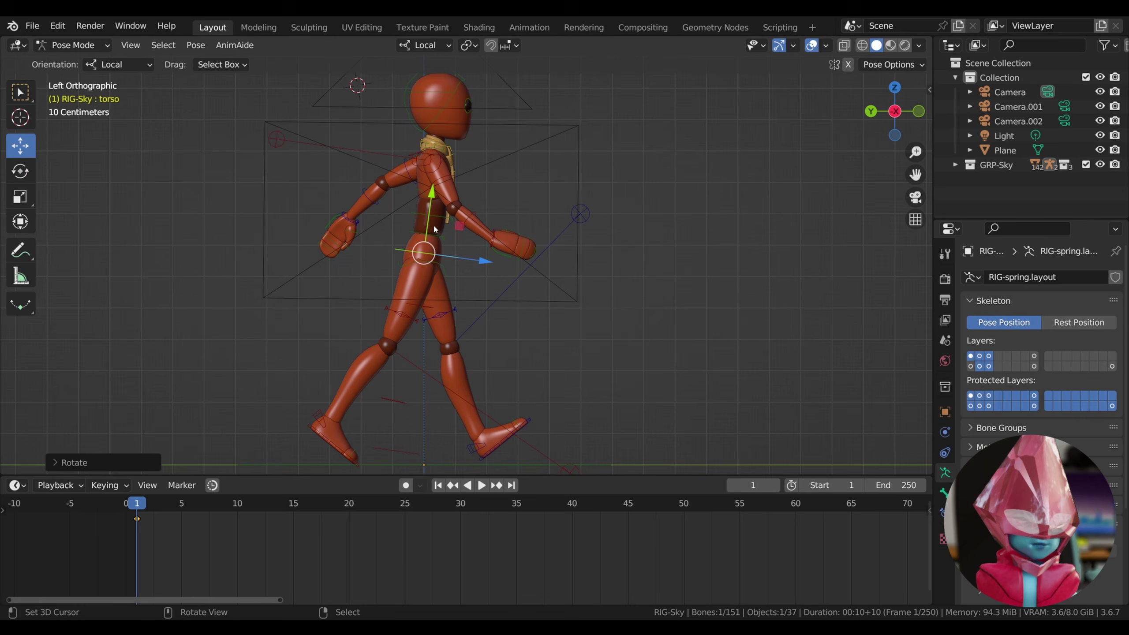
pyautogui.moveTo(430, 204); pyautogui.dragTo(430, 208)
pyautogui.moveTo(478, 262); pyautogui.dragTo(472, 263)
# Rotate the chest control slightly forward and readjust the left upper arm's backward swing
pyautogui.click(428, 202)
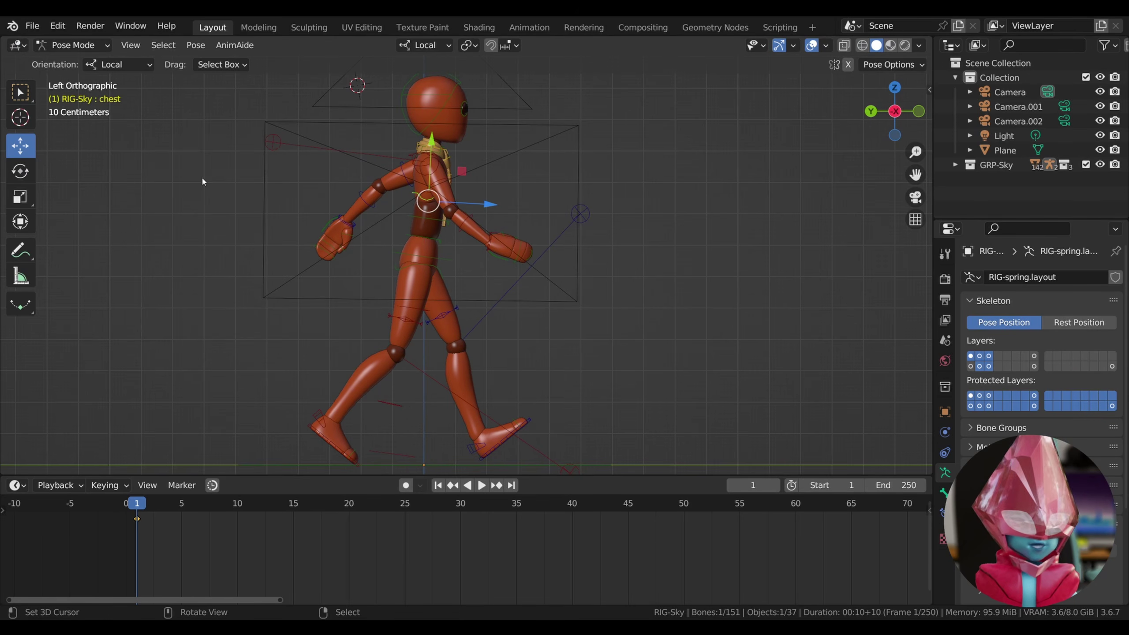
pyautogui.click(20, 170)
pyautogui.moveTo(444, 256); pyautogui.dragTo(451, 252)
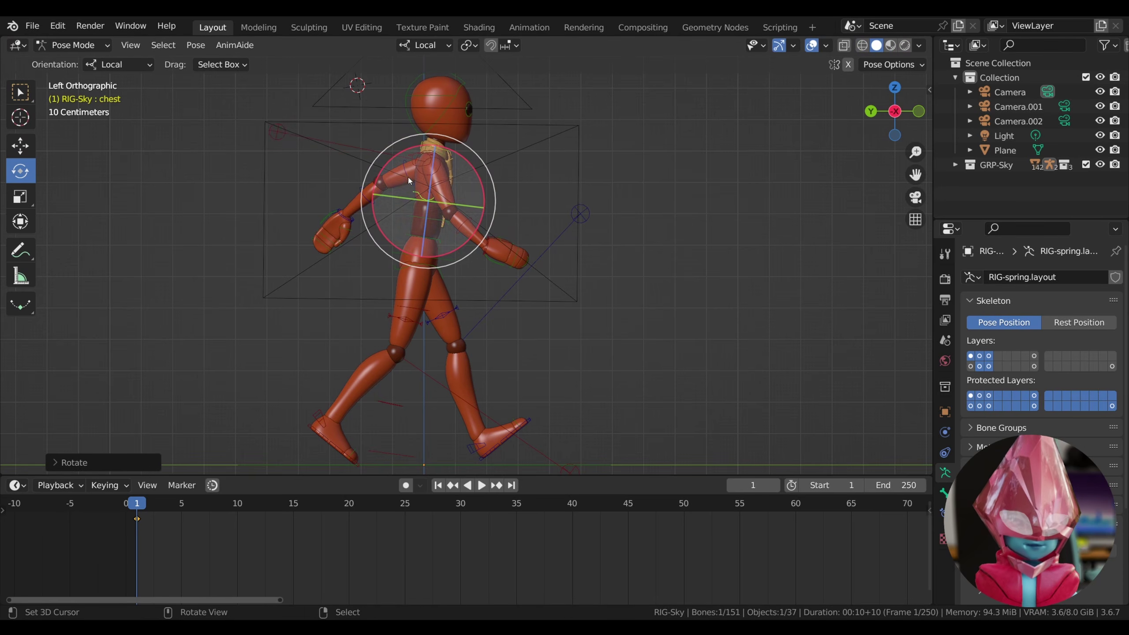
pyautogui.click(373, 179)
pyautogui.moveTo(493, 187)
pyautogui.mouseDown()
pyautogui.moveTo(499, 169)
pyautogui.moveTo(499, 179)
pyautogui.mouseUp()
# Keyframe Location, Rotation & Scale of all the rig's bones at frame 1
pyautogui.press('a')
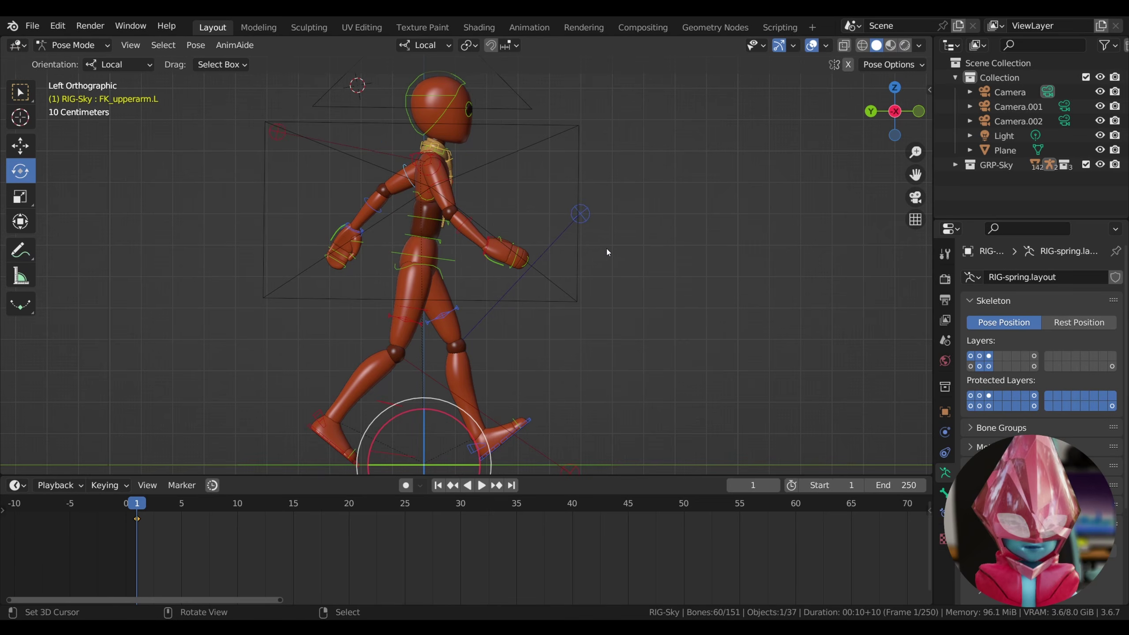
pyautogui.press('i')
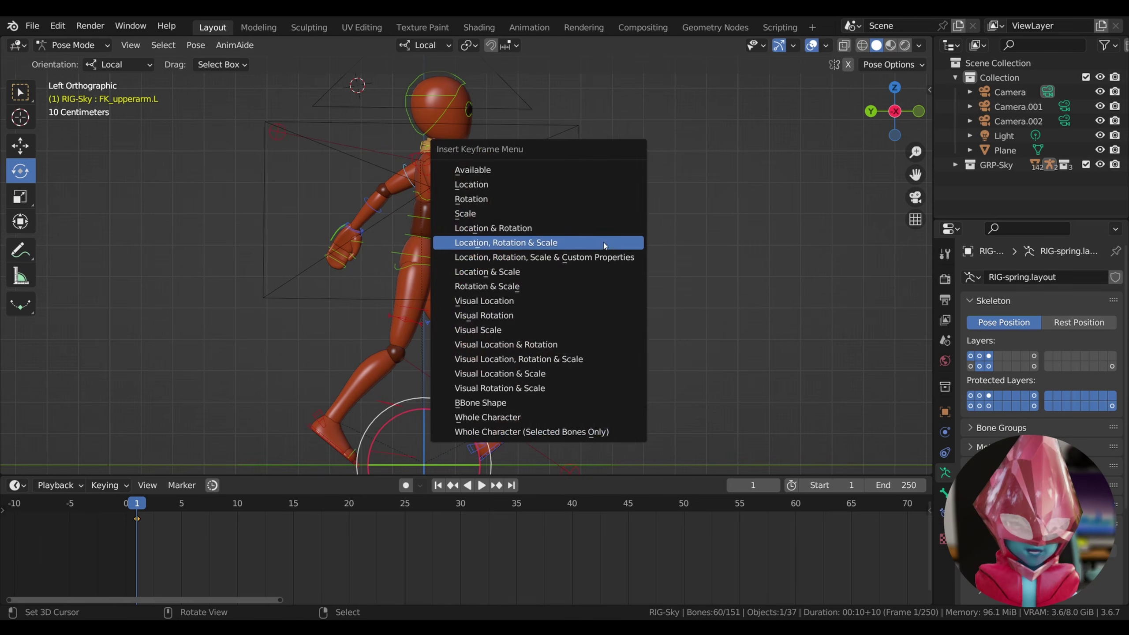
pyautogui.click(525, 244)
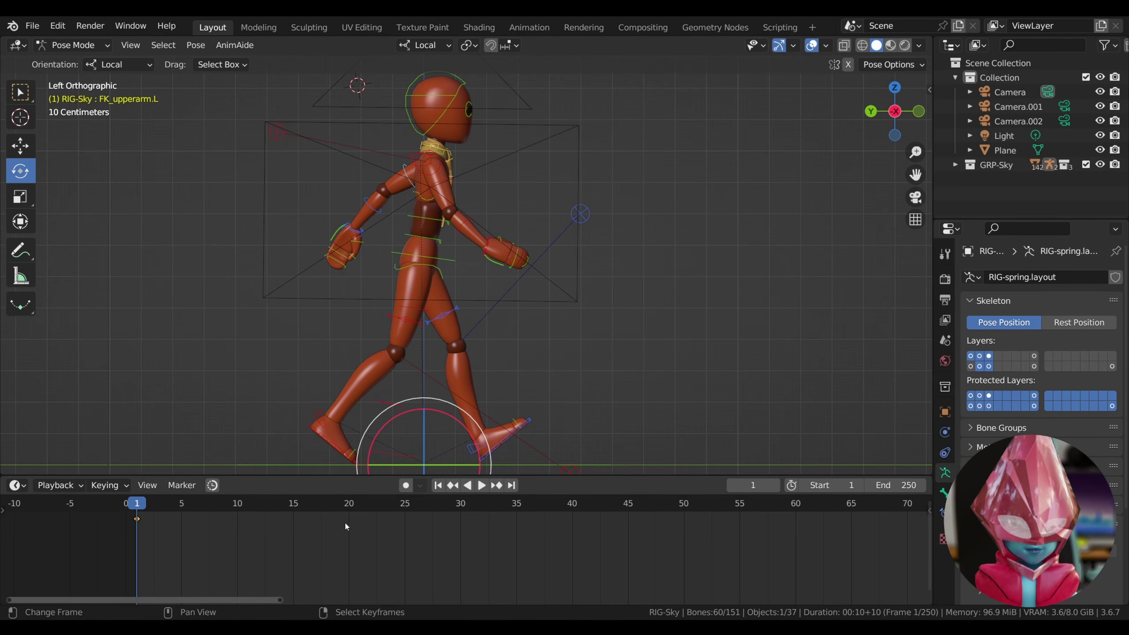
# Insert keyframes for the same stride pose on all bones at frame 25
pyautogui.moveTo(376, 509); pyautogui.dragTo(394, 516)
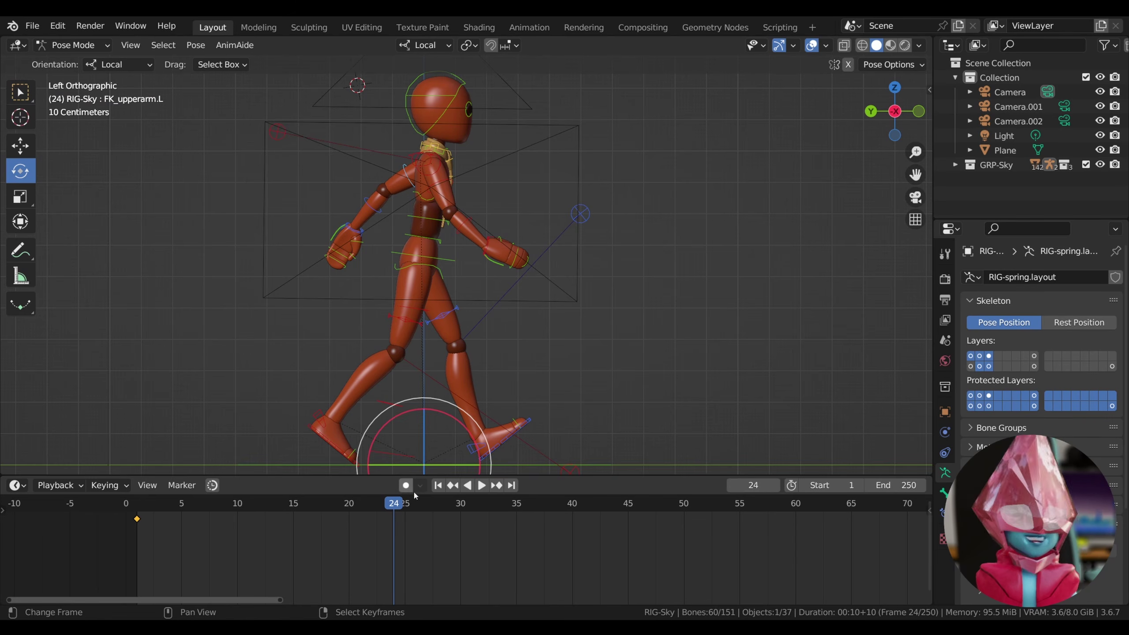
pyautogui.press('Right')
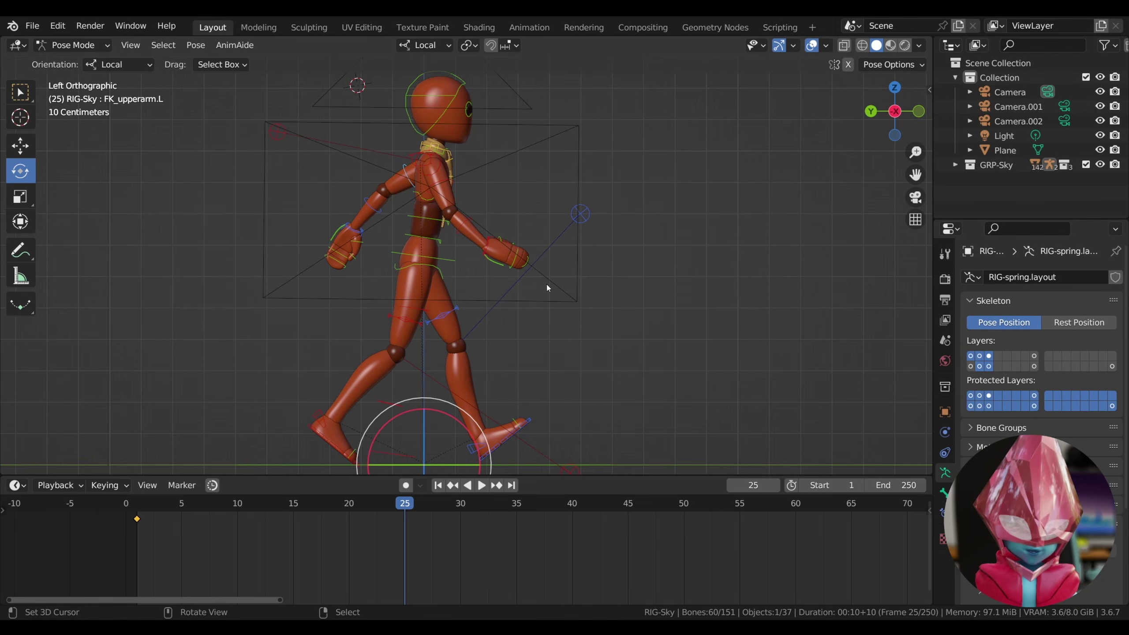
pyautogui.press('i')
pyautogui.click(499, 285)
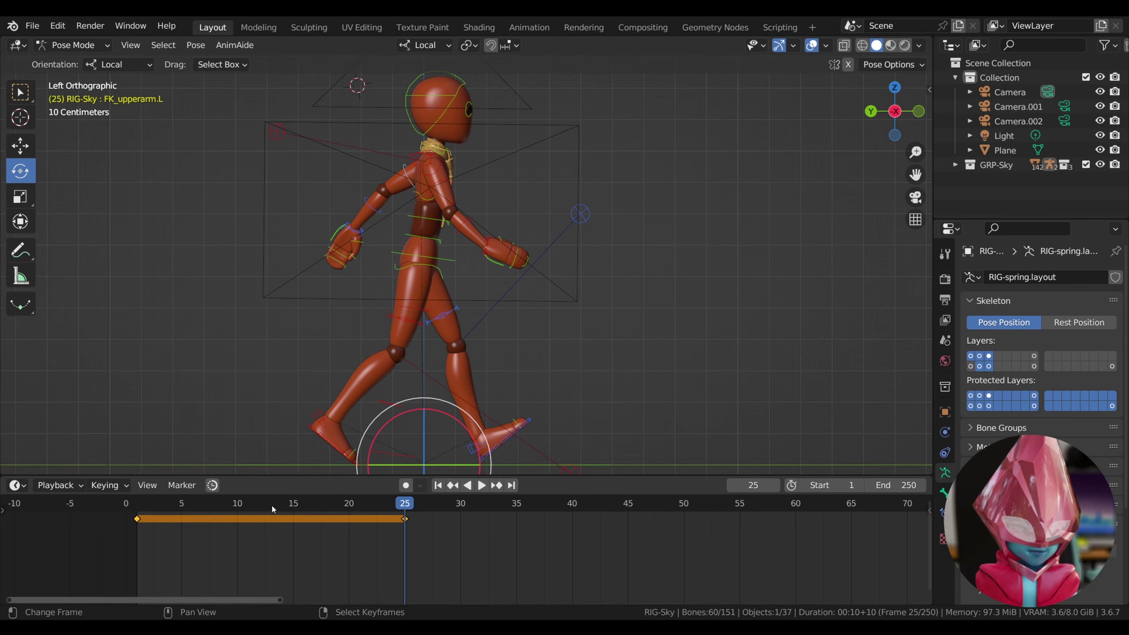
# At frame 13, rotate the left foot control flat and move it about 0.49 m backward behind the body
pyautogui.click(272, 504)
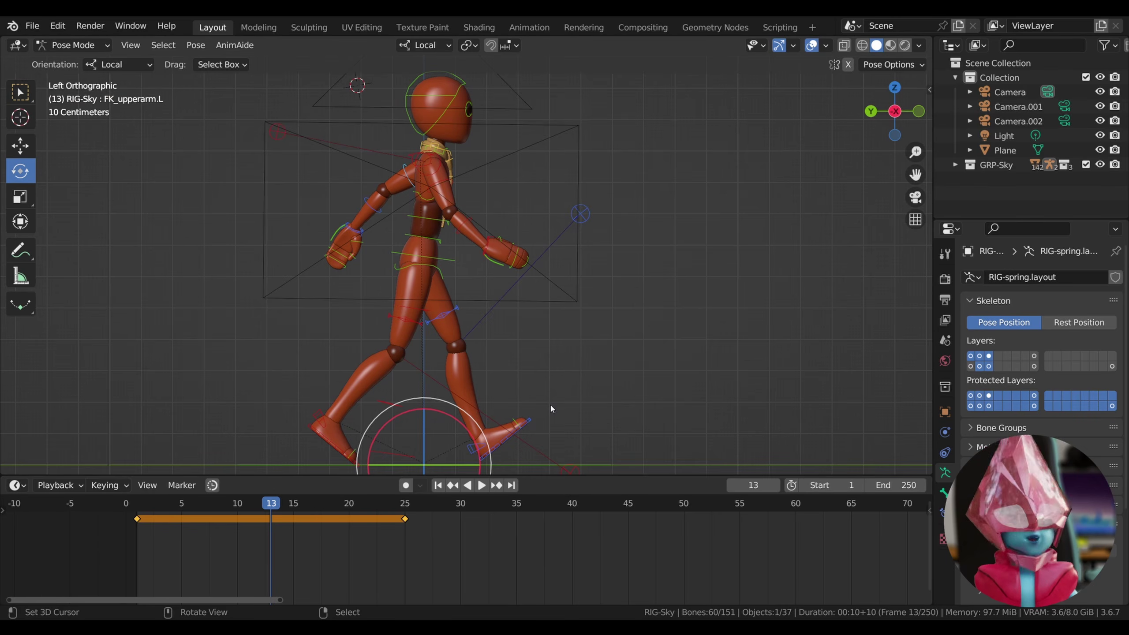
pyautogui.click(497, 454)
pyautogui.moveTo(538, 449); pyautogui.dragTo(364, 433)
pyautogui.hotkey('shift', 'space')
pyautogui.press('g')
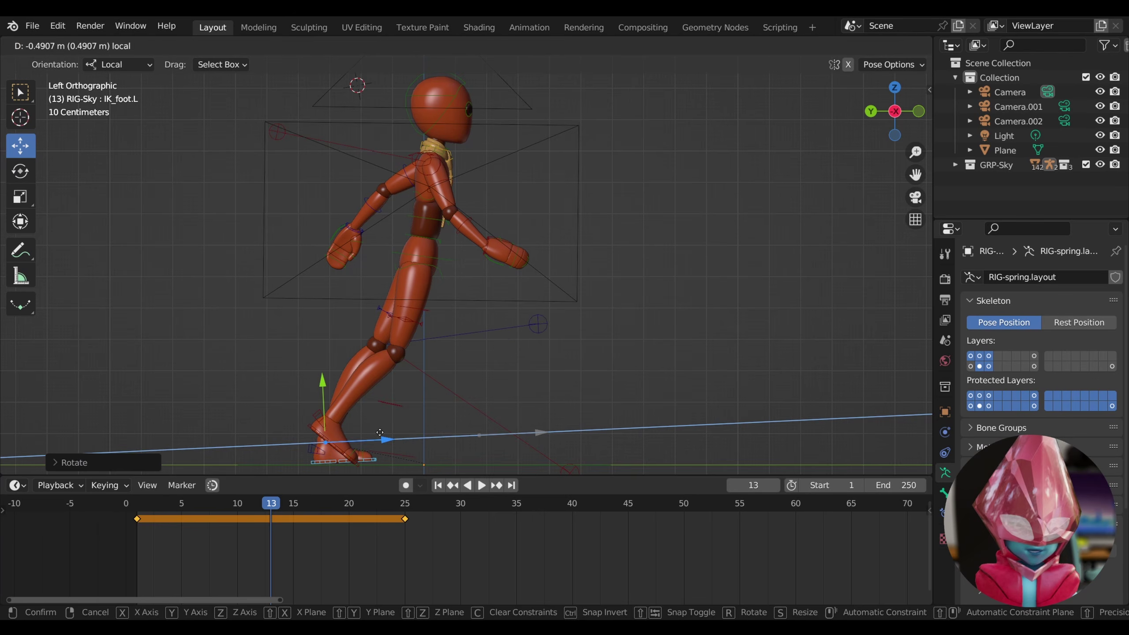
pyautogui.click(21, 172)
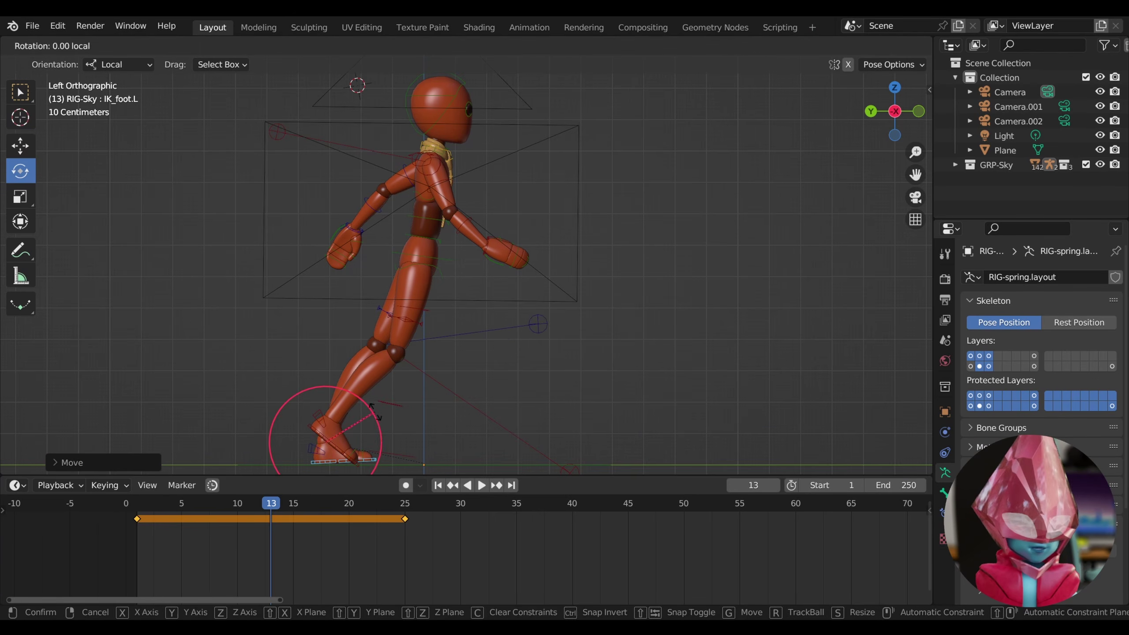
# Move the right foot control forward in front of the body and rotate it so the toes point up
pyautogui.click(332, 441)
pyautogui.hotkey('shift', 'space')
pyautogui.press('g')
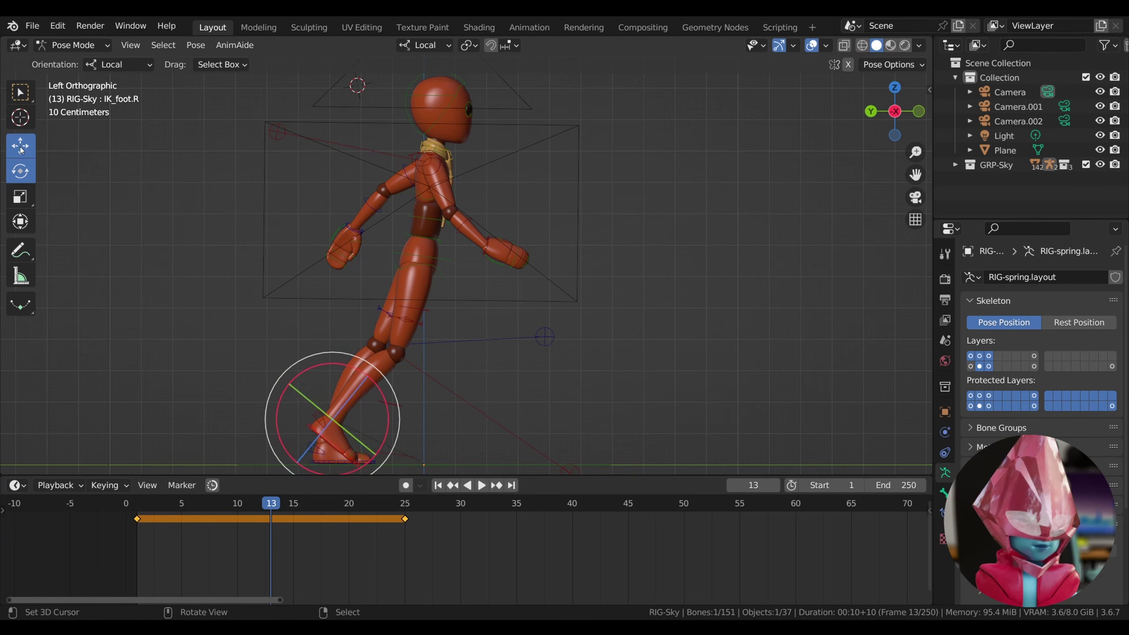
pyautogui.moveTo(374, 459); pyautogui.dragTo(498, 468)
pyautogui.click(20, 171)
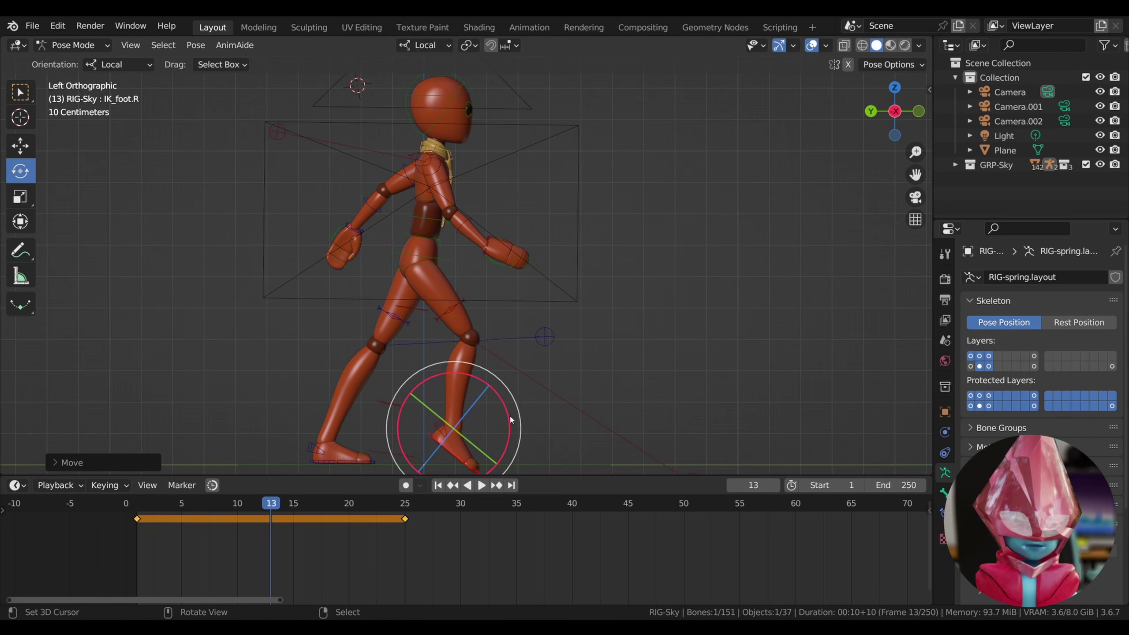
pyautogui.moveTo(456, 375); pyautogui.dragTo(505, 408)
pyautogui.moveTo(464, 343); pyautogui.dragTo(481, 393)
pyautogui.click(20, 145)
# Swing the right upper arm backward and the left upper arm forward to oppose the legs
pyautogui.click(455, 198)
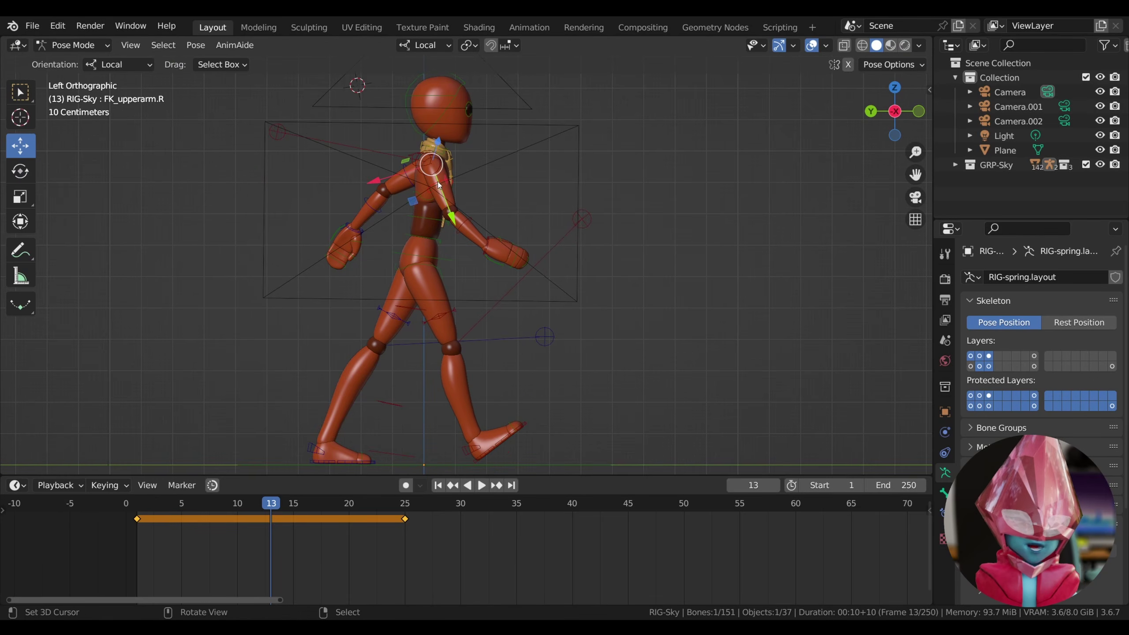
pyautogui.click(20, 170)
pyautogui.moveTo(489, 215); pyautogui.dragTo(375, 225)
pyautogui.click(376, 224)
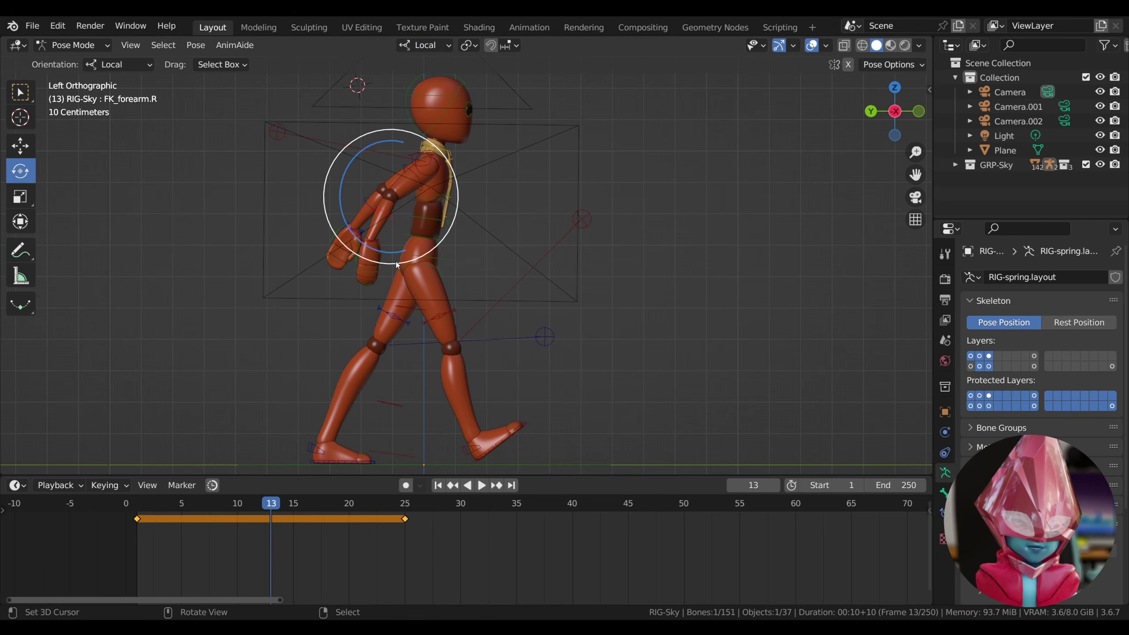
pyautogui.click(404, 166)
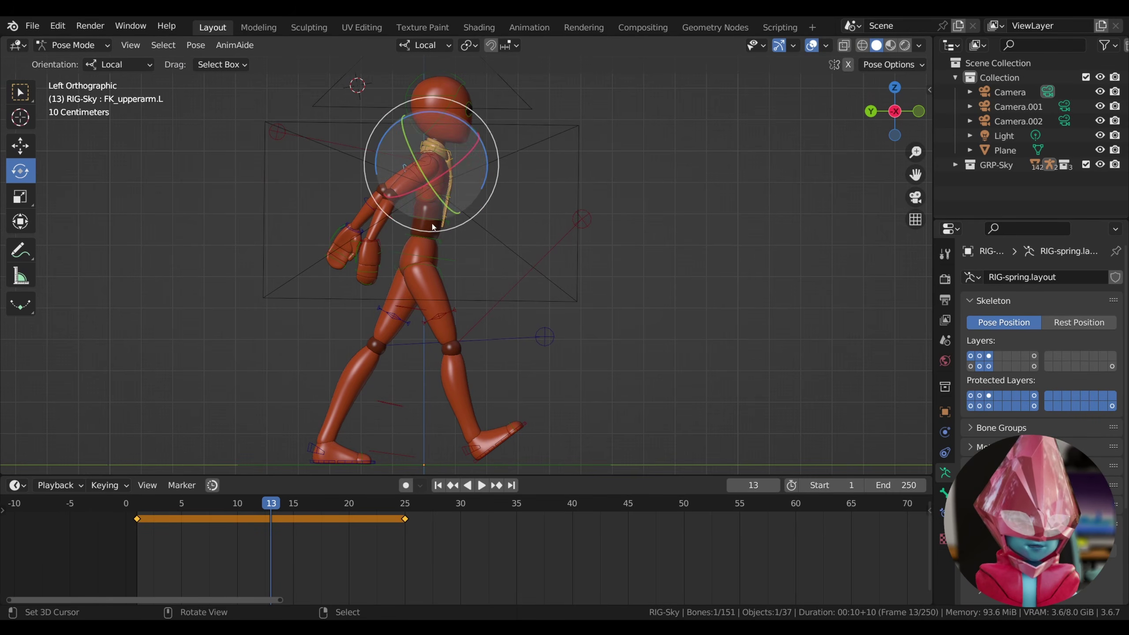
pyautogui.moveTo(434, 231); pyautogui.dragTo(538, 152)
pyautogui.moveTo(897, 111); pyautogui.dragTo(851, 116)
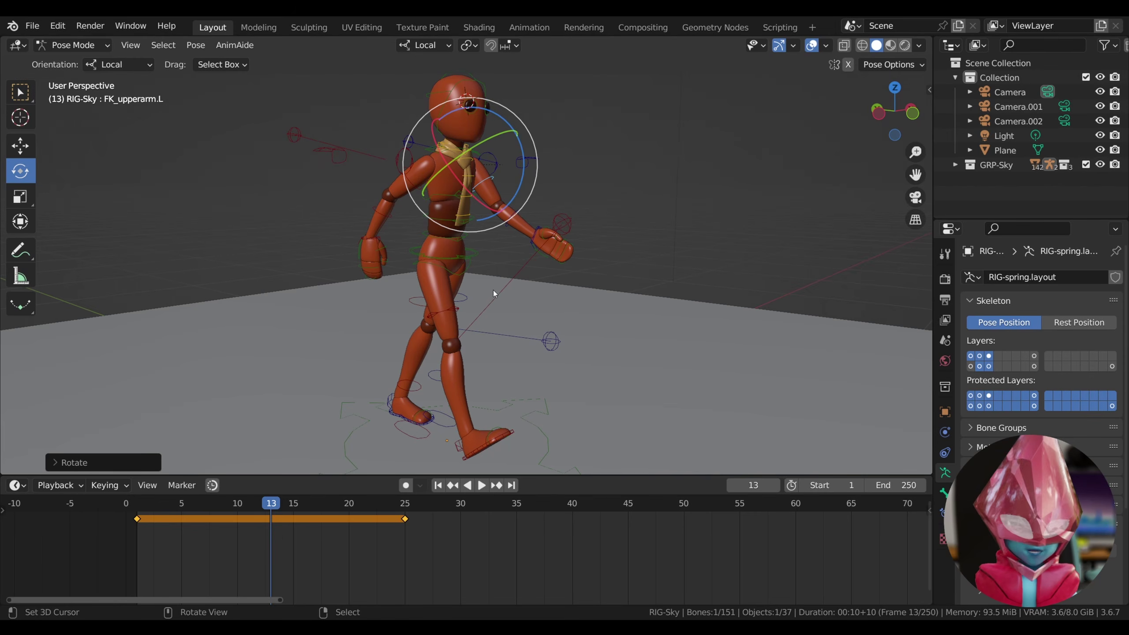
# Select all bones and insert keyframes for the opposite stride pose at frame 13
pyautogui.click(275, 512)
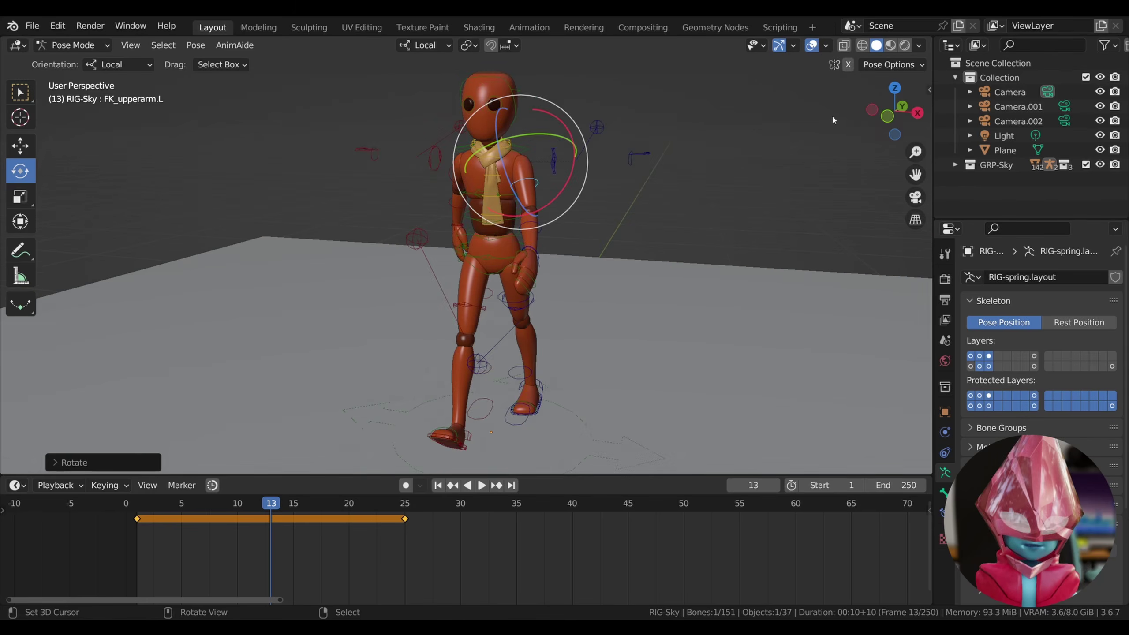
pyautogui.moveTo(893, 111); pyautogui.dragTo(947, 112)
pyautogui.press('a')
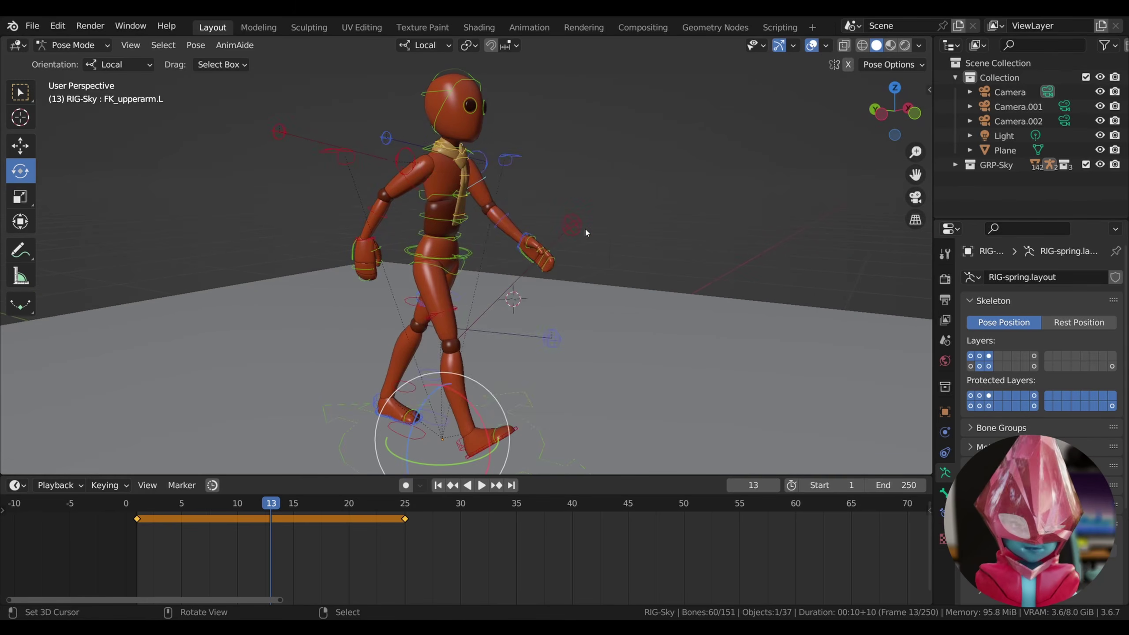
pyautogui.press('i')
pyautogui.click(586, 228)
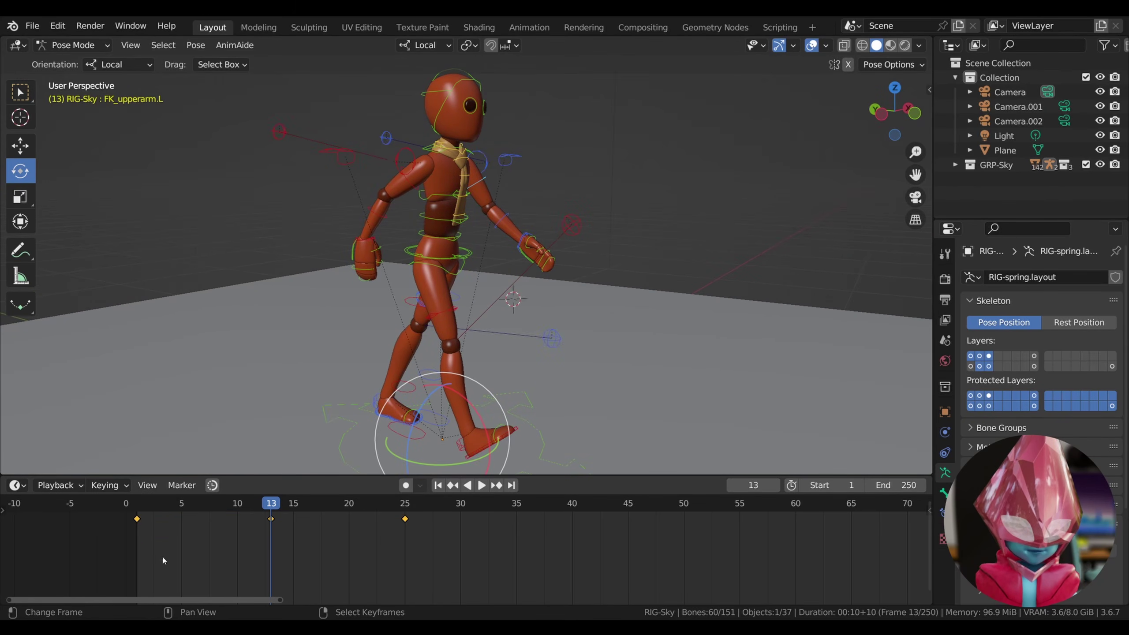
# Play the walk animation from the start in the perspective view and again in the left side view
pyautogui.click(126, 505)
pyautogui.click(482, 486)
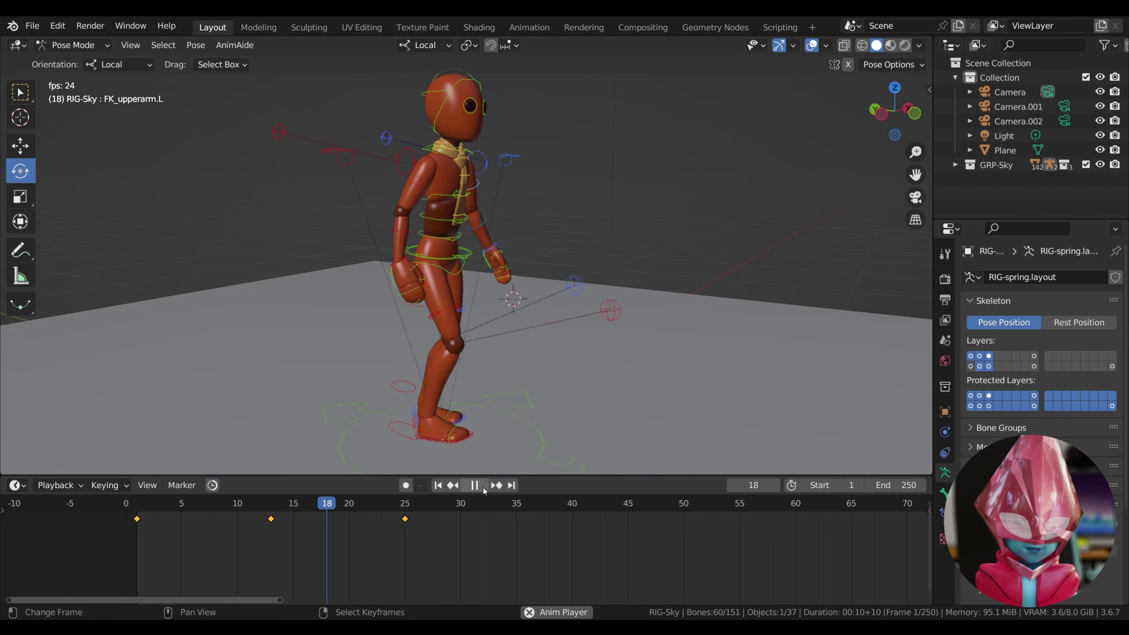
pyautogui.click(482, 485)
pyautogui.click(880, 114)
pyautogui.click(147, 503)
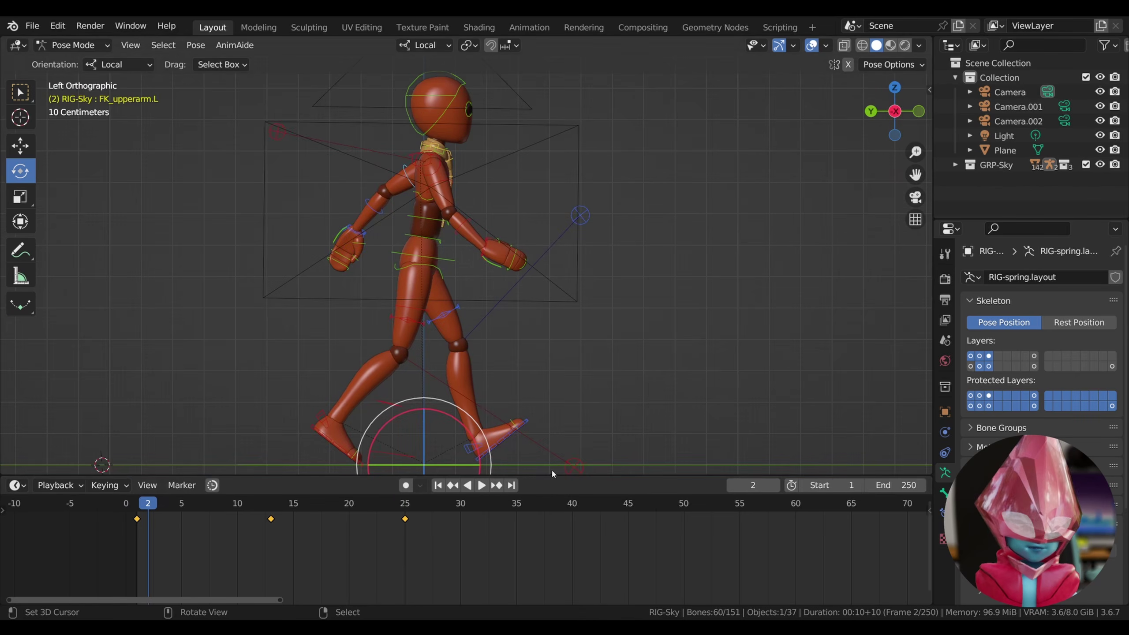
pyautogui.click(481, 485)
pyautogui.click(482, 486)
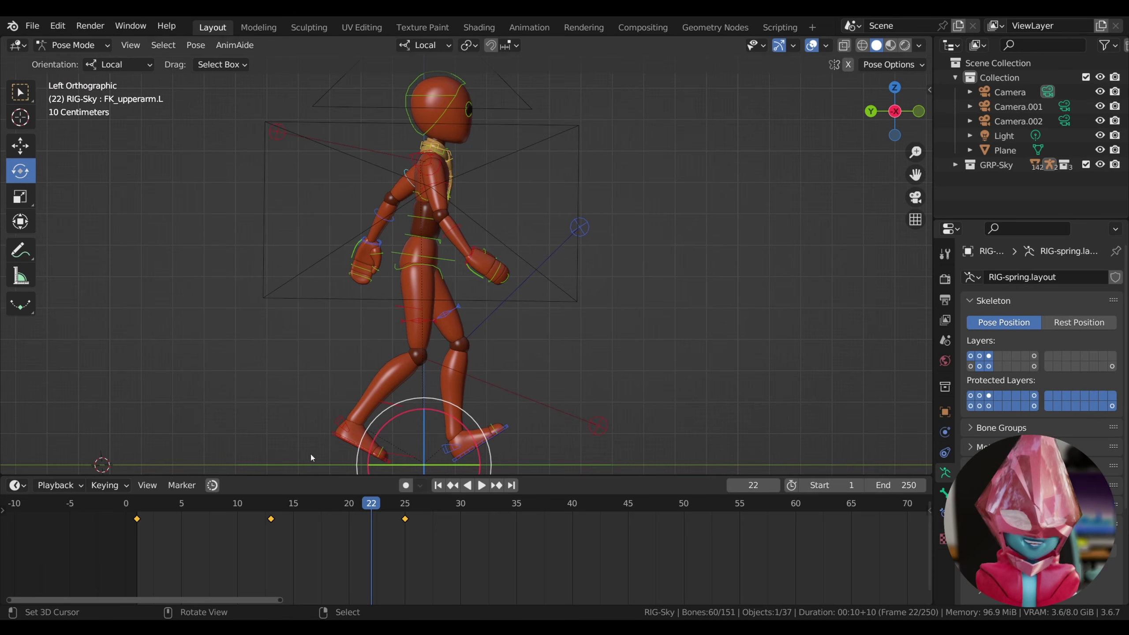
# Delete the keyframes at frame 13
pyautogui.click(270, 519)
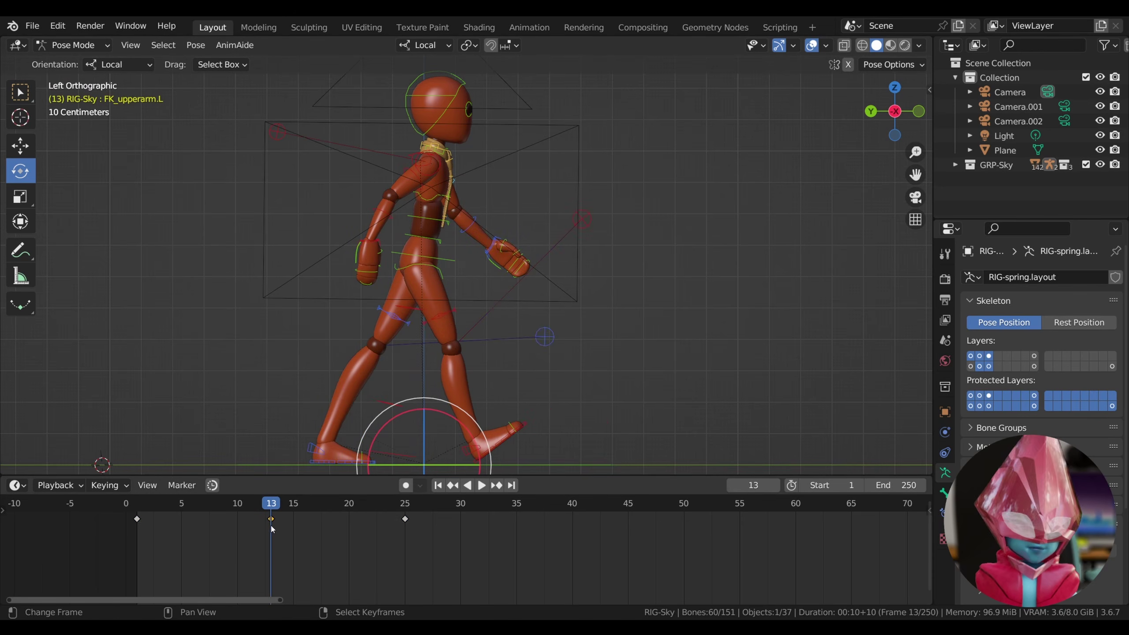
pyautogui.press('Delete')
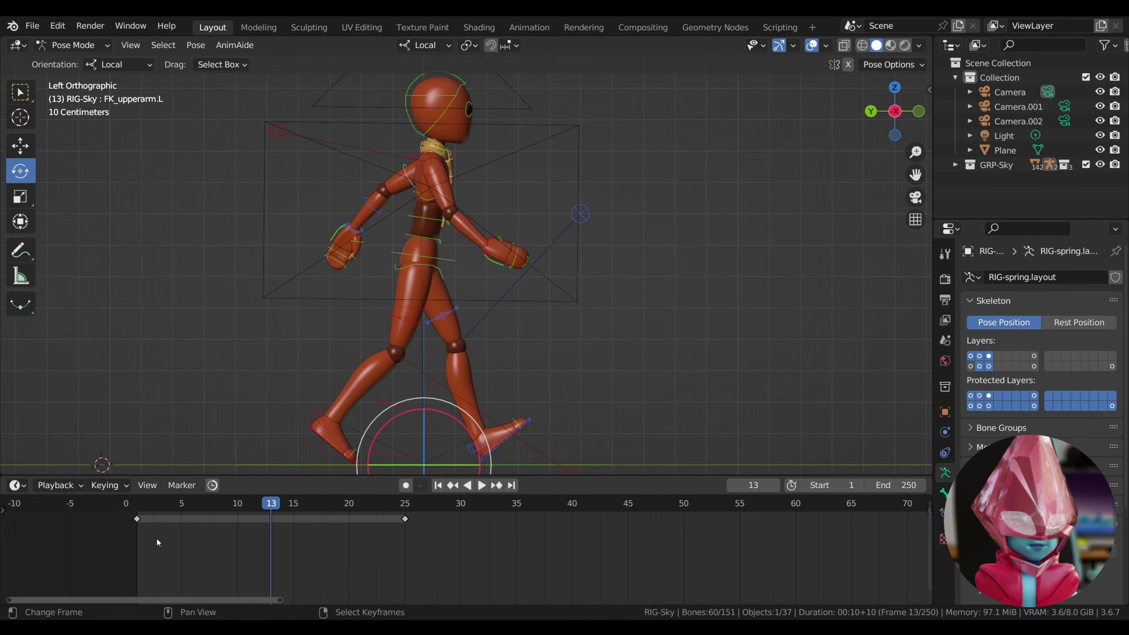
# Select the keyframes at frame 1 and copy them with the playhead on that frame
pyautogui.click(142, 524)
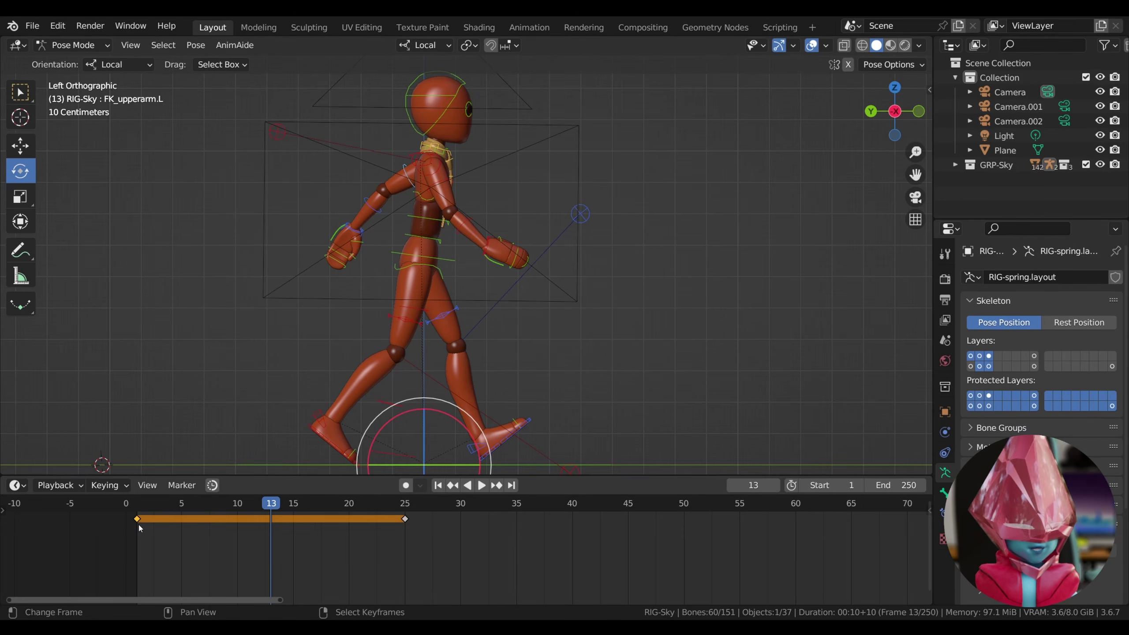
pyautogui.rightClick(138, 523)
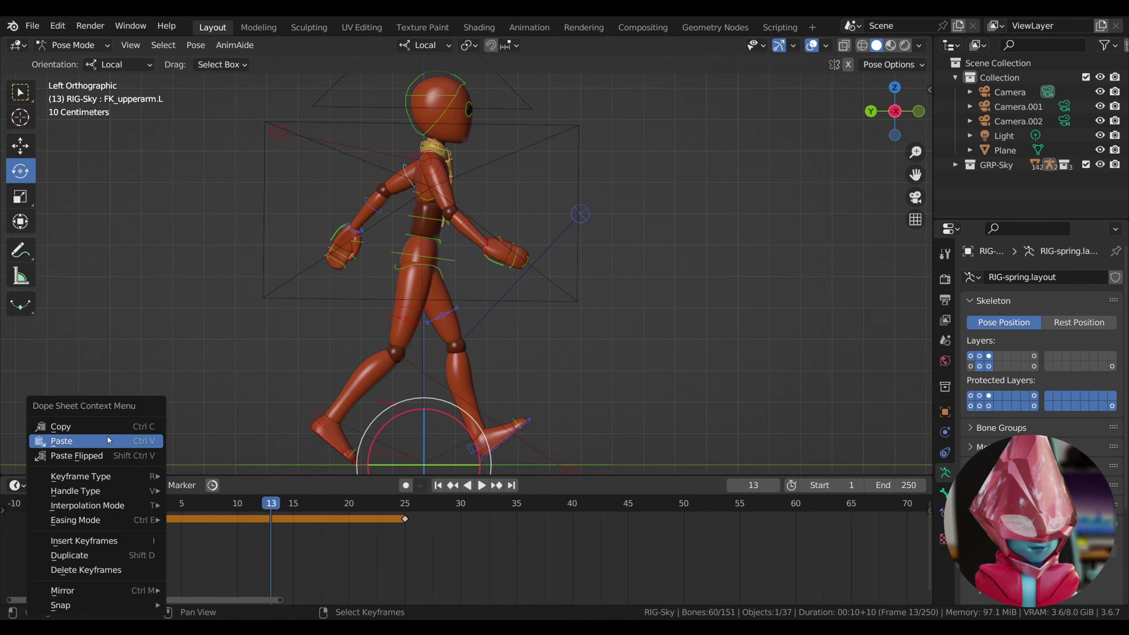
pyautogui.click(406, 530)
pyautogui.click(135, 506)
pyautogui.rightClick(136, 518)
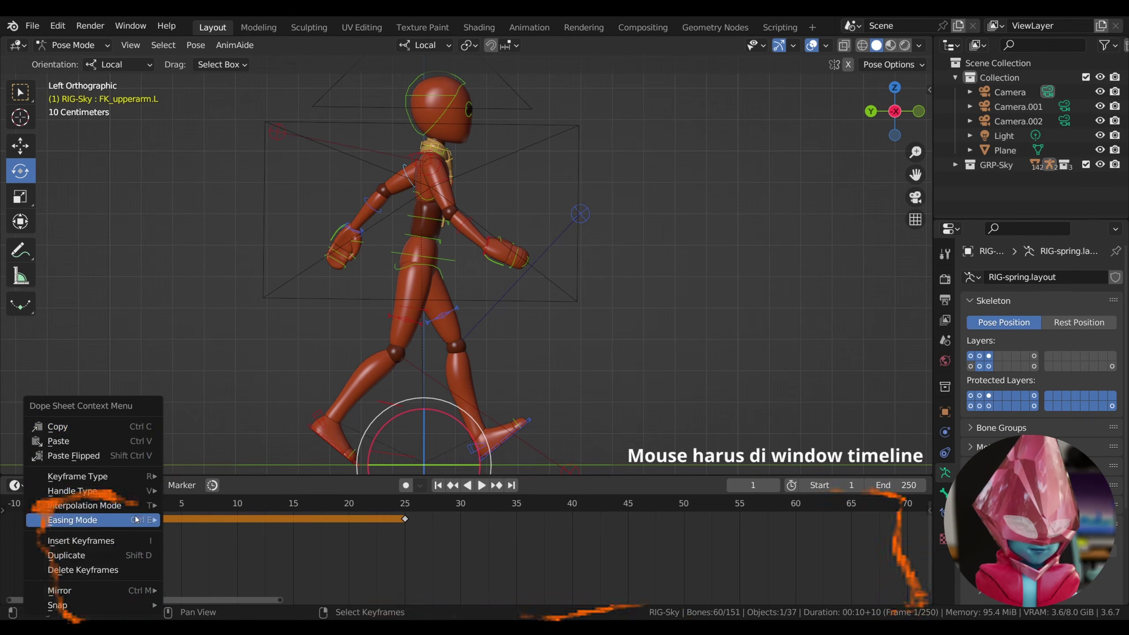
pyautogui.click(100, 426)
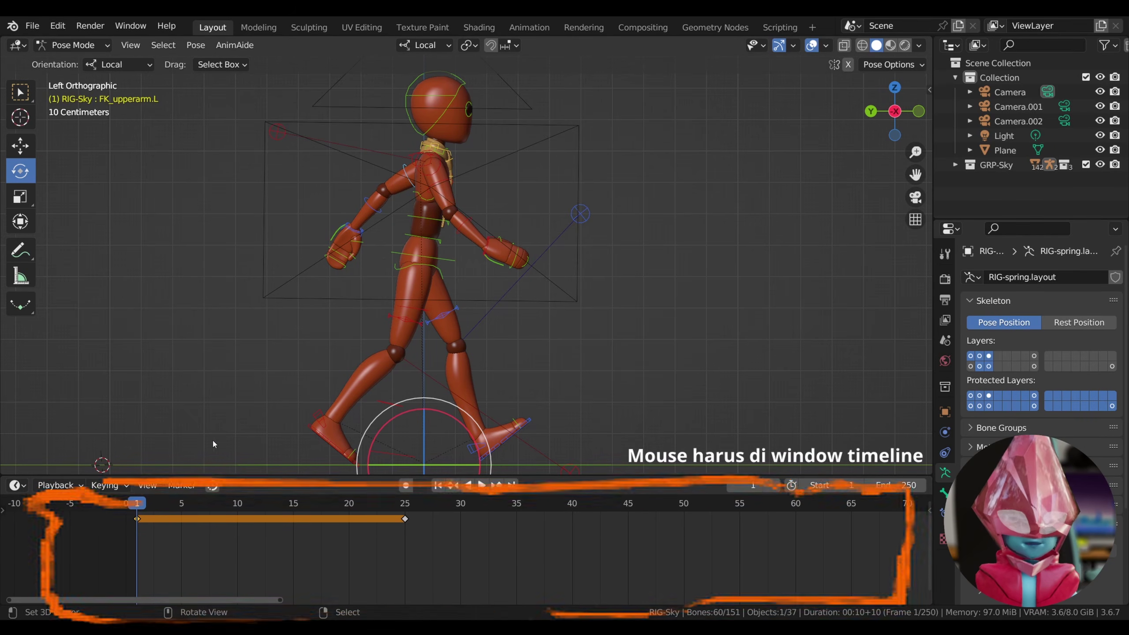
# Paste the copied stride keyframes flipped at frame 13 and orbit around the character to inspect the pose
pyautogui.click(269, 515)
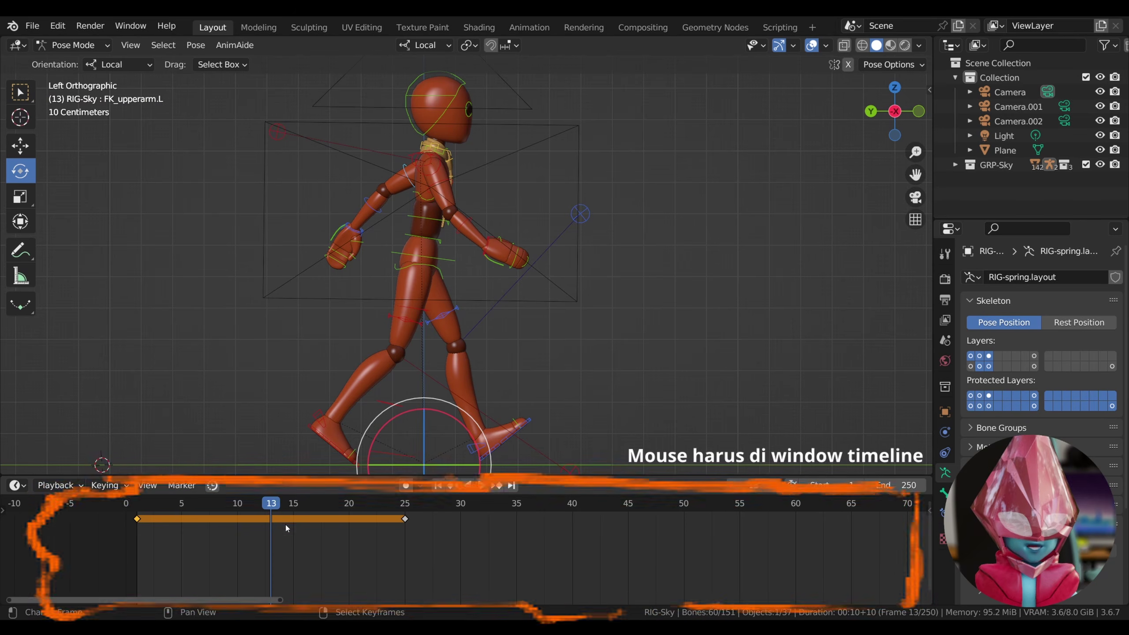
pyautogui.rightClick(266, 518)
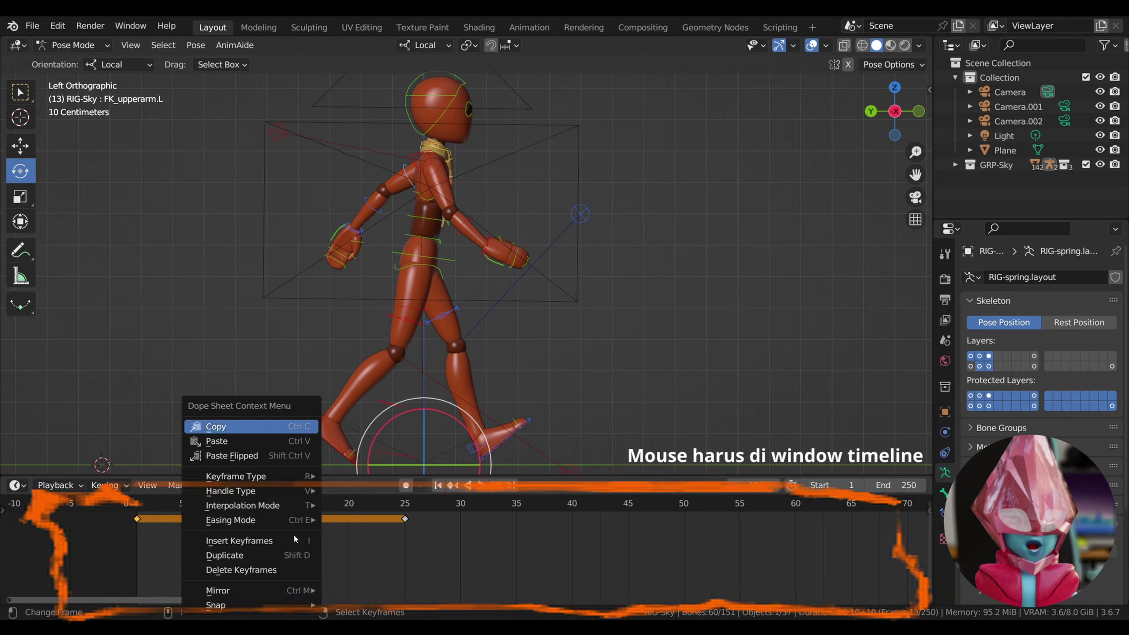
pyautogui.click(245, 456)
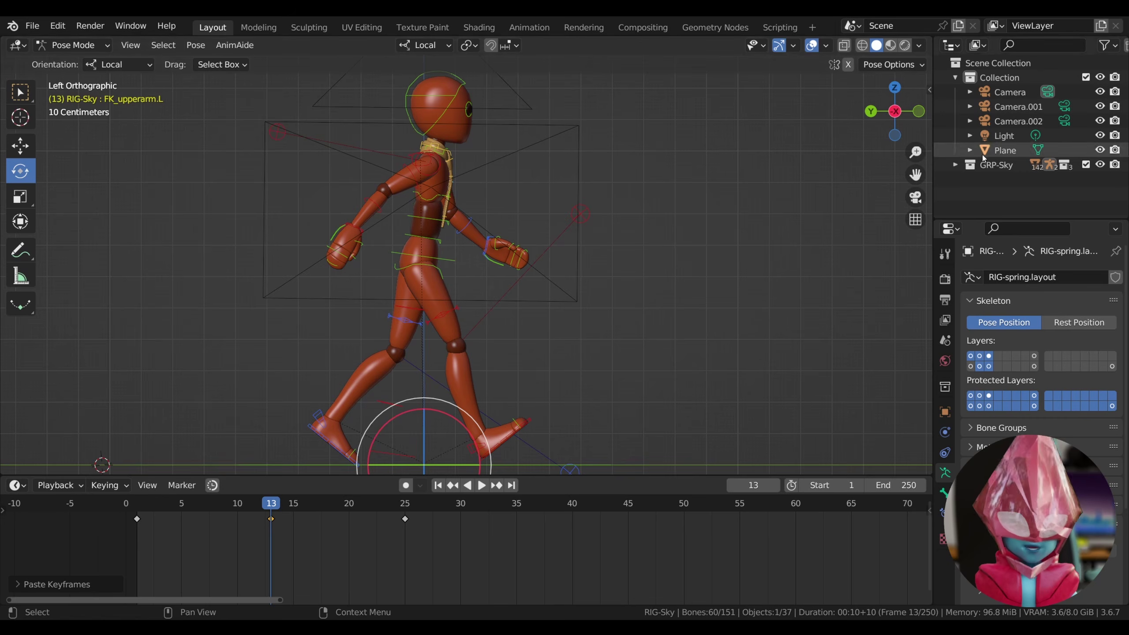
pyautogui.moveTo(284, 392); pyautogui.dragTo(717, 244, button='middle')
# Alternately undo and redo the flipped paste to compare both poses, leaving it undone
pyautogui.hotkey('ctrl', 'z')
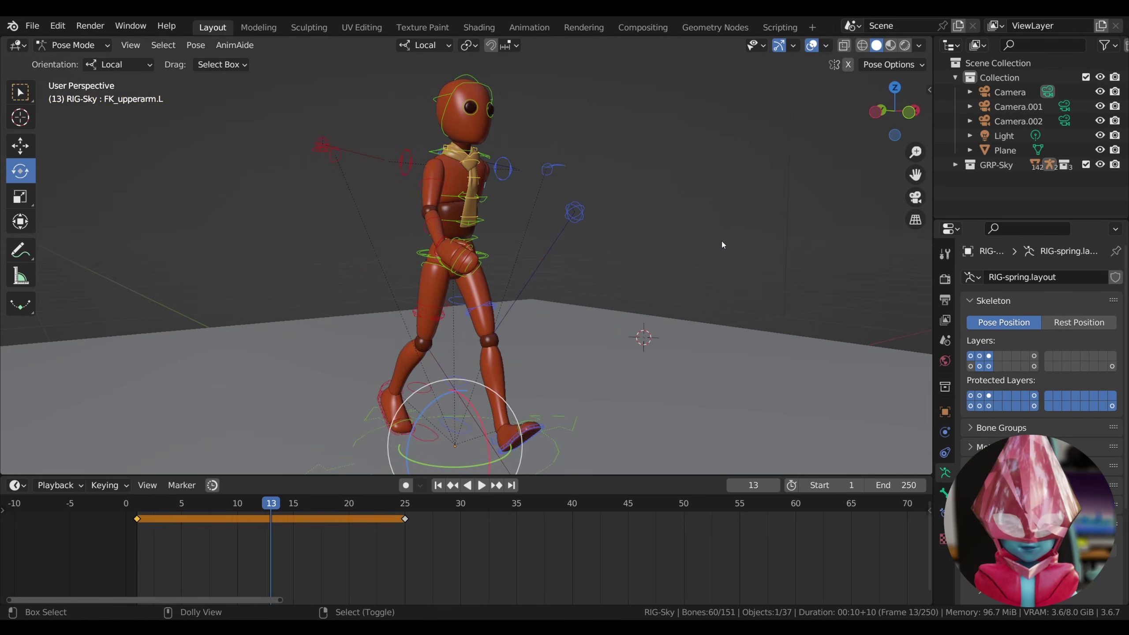
pyautogui.hotkey('ctrl', 'shift', 'z')
pyautogui.hotkey('ctrl', 'z')
pyautogui.hotkey('ctrl', 'shift', 'z')
pyautogui.hotkey('ctrl', 'z')
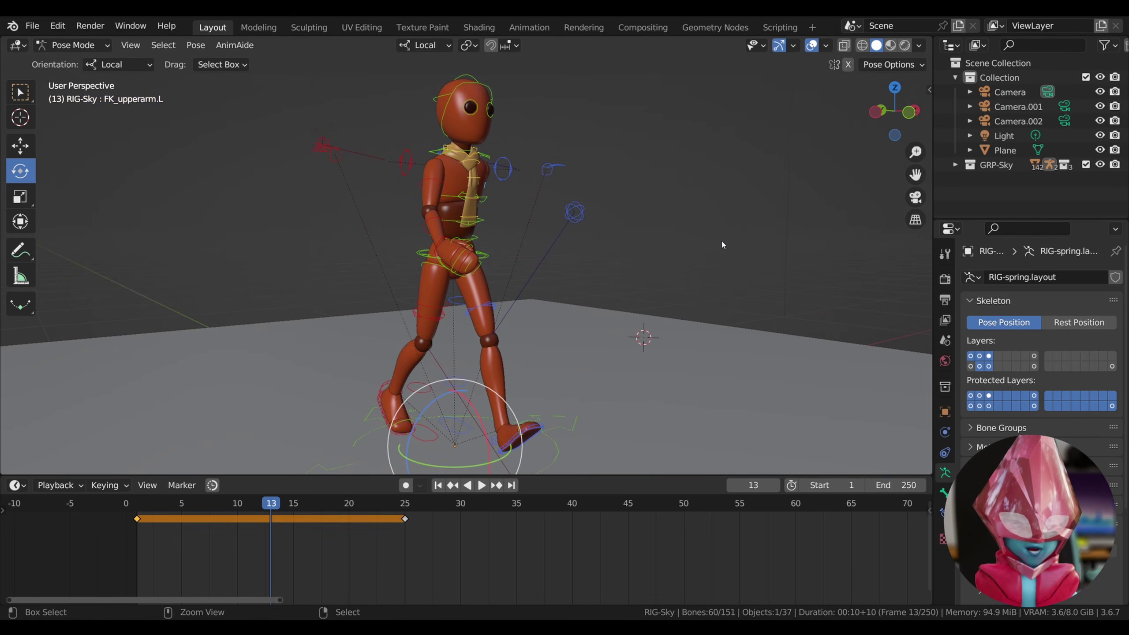
# Reselect the frame 1 keyframes, copy them, and paste them flipped at frame 13
pyautogui.hotkey('alt', 'a')
pyautogui.hotkey('alt', 'a')
pyautogui.press('a')
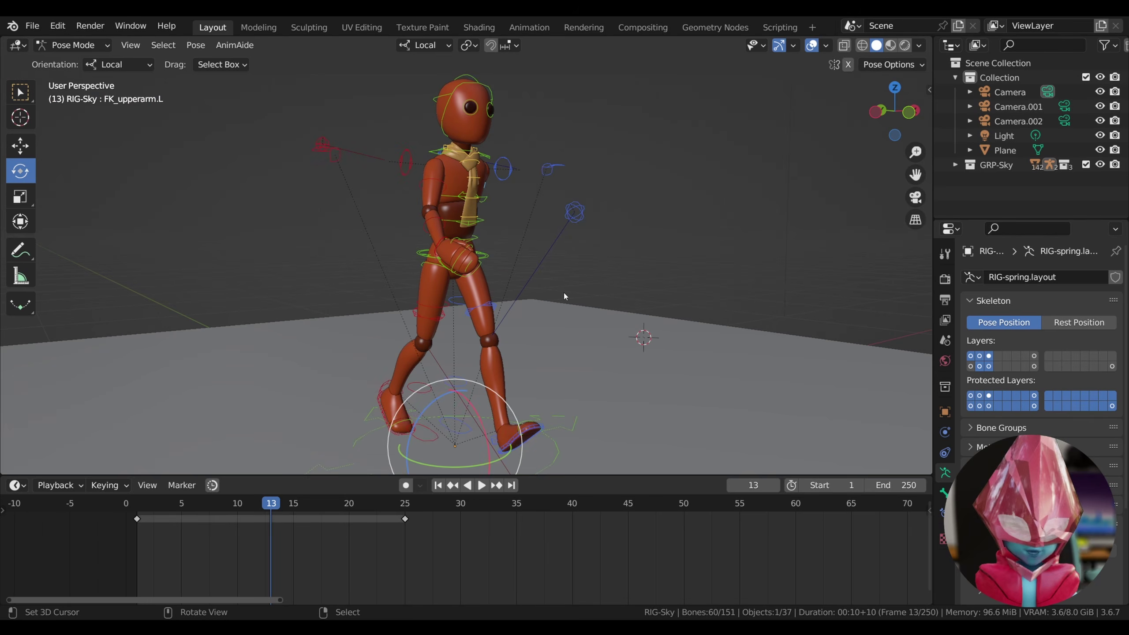
pyautogui.press('a')
pyautogui.rightClick(108, 487)
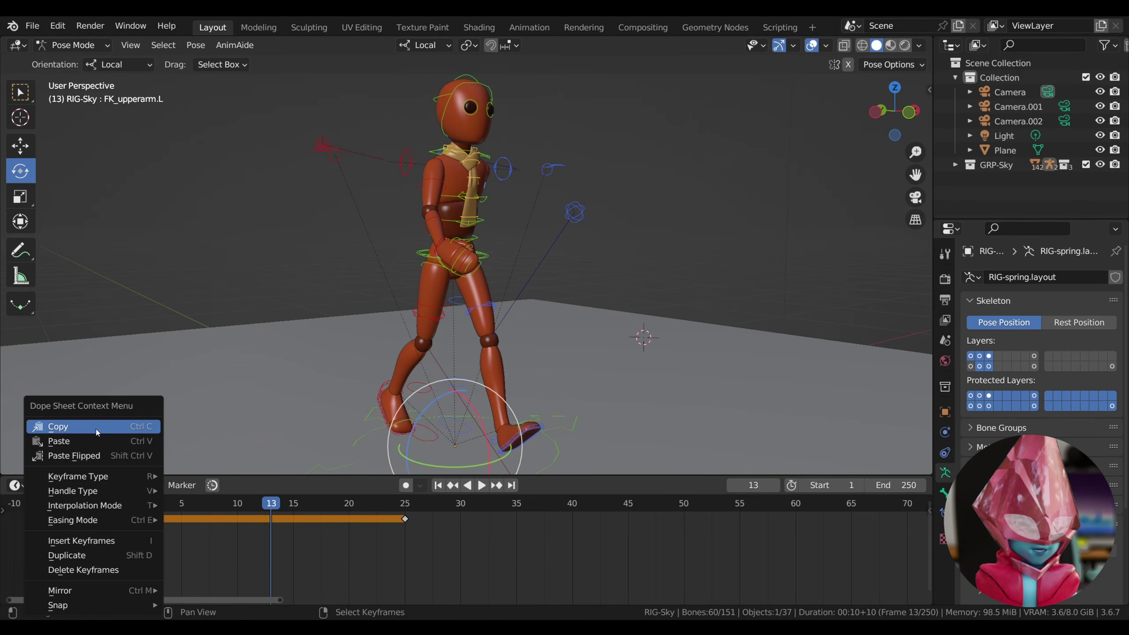
pyautogui.click(58, 426)
pyautogui.rightClick(289, 520)
pyautogui.click(259, 456)
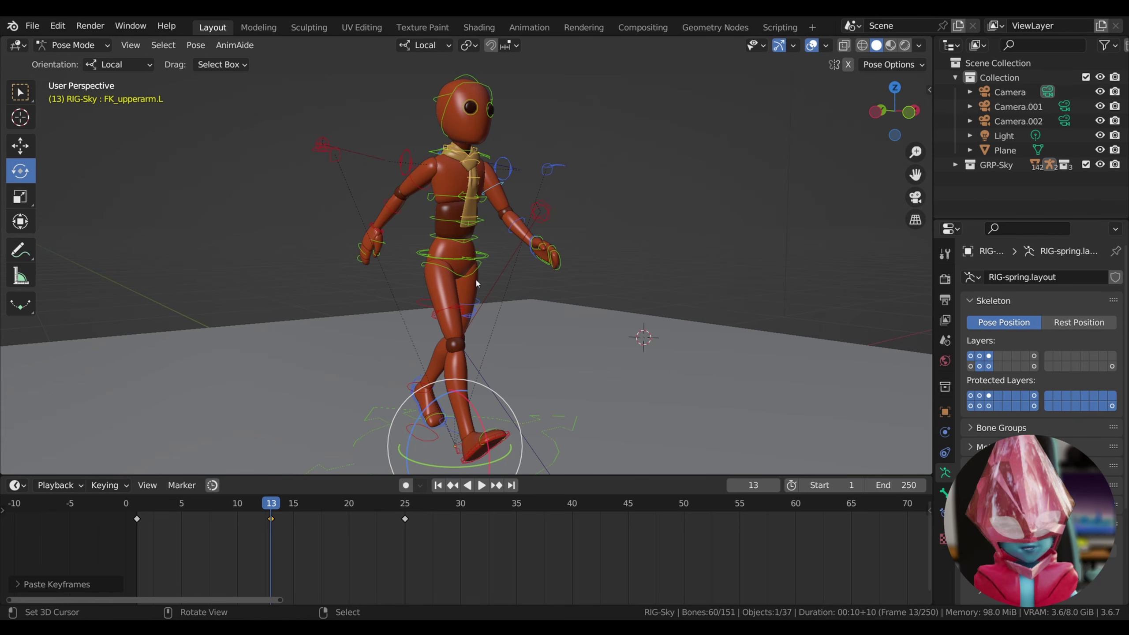
# Play the walk from near its start in a perspective side angle and again in the left orthographic view
pyautogui.moveTo(909, 126); pyautogui.dragTo(1003, 126)
pyautogui.click(147, 511)
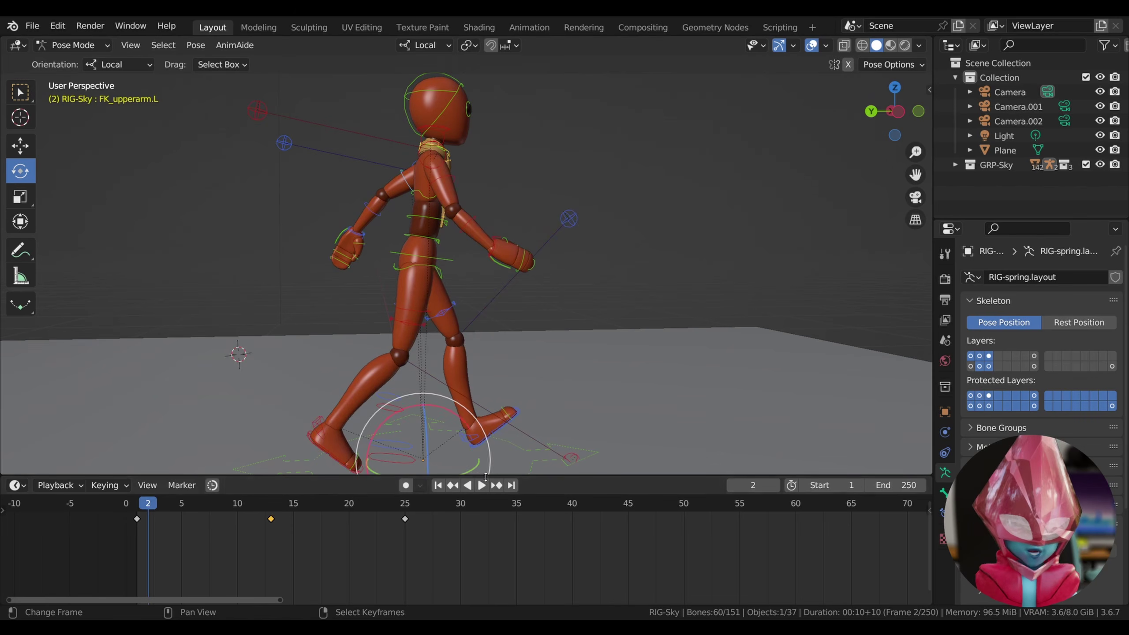
pyautogui.click(481, 486)
pyautogui.click(481, 487)
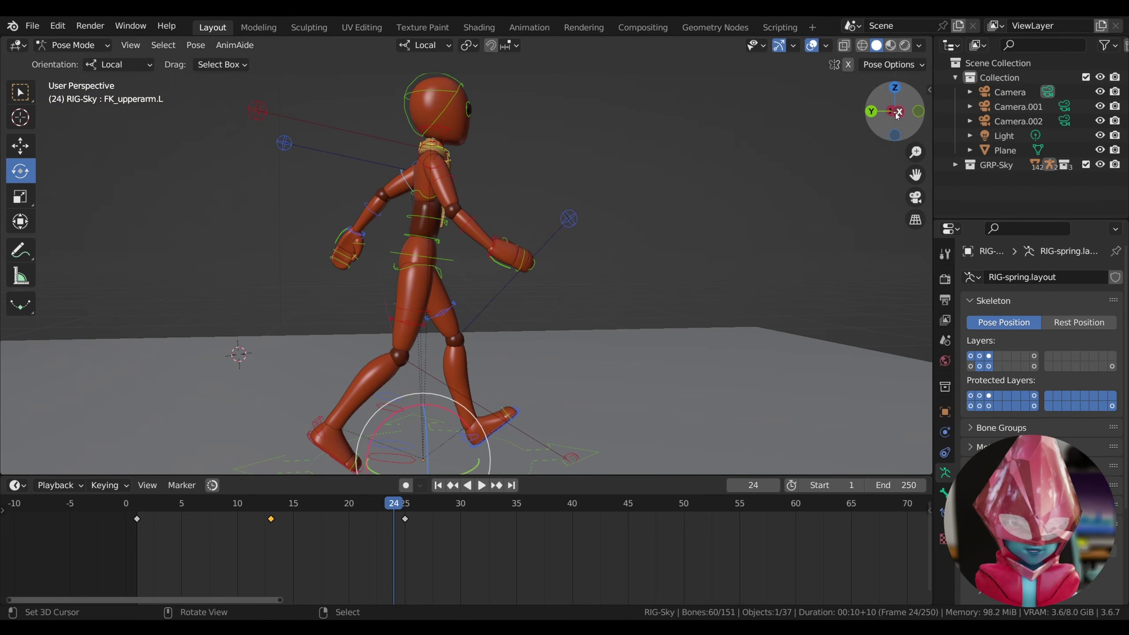
pyautogui.click(898, 112)
pyautogui.click(160, 506)
pyautogui.click(482, 486)
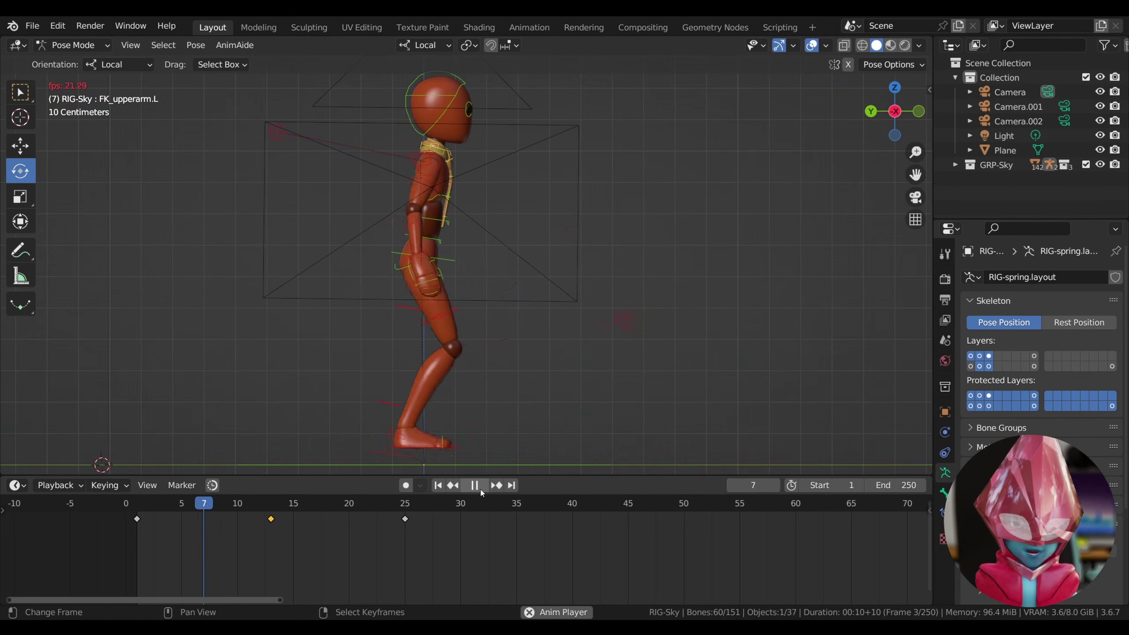
pyautogui.click(481, 487)
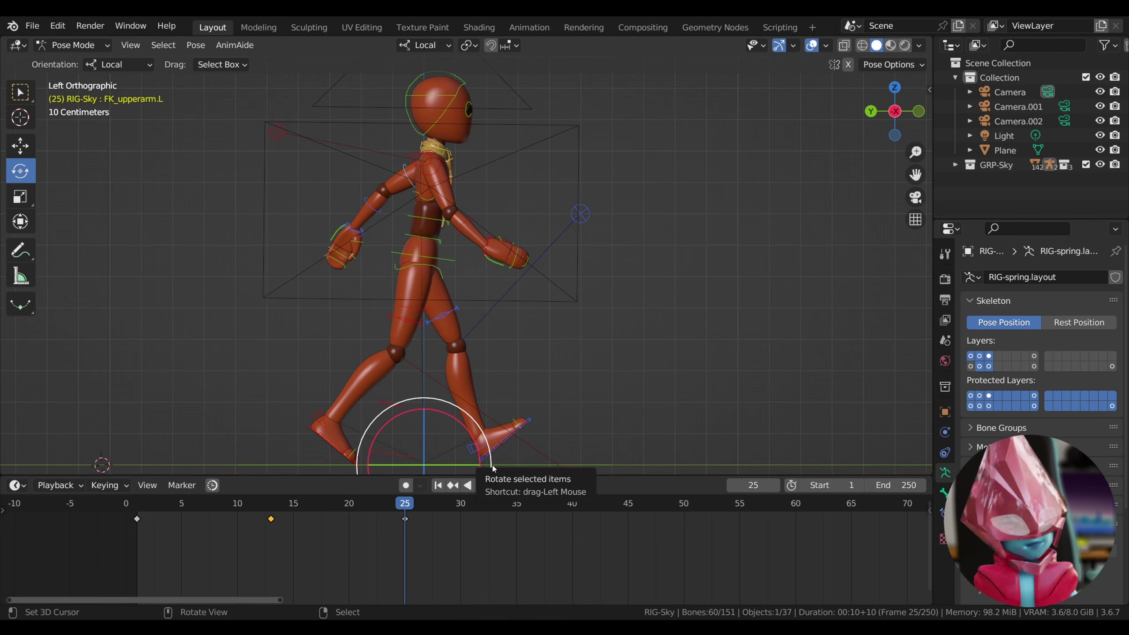
# Scrub through the start of the walk and place the playhead at frame 7 for the passing pose
pyautogui.click(207, 519)
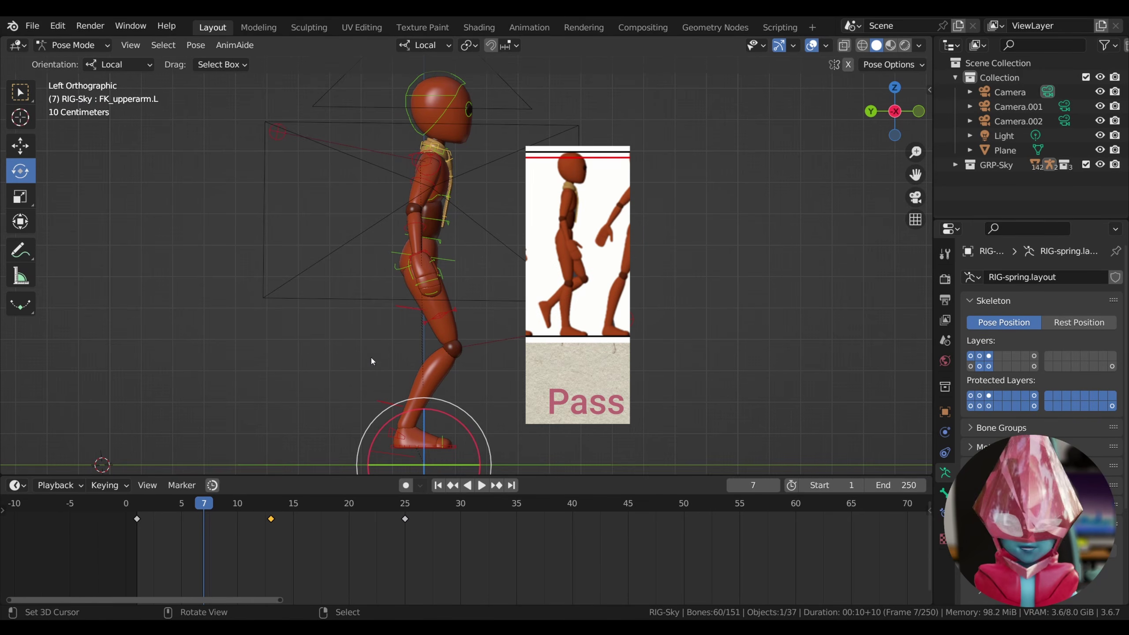
pyautogui.click(426, 436)
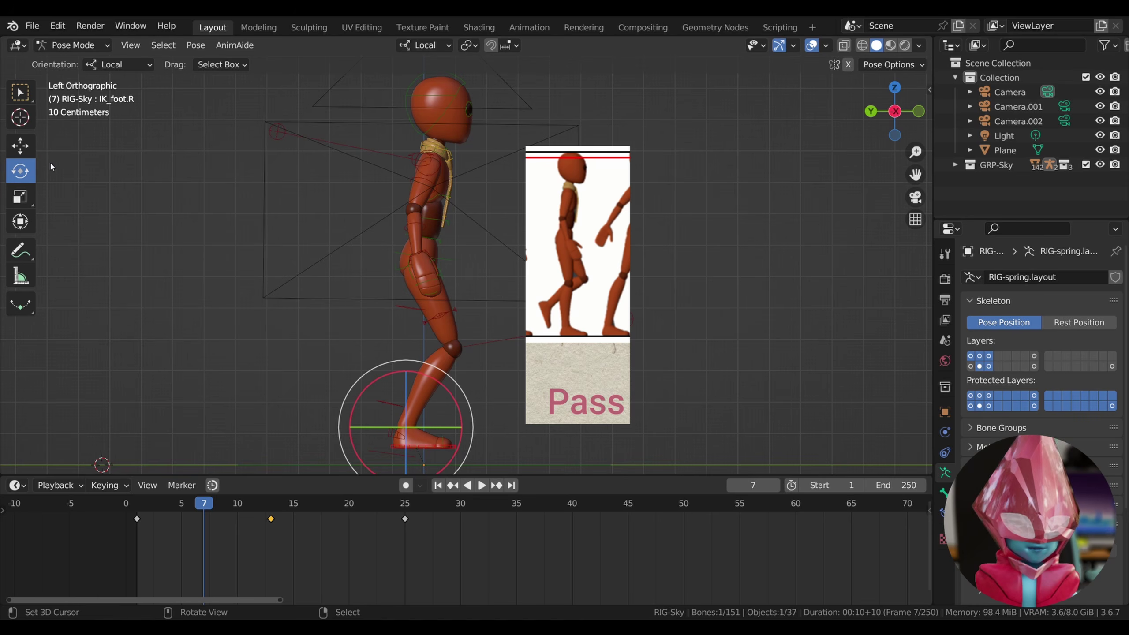
pyautogui.moveTo(193, 518); pyautogui.dragTo(125, 503)
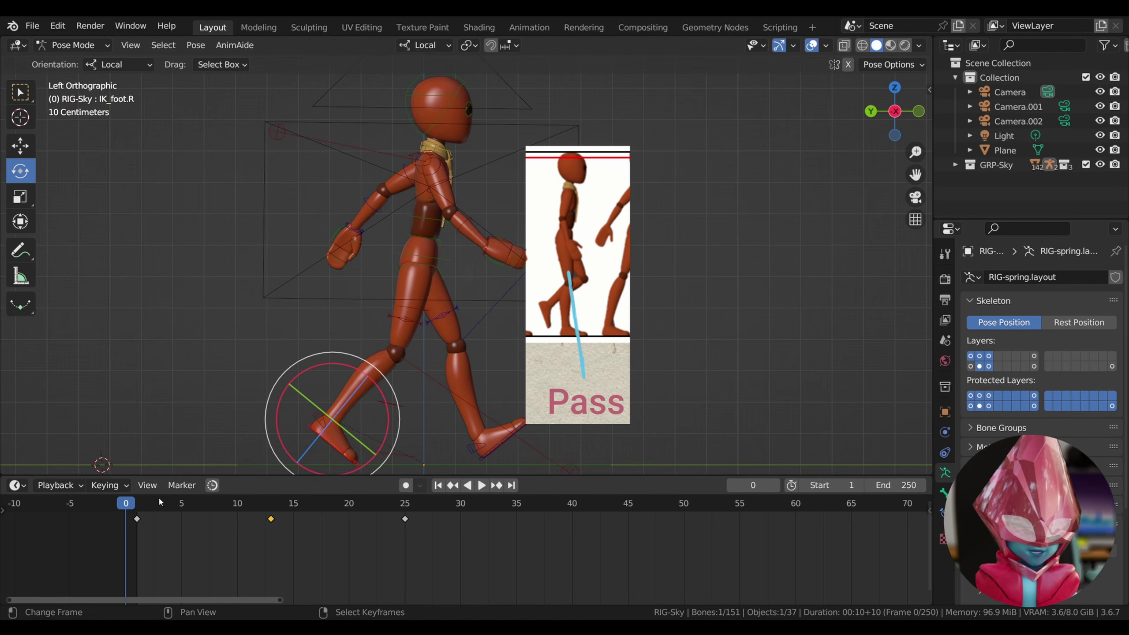
pyautogui.press('space')
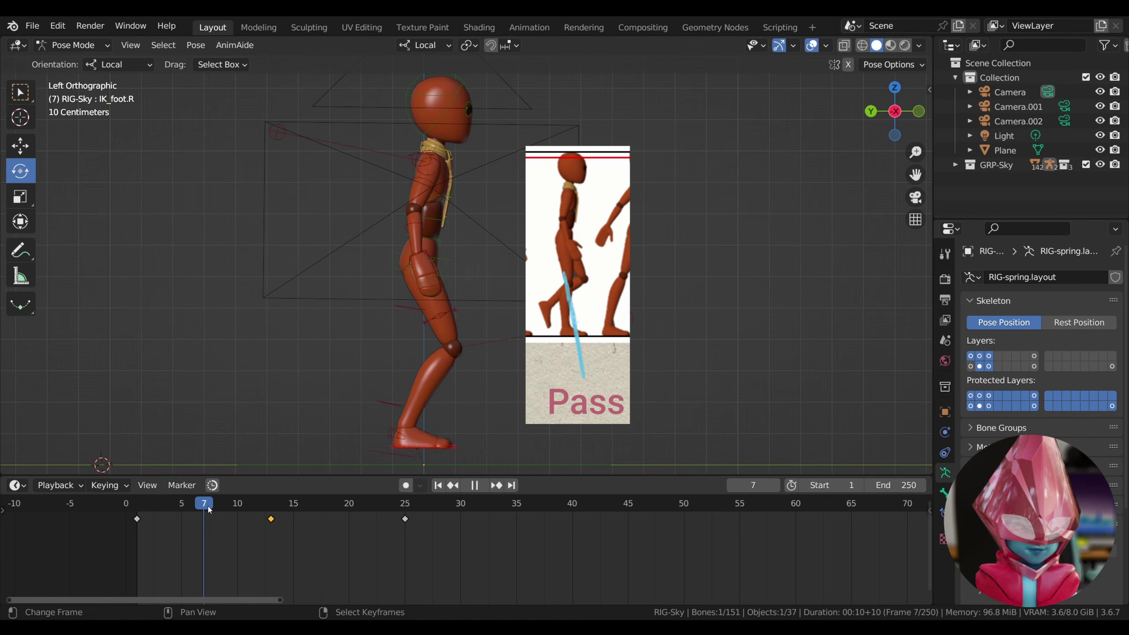
pyautogui.press('Escape')
# Move the left foot IK control straight down to the floor at frame 7
pyautogui.moveTo(718, 207); pyautogui.dragTo(485, 438, button='middle')
pyautogui.rightClick(485, 437)
pyautogui.click(21, 145)
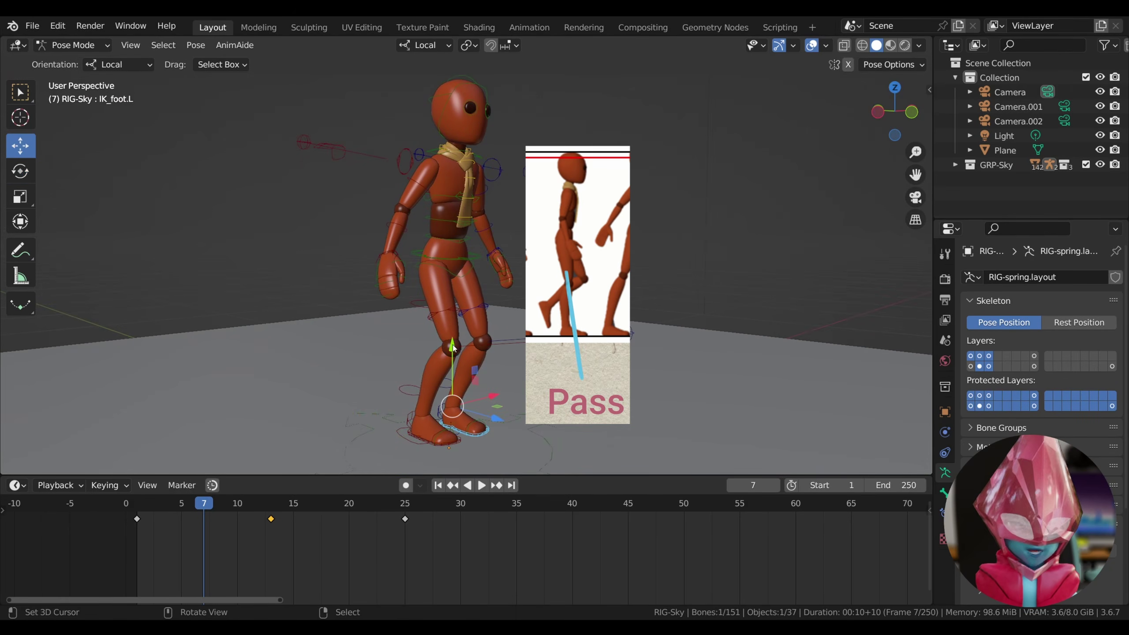
pyautogui.moveTo(451, 347); pyautogui.dragTo(450, 422)
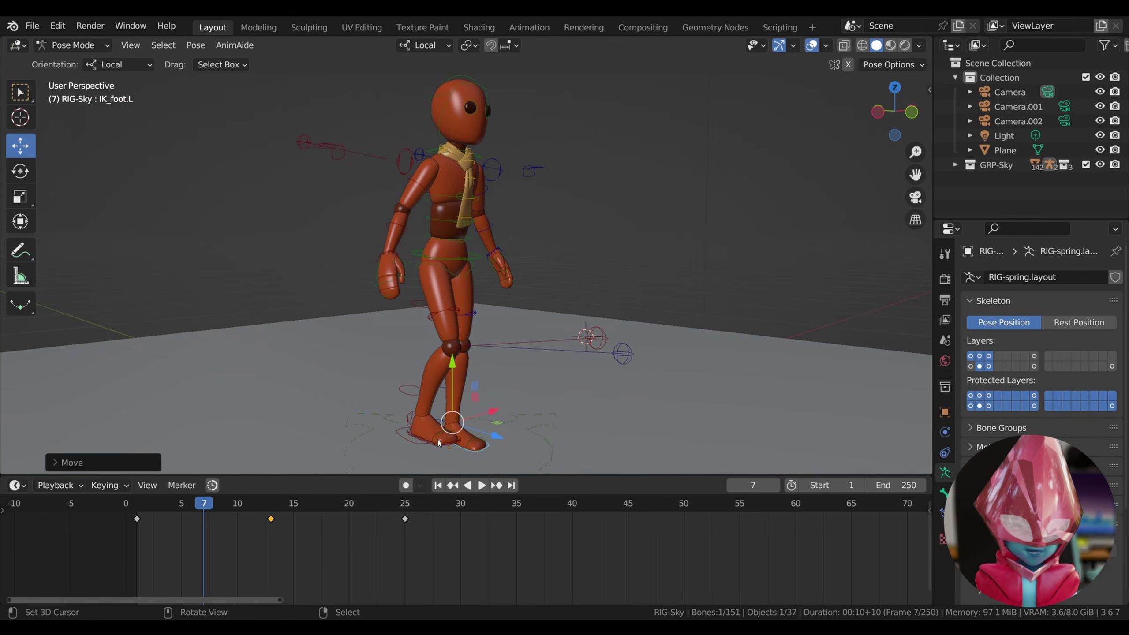
# Lift the right foot IK control behind the standing leg and rotate it toes-down at frame 7
pyautogui.rightClick(433, 445)
pyautogui.moveTo(422, 359); pyautogui.dragTo(423, 330)
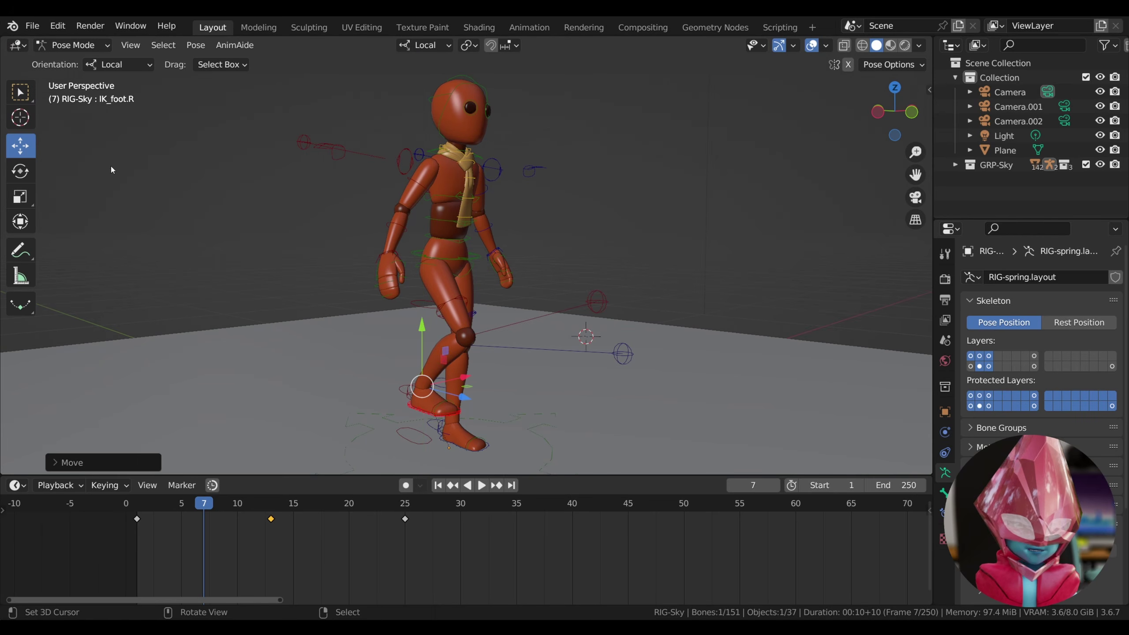
pyautogui.click(20, 170)
pyautogui.moveTo(460, 383); pyautogui.dragTo(454, 399)
pyautogui.click(878, 111)
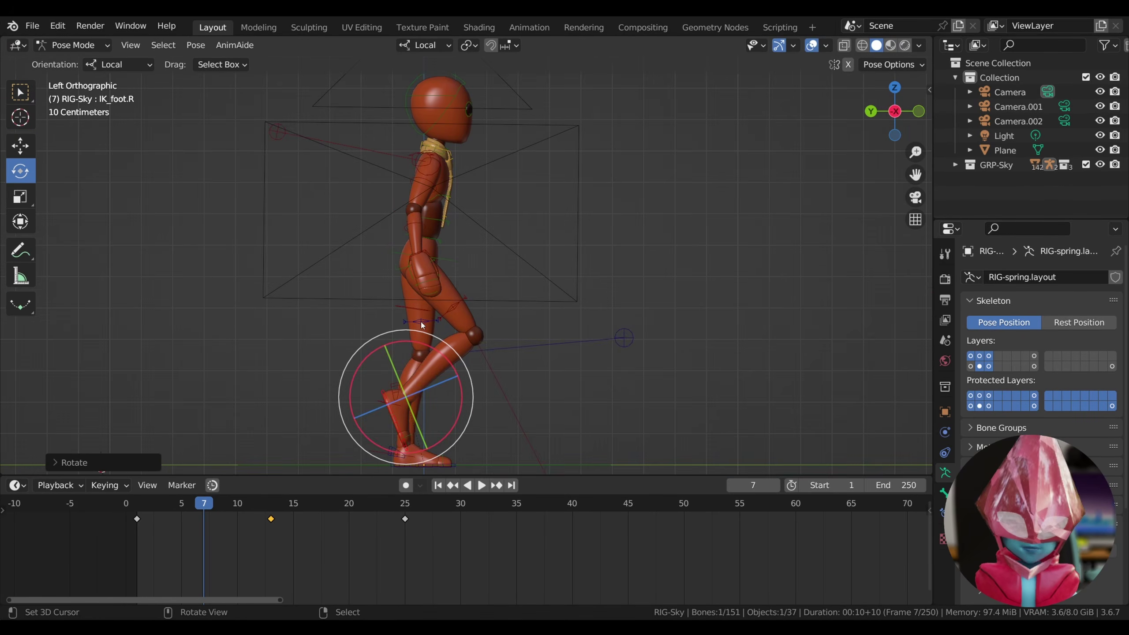
pyautogui.click(21, 145)
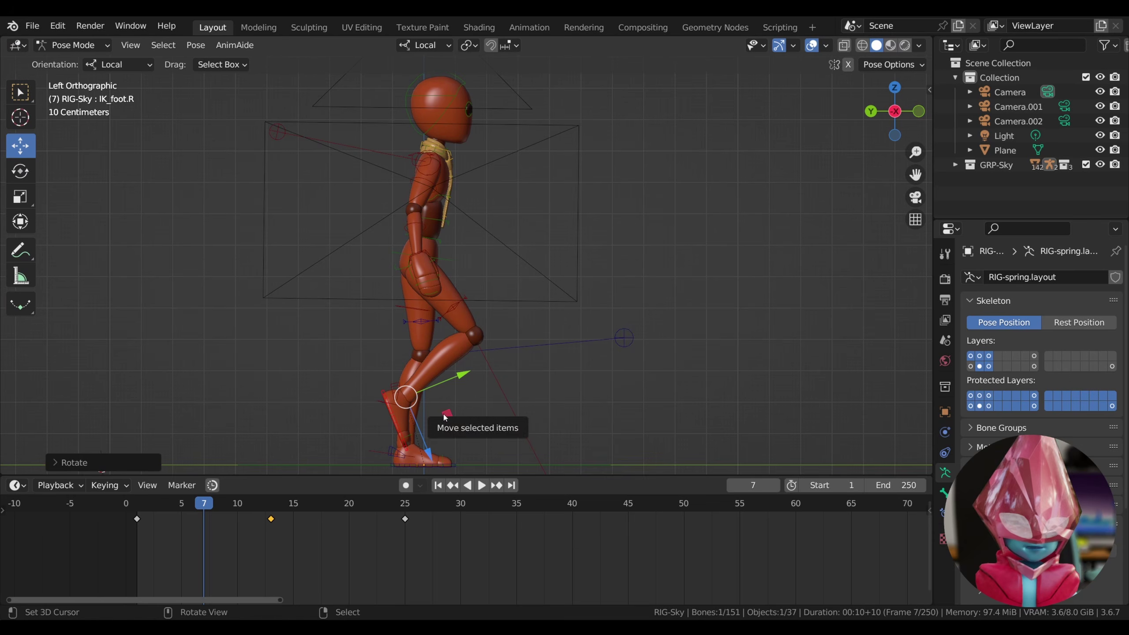
pyautogui.moveTo(444, 416); pyautogui.dragTo(419, 411)
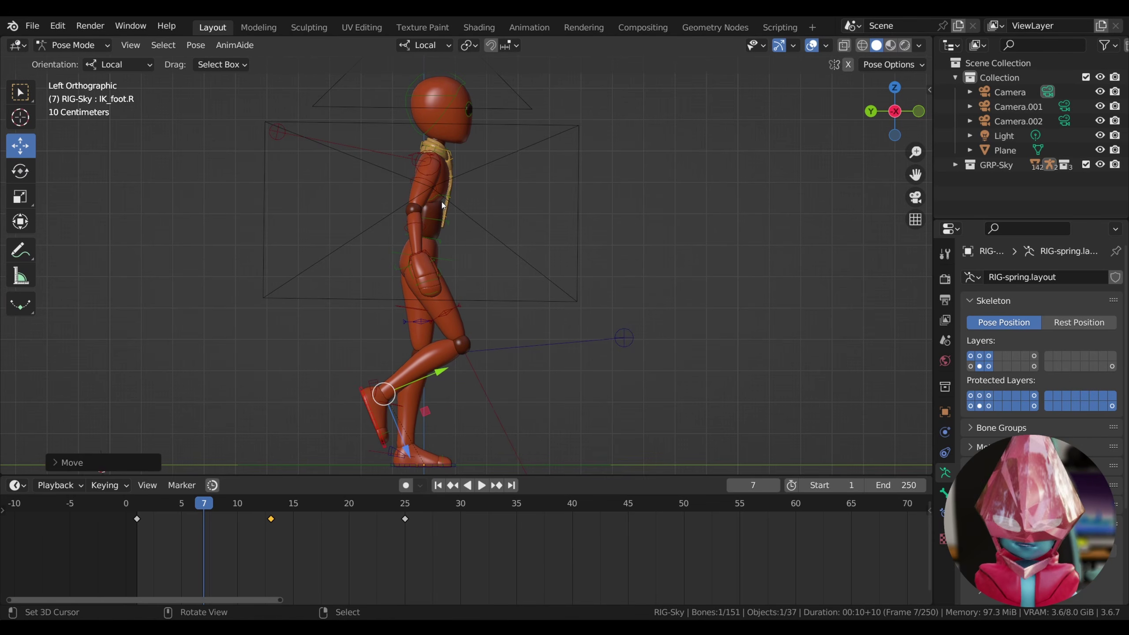
# Rotate the right forearm and hand forward in the left view, giving the frame 7 arm a bent elbow
pyautogui.moveTo(895, 111)
pyautogui.mouseDown()
pyautogui.moveTo(856, 117)
pyautogui.moveTo(876, 122)
pyautogui.mouseUp()
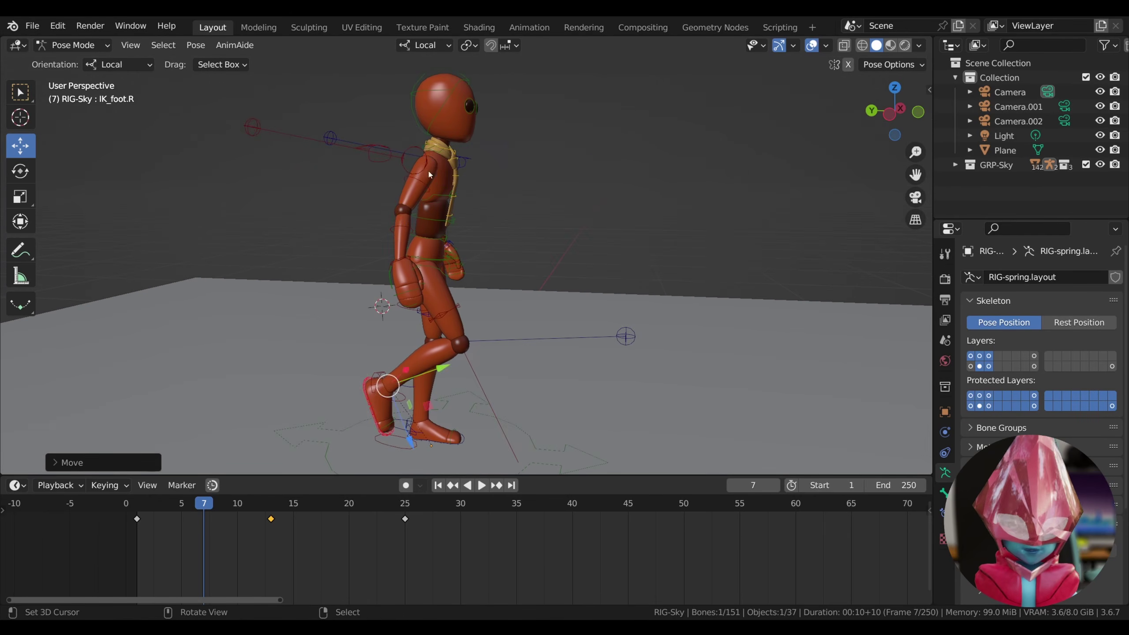
pyautogui.hotkey('ctrl', 'z')
pyautogui.hotkey('ctrl', 'z')
pyautogui.click(890, 115)
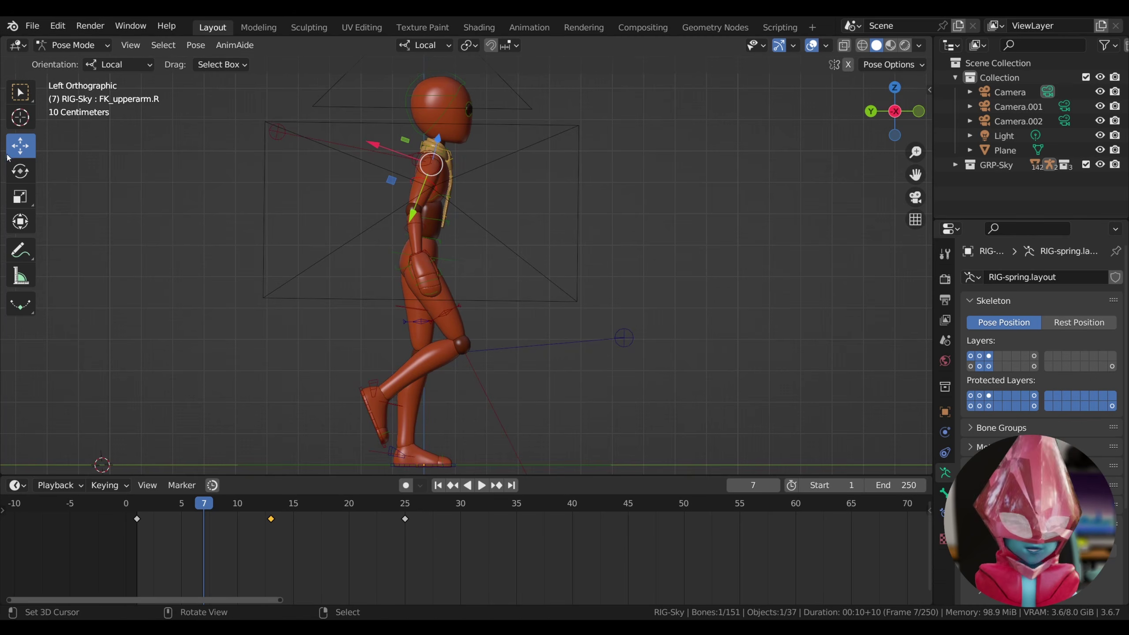
pyautogui.click(10, 165)
pyautogui.moveTo(409, 211); pyautogui.dragTo(425, 216)
pyautogui.rightClick(433, 233)
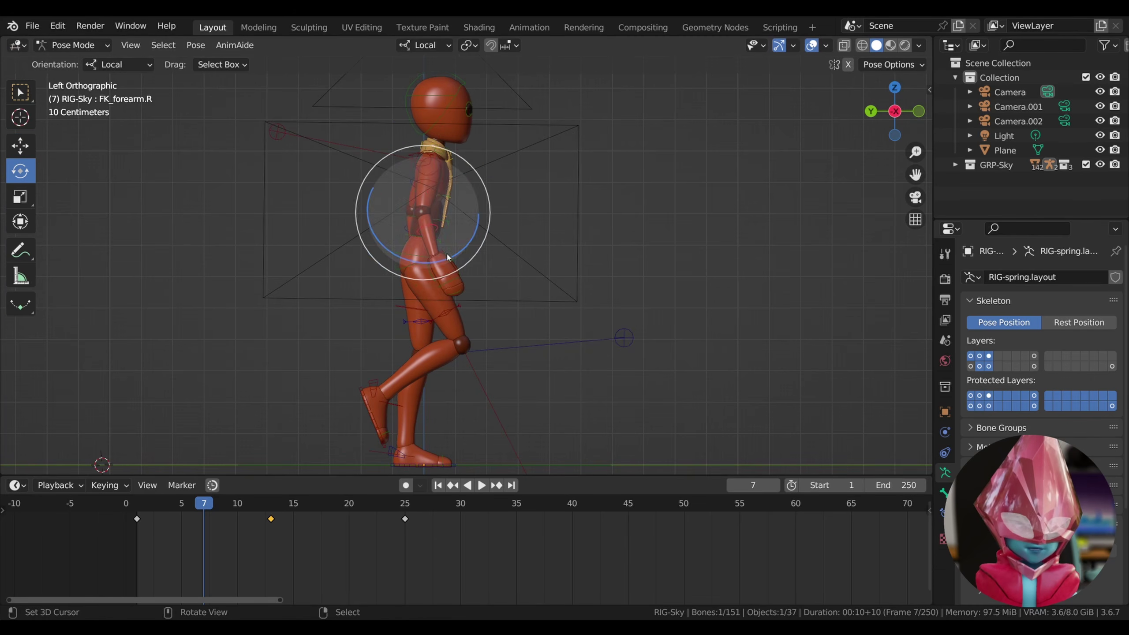
pyautogui.moveTo(448, 258); pyautogui.dragTo(463, 251)
pyautogui.rightClick(455, 262)
pyautogui.moveTo(464, 300); pyautogui.dragTo(470, 296)
# Sketch temporary annotation strokes along the character's arm, back and raised leg, and undo them
pyautogui.click(20, 251)
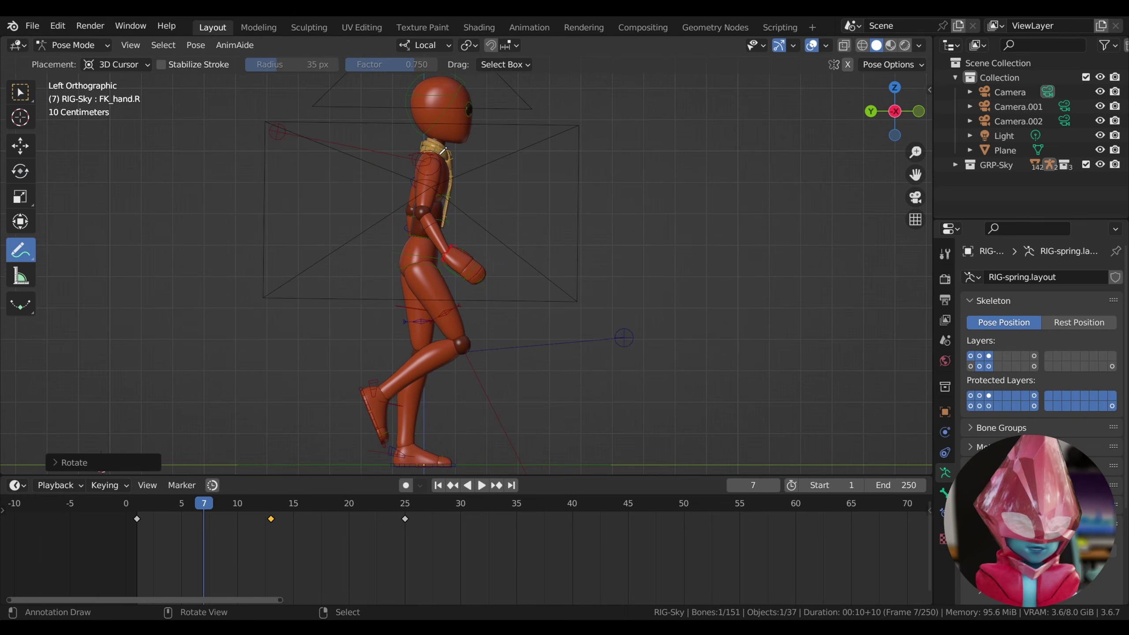
pyautogui.moveTo(433, 157)
pyautogui.mouseDown()
pyautogui.moveTo(484, 251)
pyautogui.moveTo(496, 250)
pyautogui.mouseUp()
pyautogui.moveTo(430, 153)
pyautogui.mouseDown()
pyautogui.moveTo(425, 213)
pyautogui.moveTo(472, 281)
pyautogui.mouseUp()
pyautogui.hotkey('ctrl', 'z')
pyautogui.hotkey('ctrl', 'z')
pyautogui.hotkey('ctrl', 'z')
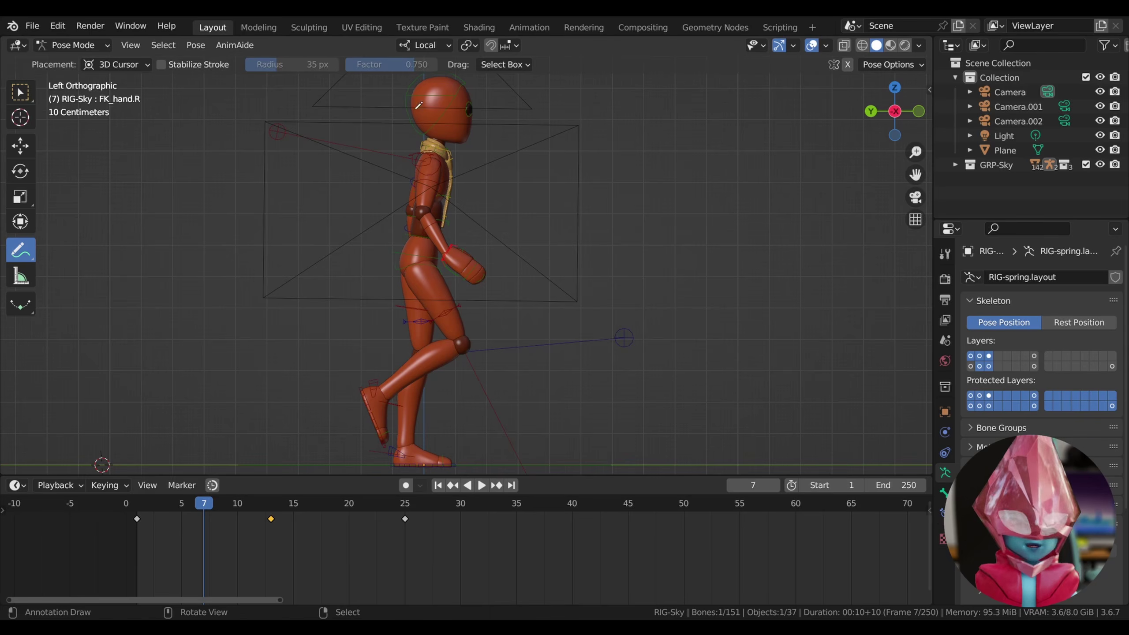
pyautogui.moveTo(429, 152)
pyautogui.mouseDown()
pyautogui.moveTo(479, 278)
pyautogui.moveTo(424, 264)
pyautogui.moveTo(367, 418)
pyautogui.mouseUp()
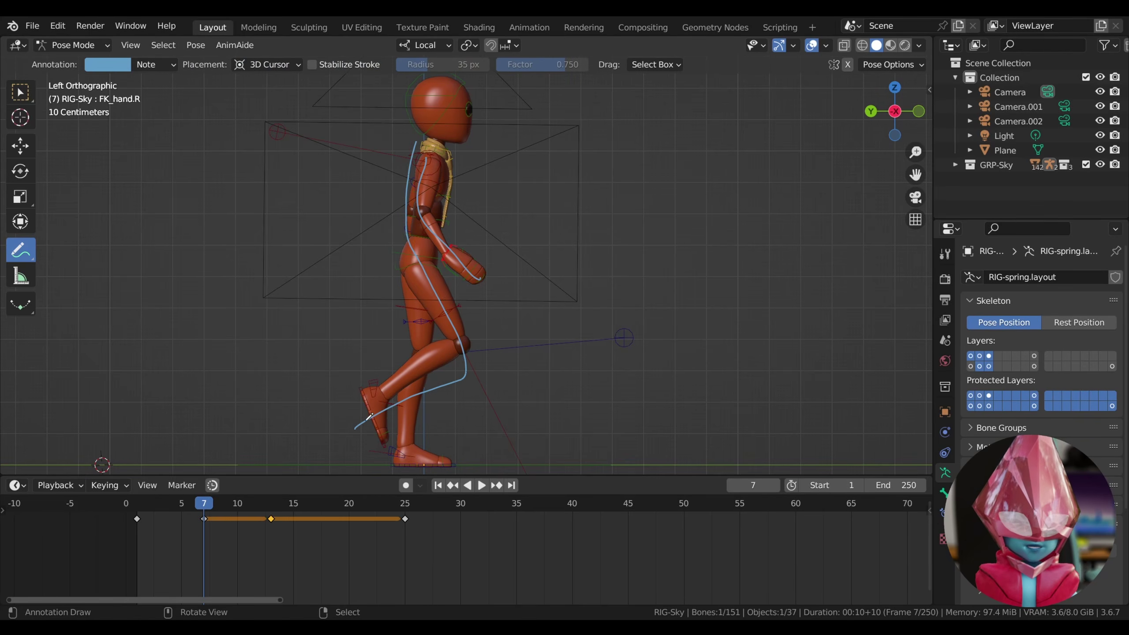
pyautogui.hotkey('ctrl', 'z')
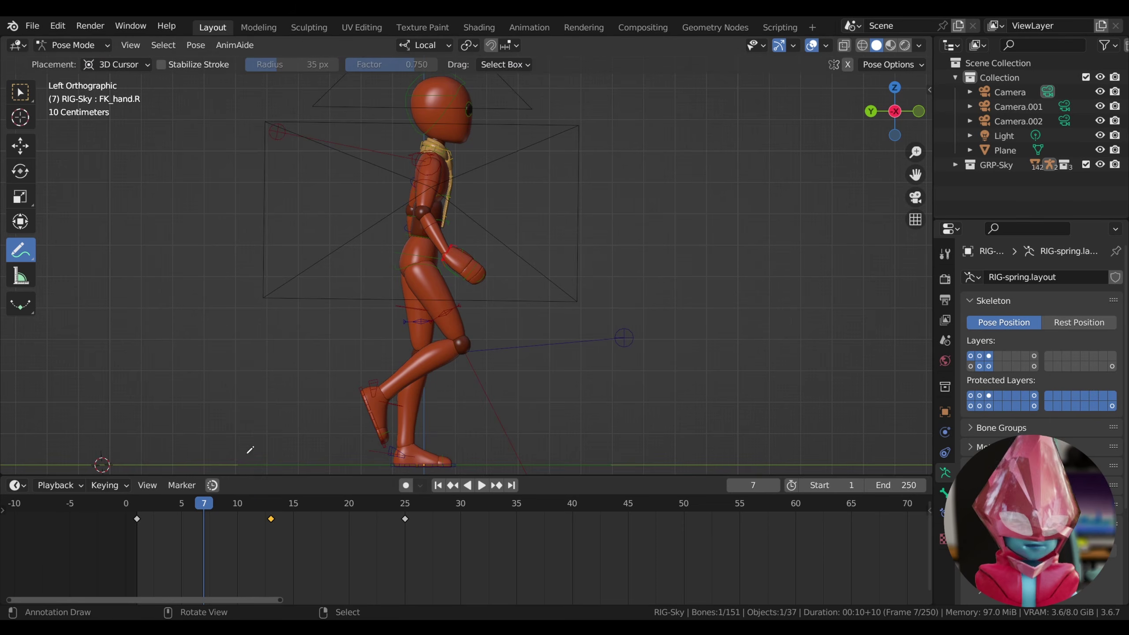
# Select all bones and insert Location, Rotation & Scale keyframes for the passing pose at frame 7
pyautogui.press('a')
pyautogui.press('i')
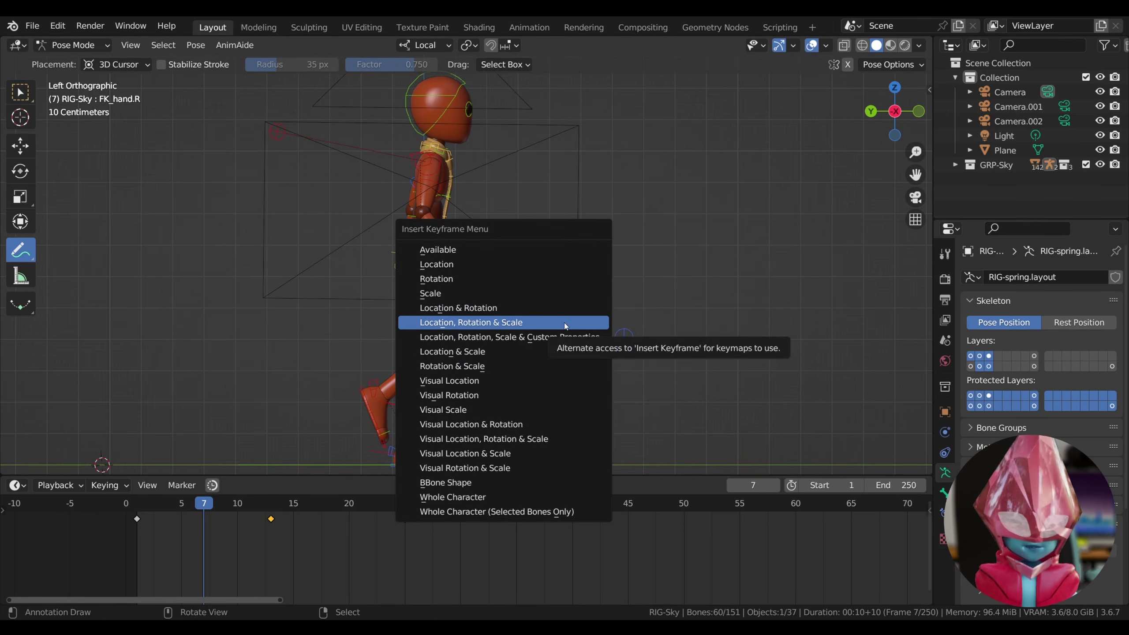
pyautogui.click(565, 326)
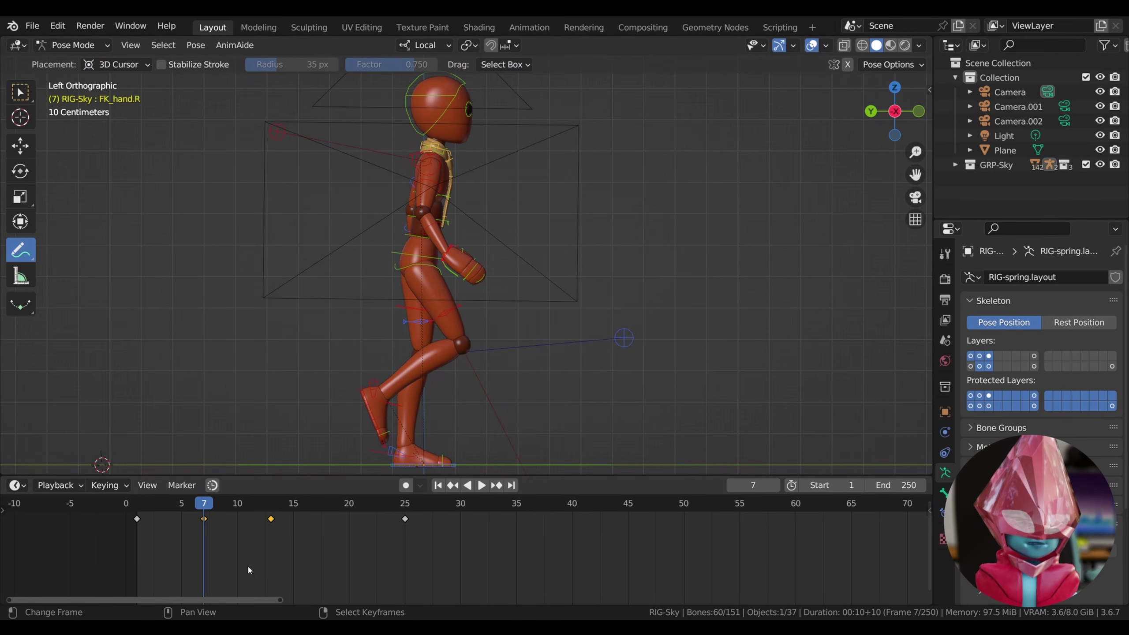
# Go to frame 19 and lower the right foot IK control to the floor
pyautogui.moveTo(297, 508); pyautogui.dragTo(339, 510)
pyautogui.rightClick(437, 446)
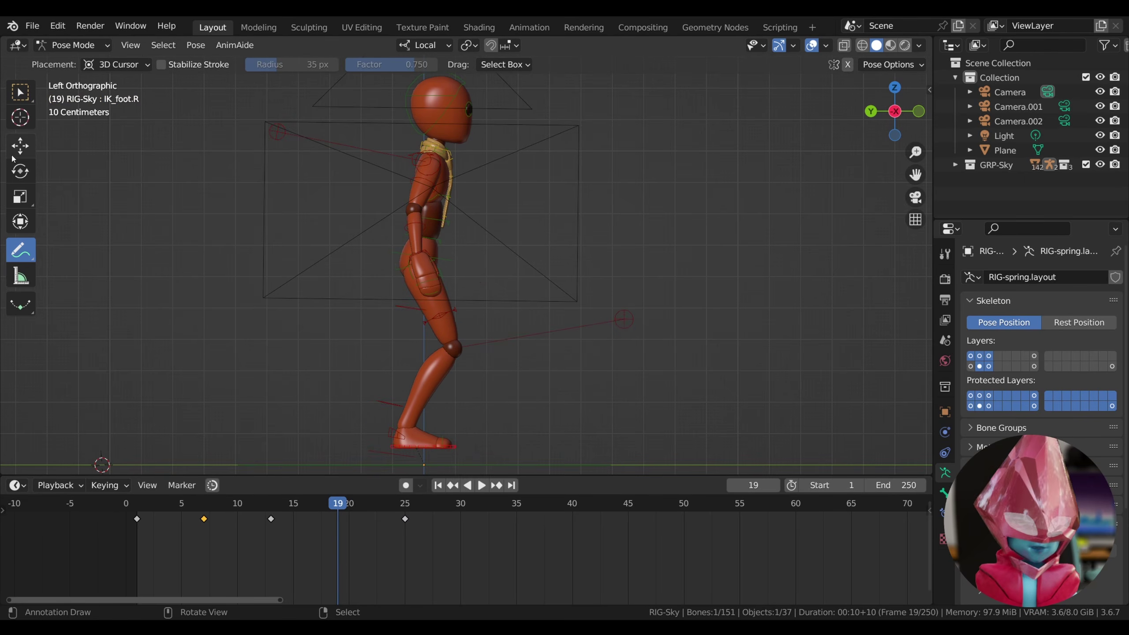
pyautogui.click(18, 149)
pyautogui.moveTo(406, 367); pyautogui.dragTo(405, 384)
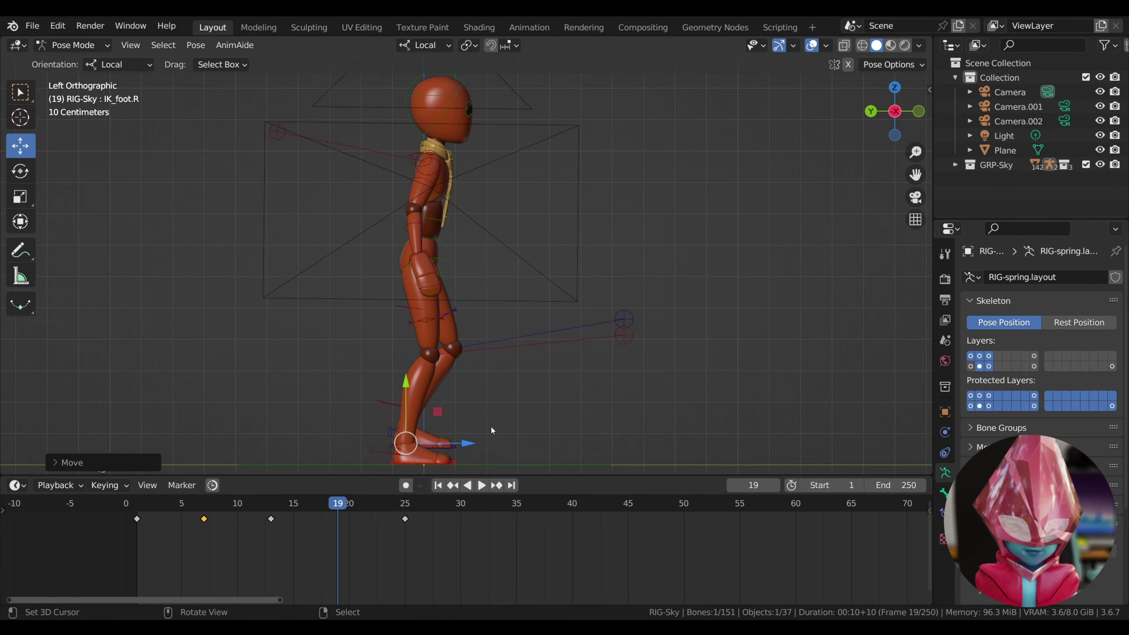
# Tilt the left foot IK control toe-down and lift it behind the standing leg for the frame 19 passing pose
pyautogui.rightClick(453, 453)
pyautogui.click(26, 177)
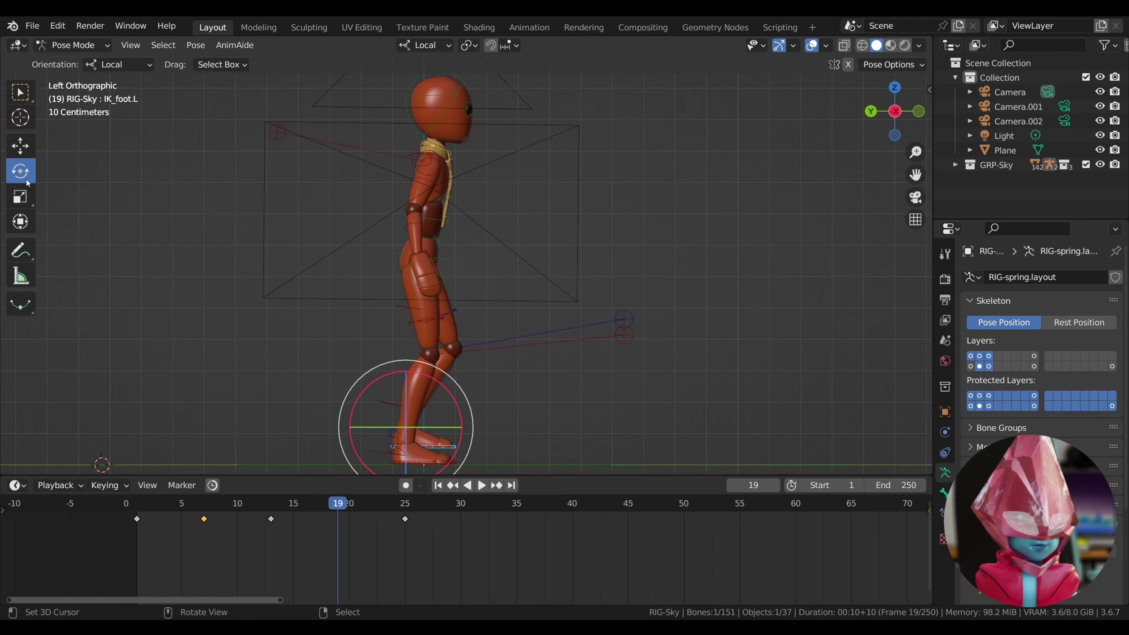
pyautogui.moveTo(470, 443); pyautogui.dragTo(416, 438)
pyautogui.click(20, 146)
pyautogui.click(20, 171)
pyautogui.hotkey('ctrl', 'z')
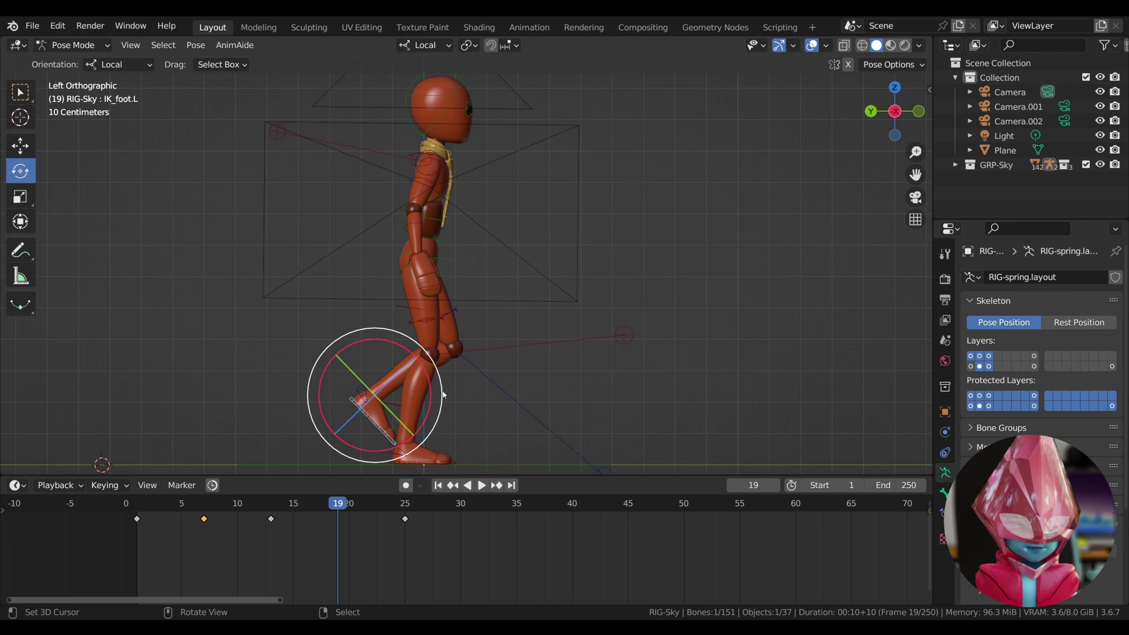
pyautogui.moveTo(441, 394); pyautogui.dragTo(430, 431)
pyautogui.click(20, 146)
pyautogui.moveTo(438, 385); pyautogui.dragTo(419, 268)
# Rotate the left arm and hand controls forward to give the frame 19 pose a bent elbow
pyautogui.moveTo(895, 111); pyautogui.dragTo(885, 113)
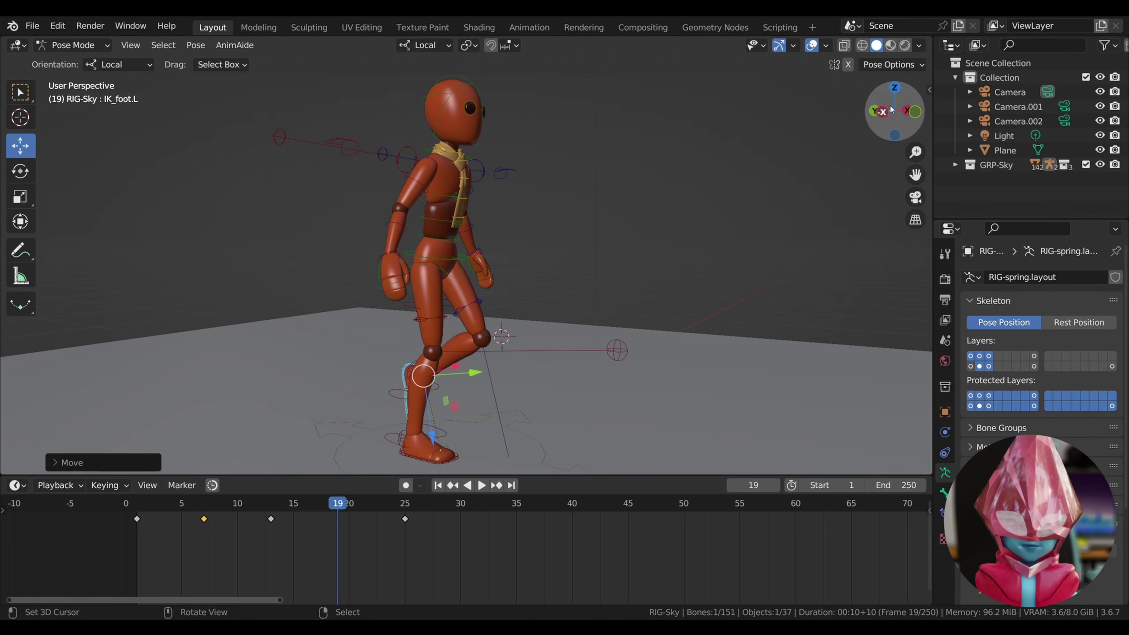
pyautogui.click(473, 195)
pyautogui.click(22, 170)
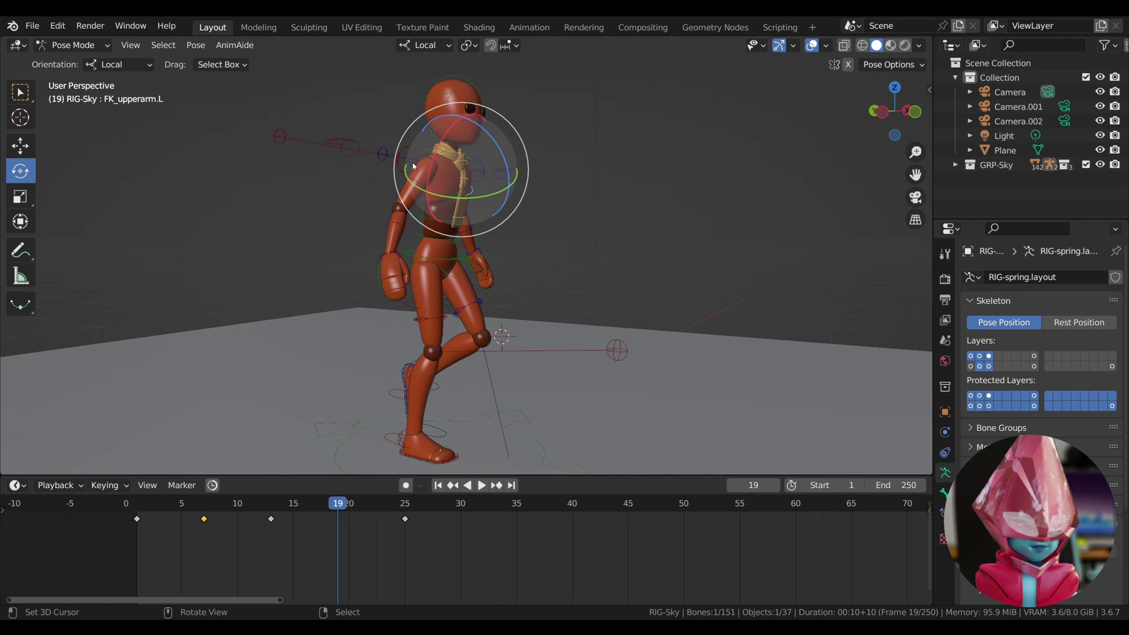
pyautogui.moveTo(505, 149)
pyautogui.mouseDown()
pyautogui.moveTo(508, 131)
pyautogui.moveTo(493, 130)
pyautogui.mouseUp()
pyautogui.hotkey('ctrl', 'z')
pyautogui.moveTo(512, 222); pyautogui.dragTo(535, 224)
pyautogui.click(508, 248)
pyautogui.moveTo(893, 111); pyautogui.dragTo(930, 113)
pyautogui.click(896, 112)
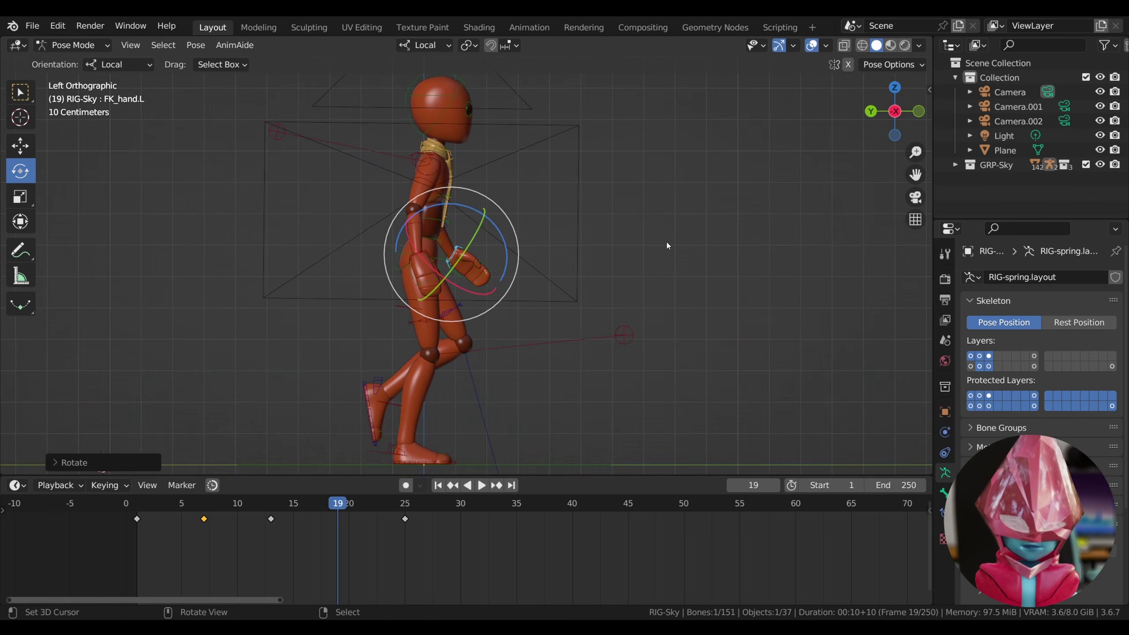
# Select all bones and insert Location, Rotation & Scale keyframes for the passing pose at frame 19
pyautogui.press('a')
pyautogui.press('i')
pyautogui.click(657, 237)
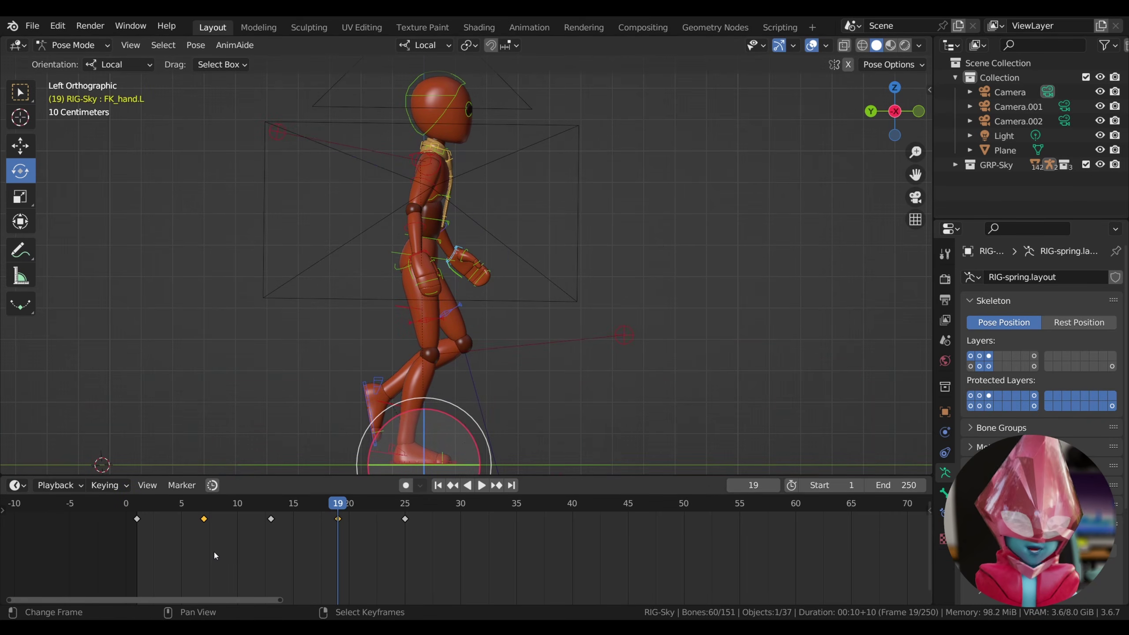
# Play the walk animation from frame 1 to review the motion, and stop it
pyautogui.click(136, 514)
pyautogui.press('space')
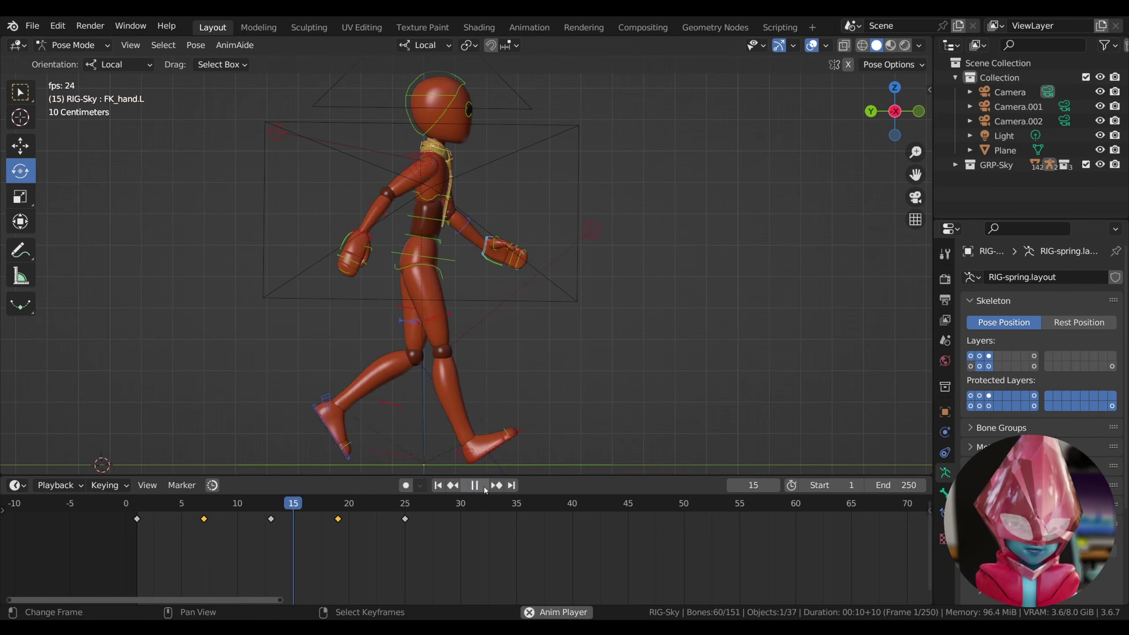
pyautogui.click(140, 518)
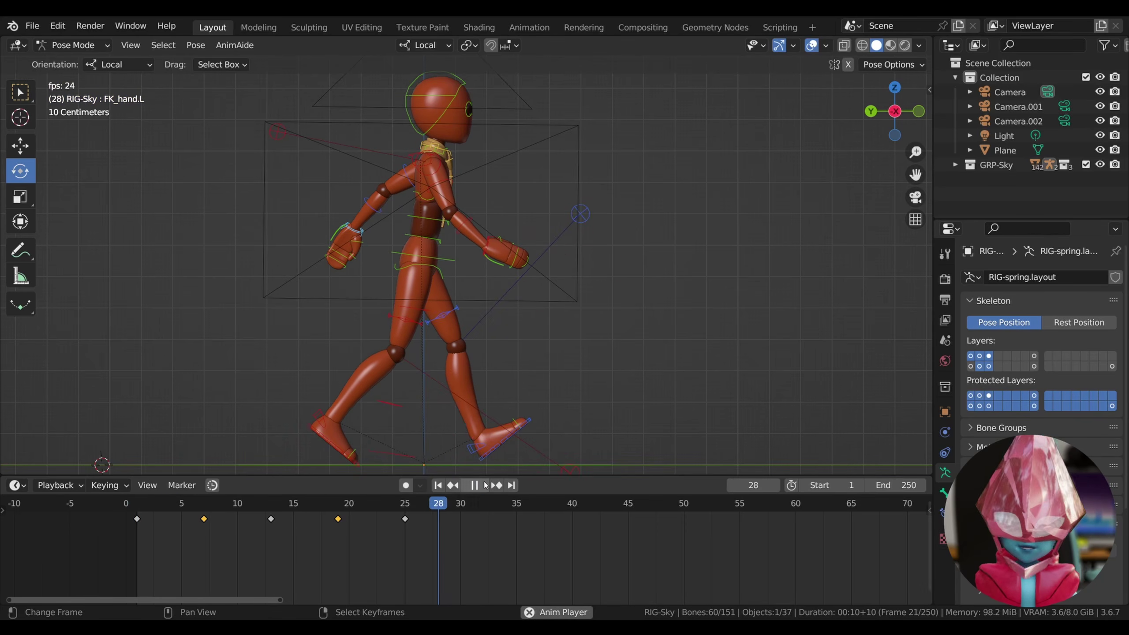
pyautogui.press('space')
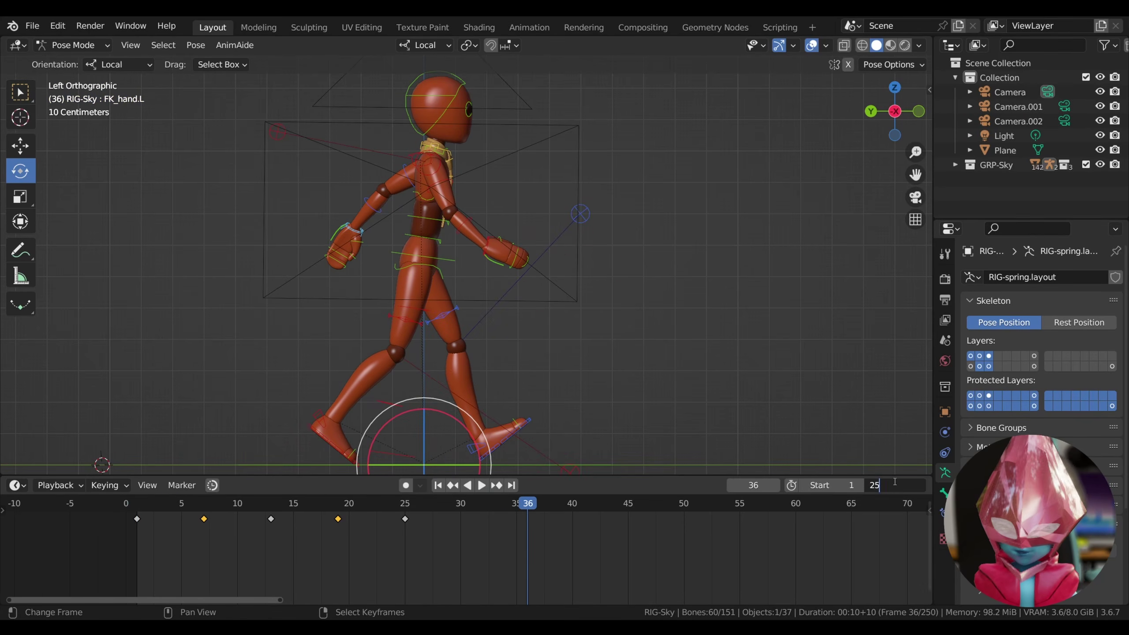
# Set the scene's end frame to 25 and play the looping walk
pyautogui.press('Return')
pyautogui.click(481, 486)
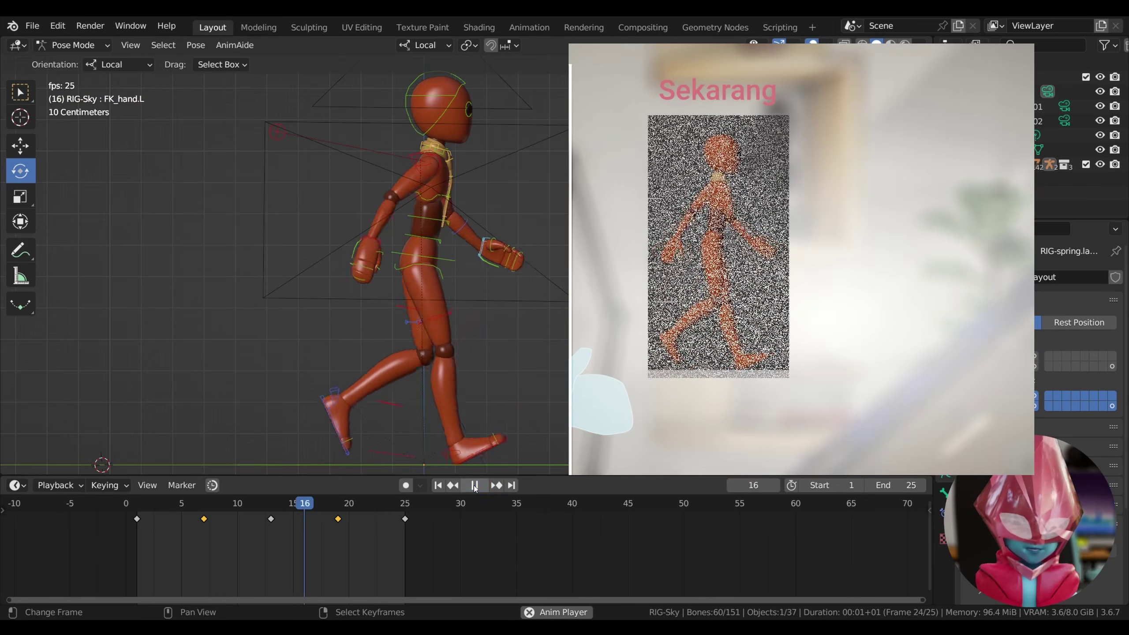
pyautogui.press('space')
# Go to frame 4 and rotate the left foot IK control until the front foot lies flat on the floor
pyautogui.click(167, 512)
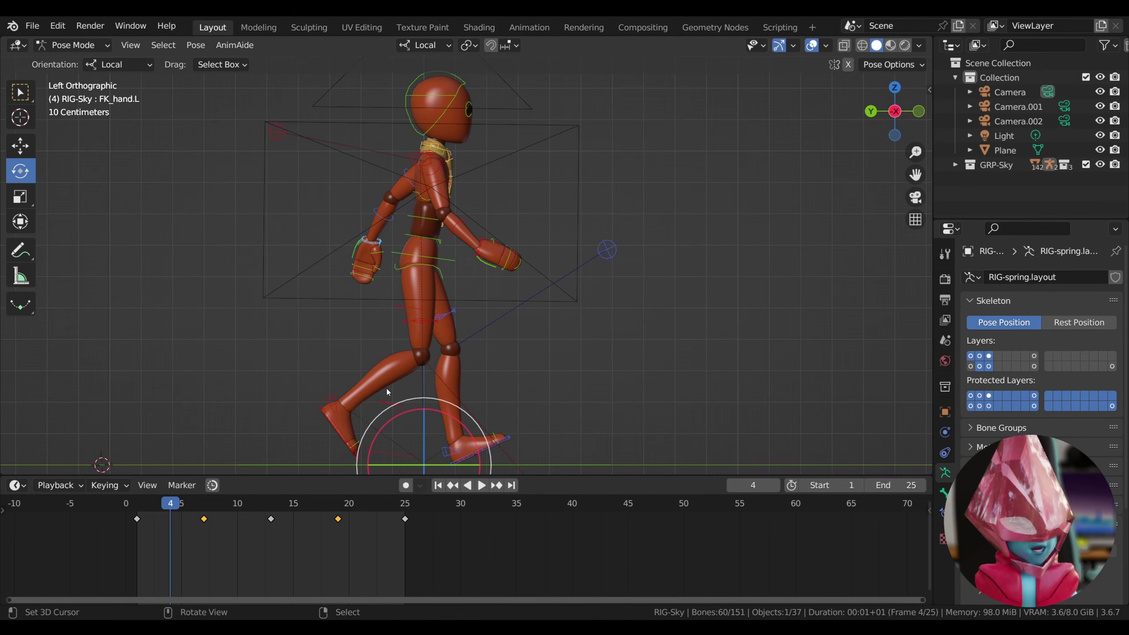
pyautogui.click(509, 448)
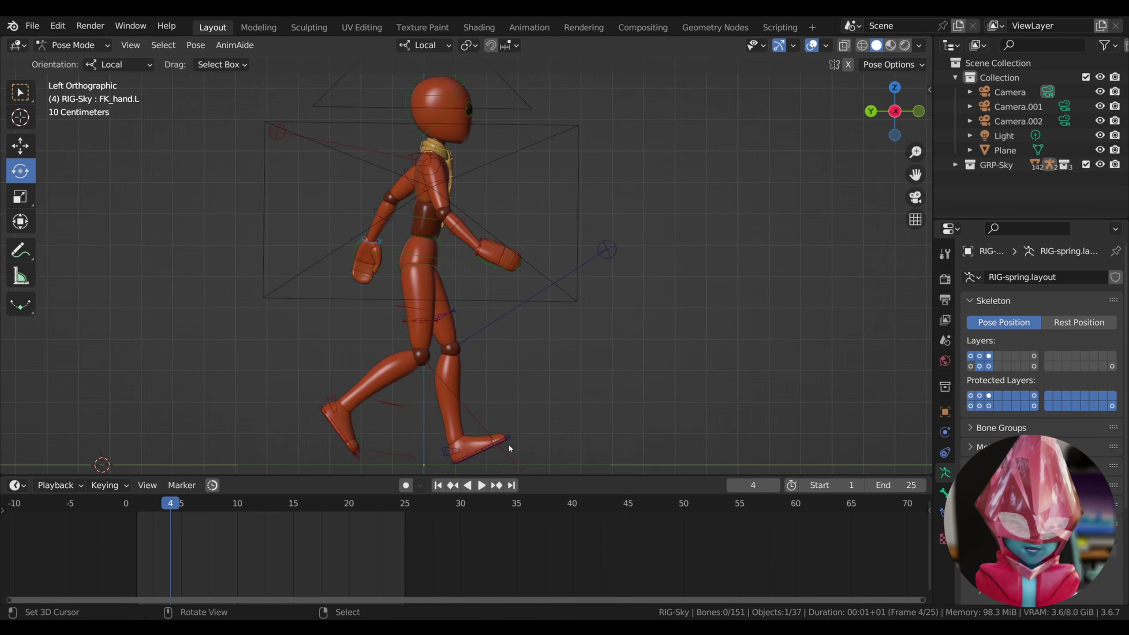
pyautogui.click(492, 442)
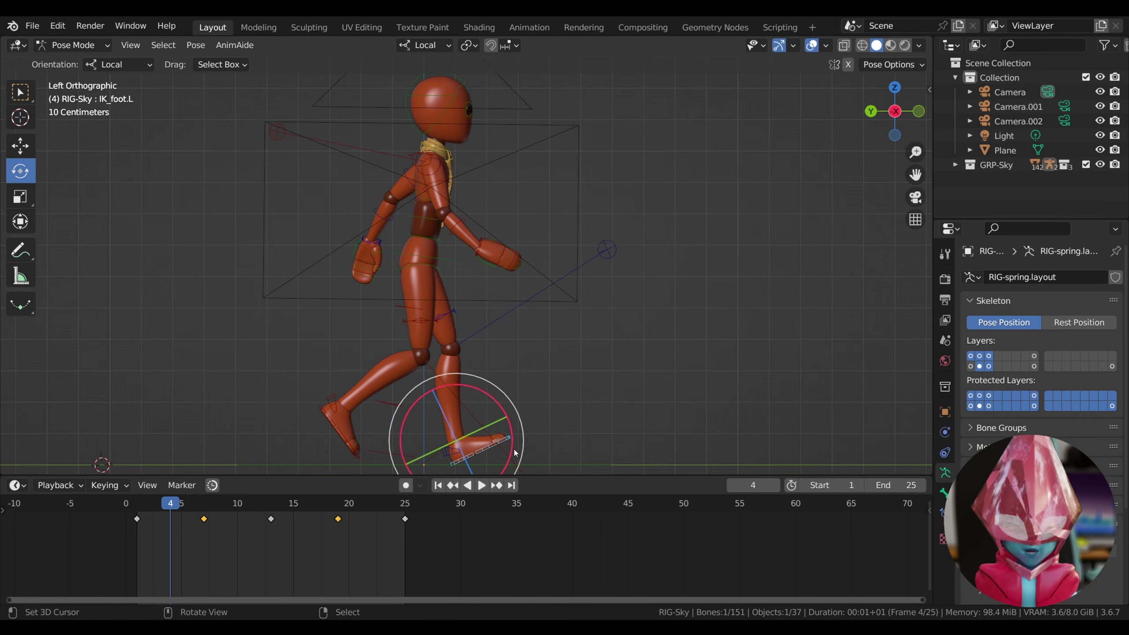
pyautogui.moveTo(514, 450); pyautogui.dragTo(506, 471)
# Tilt the trailing right foot IK control further toe-down and raise it slightly at frame 4
pyautogui.rightClick(348, 442)
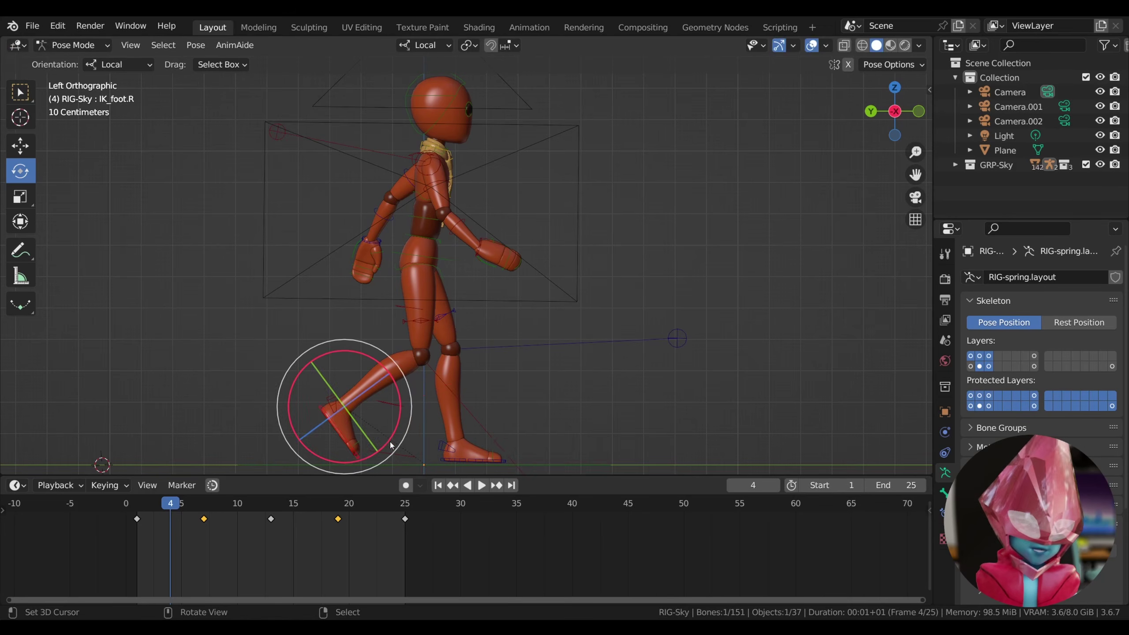
pyautogui.moveTo(392, 438); pyautogui.dragTo(336, 449)
pyautogui.click(21, 146)
pyautogui.moveTo(411, 406); pyautogui.dragTo(403, 405)
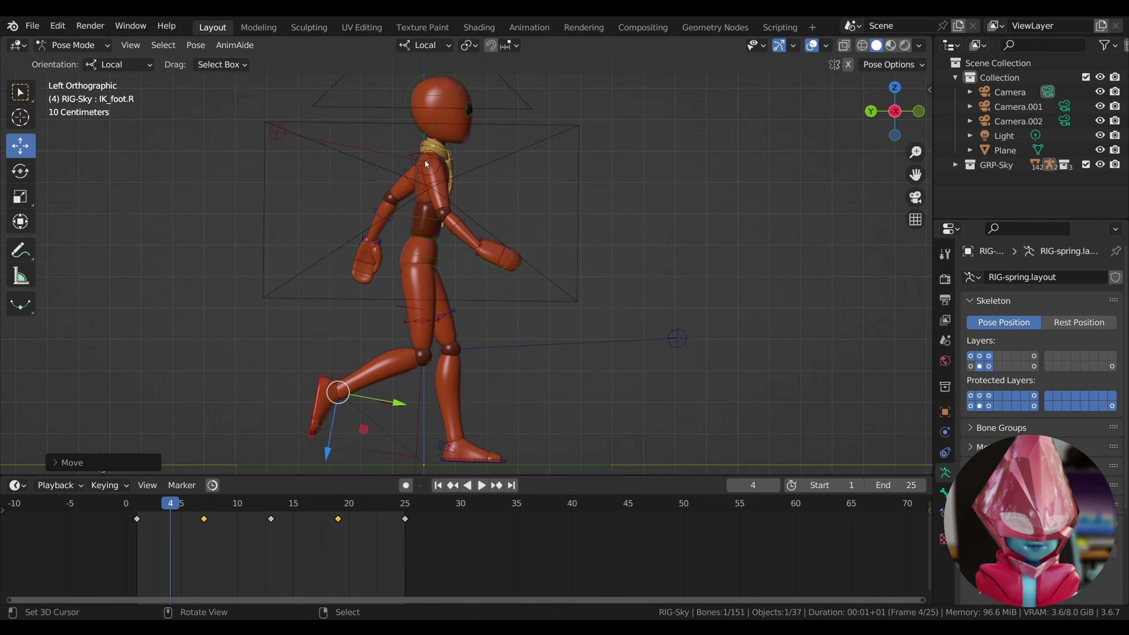
# Rotate the right forearm and hand slightly upward for the frame 4 pose
pyautogui.click(440, 187)
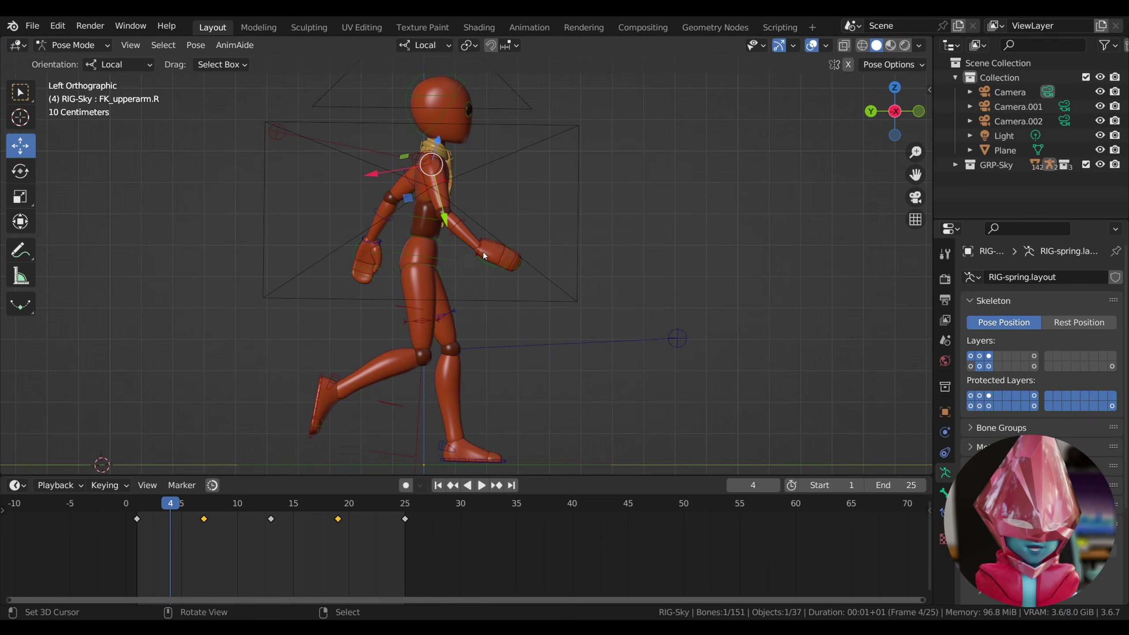
pyautogui.click(452, 217)
pyautogui.click(465, 228)
pyautogui.click(20, 170)
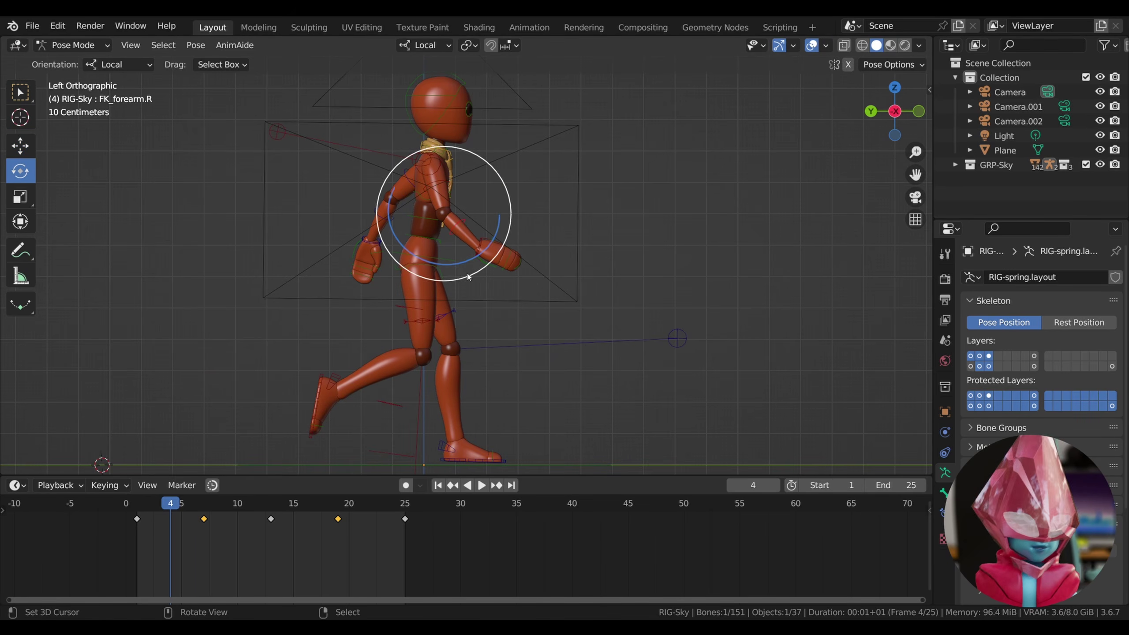
pyautogui.moveTo(456, 272); pyautogui.dragTo(456, 266)
pyautogui.click(485, 247)
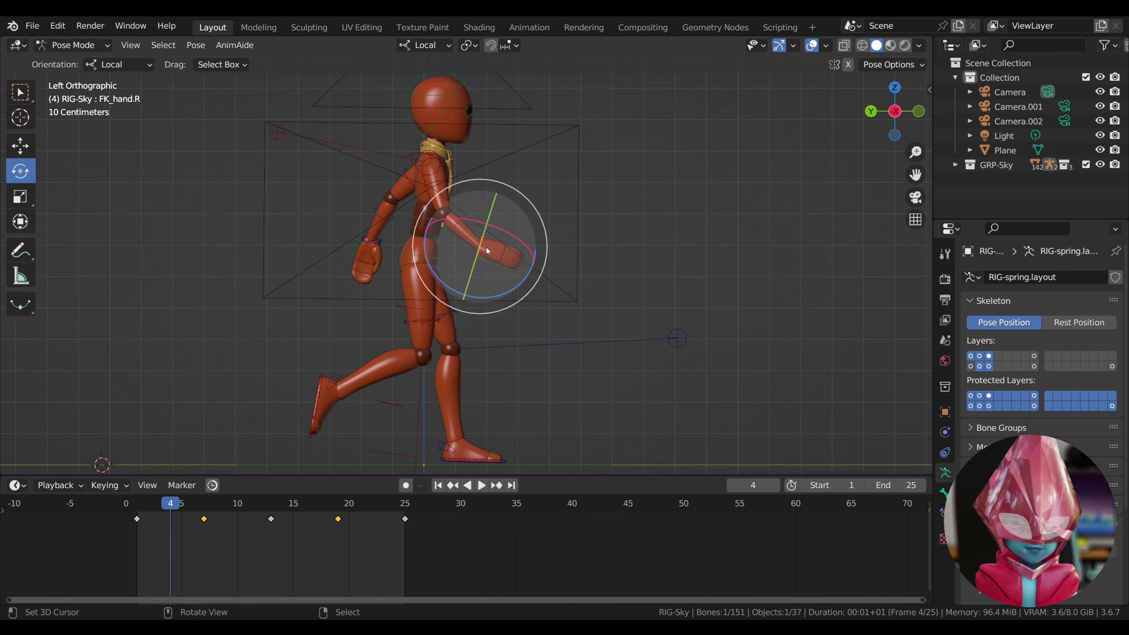
pyautogui.moveTo(498, 310); pyautogui.dragTo(509, 304)
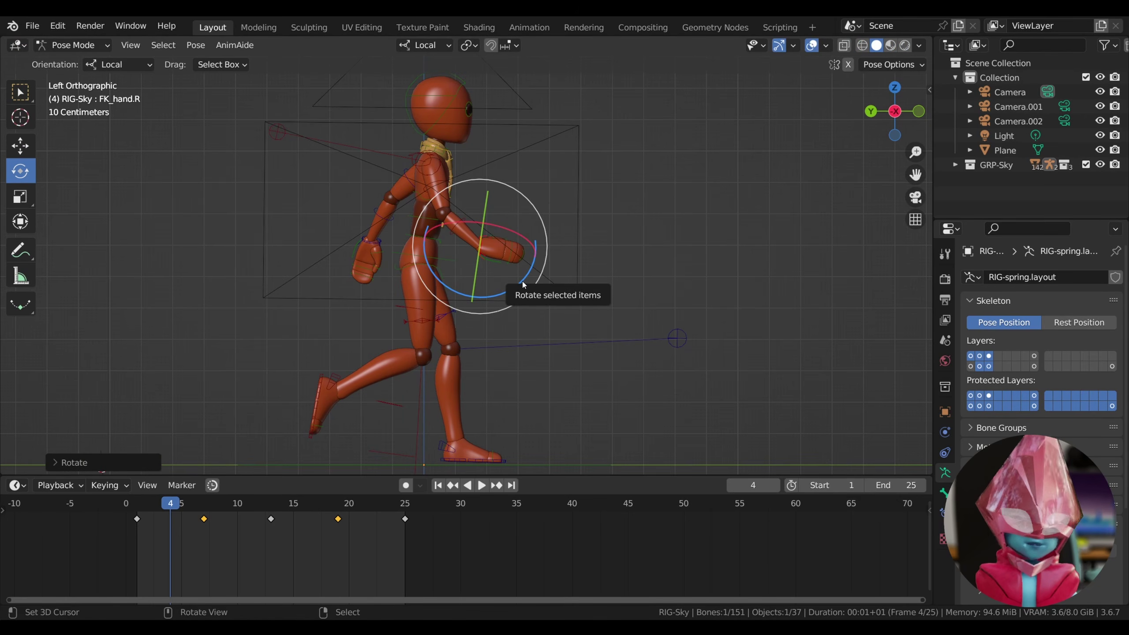
# Rotate the left forearm further backward and select the left hand control at frame 4
pyautogui.rightClick(389, 220)
pyautogui.moveTo(431, 248); pyautogui.dragTo(400, 288)
pyautogui.rightClick(374, 243)
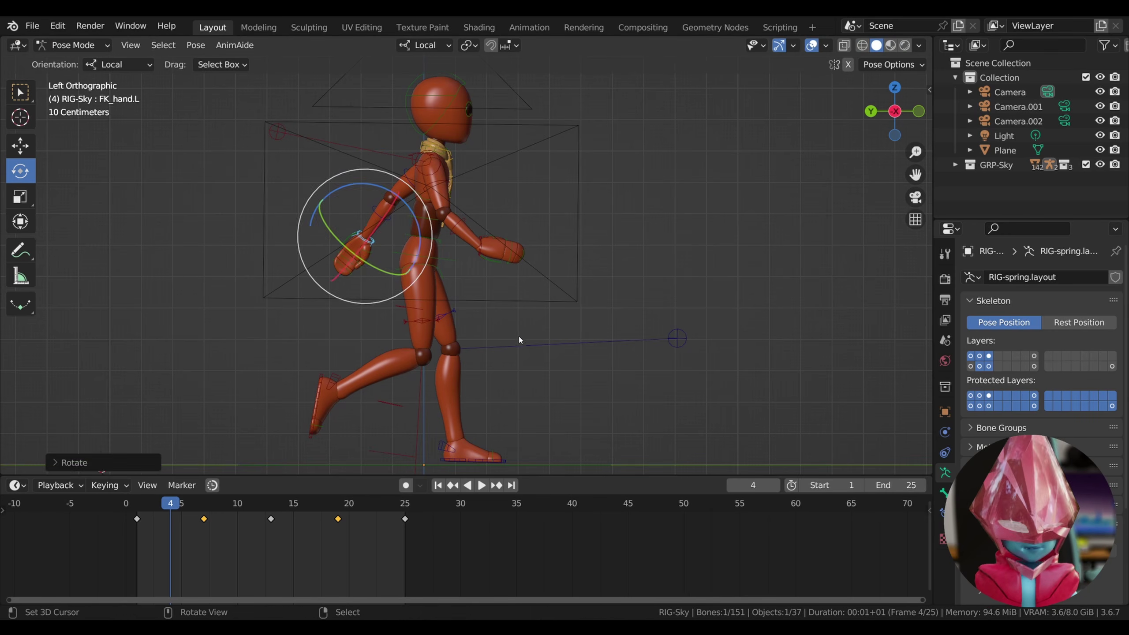
pyautogui.press('a')
pyautogui.press('i')
pyautogui.click(528, 295)
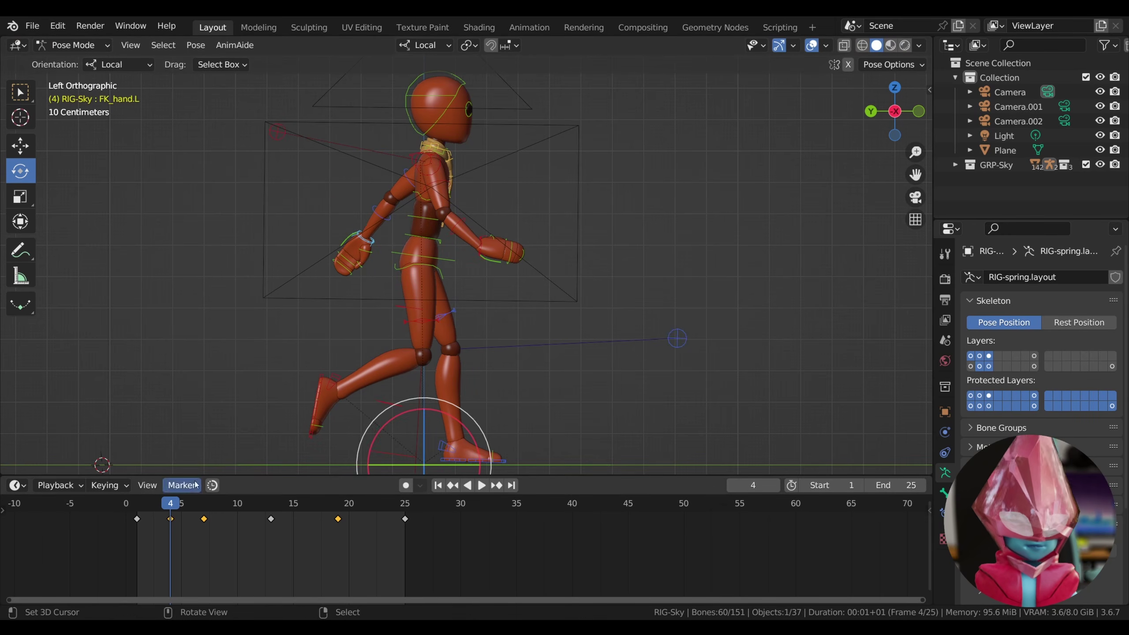
pyautogui.hotkey('shift', 'Left')
pyautogui.moveTo(146, 506); pyautogui.dragTo(172, 505)
pyautogui.hotkey('alt', 'a')
pyautogui.click(451, 262)
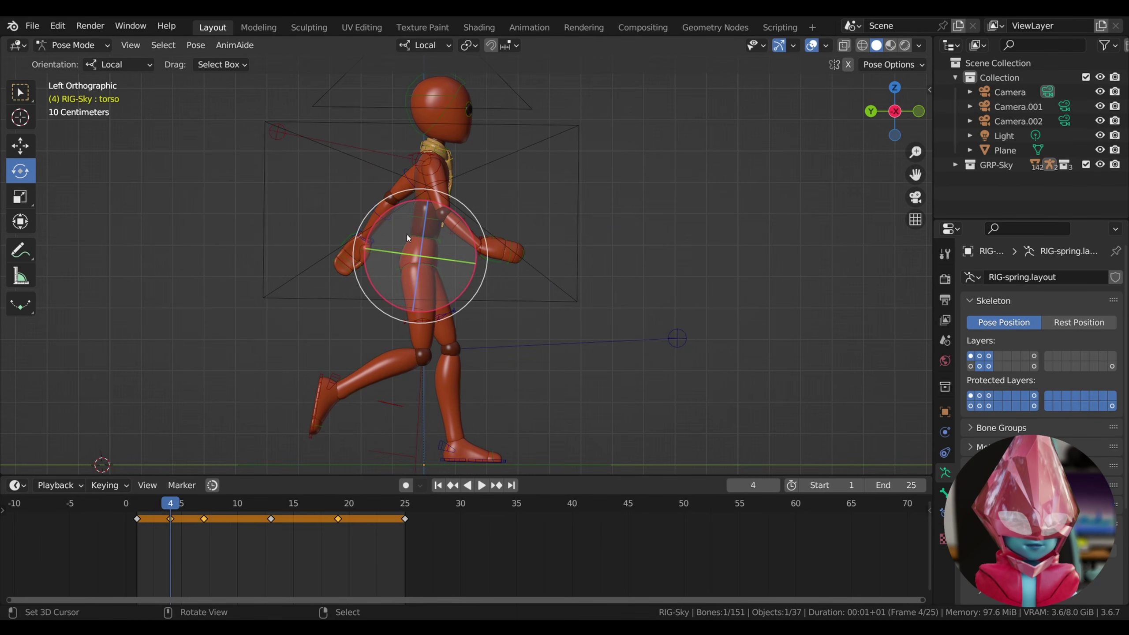
pyautogui.hotkey('ctrl', 'z')
pyautogui.hotkey('ctrl', 'z')
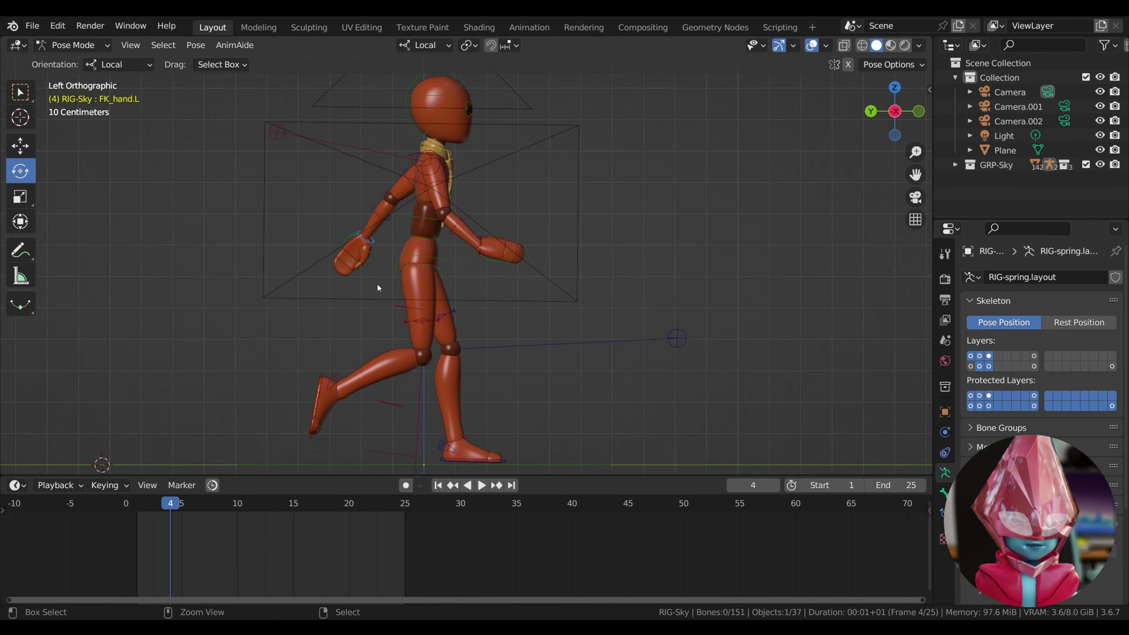
# Lower the torso control slightly along its local axis at frame 4 so the front knee bends
pyautogui.hotkey('alt', 'a')
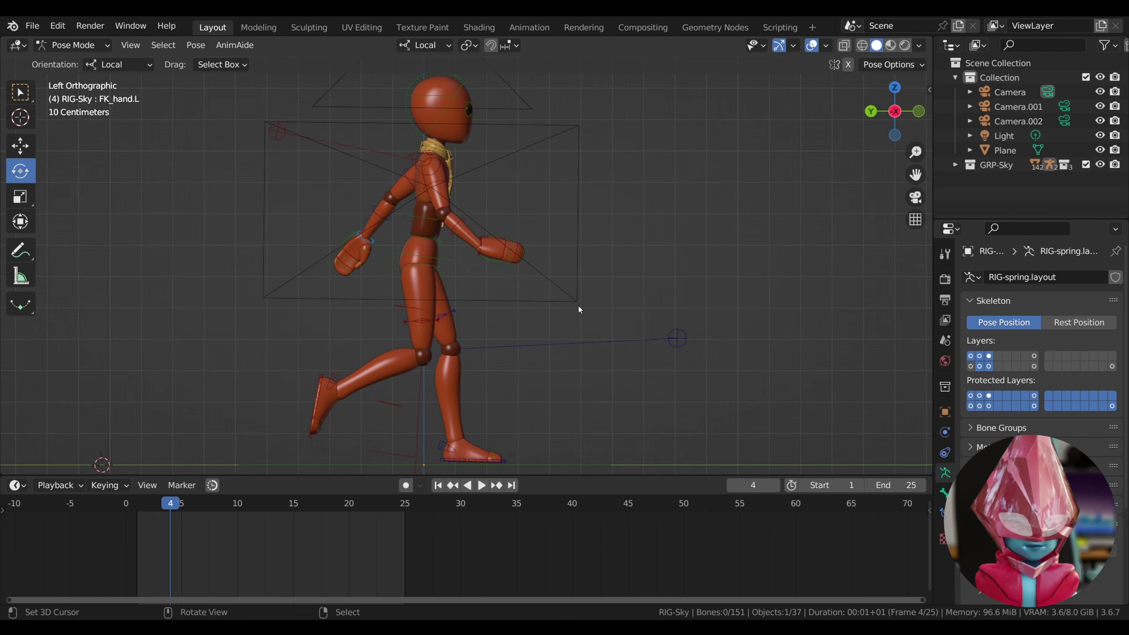
pyautogui.click(456, 263)
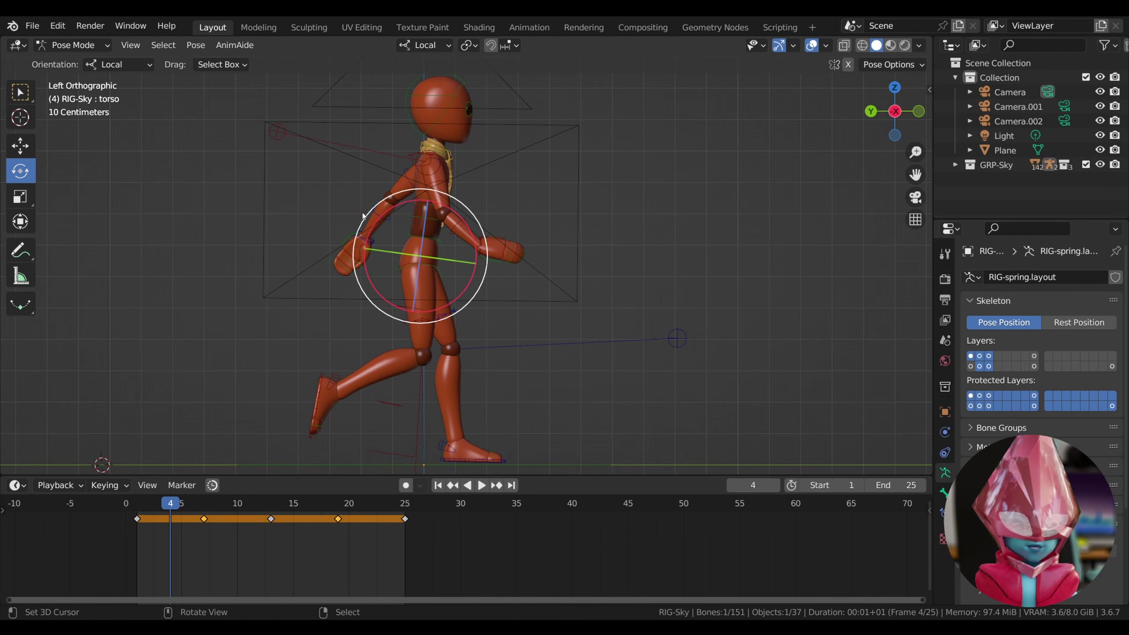
pyautogui.click(19, 149)
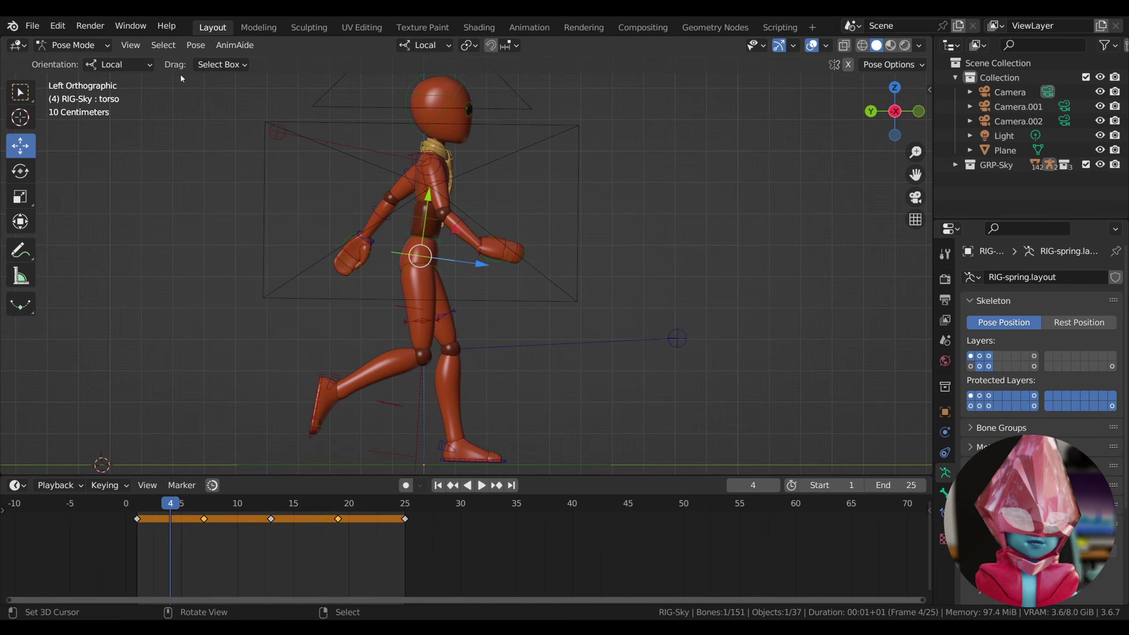
pyautogui.moveTo(428, 207); pyautogui.dragTo(427, 221)
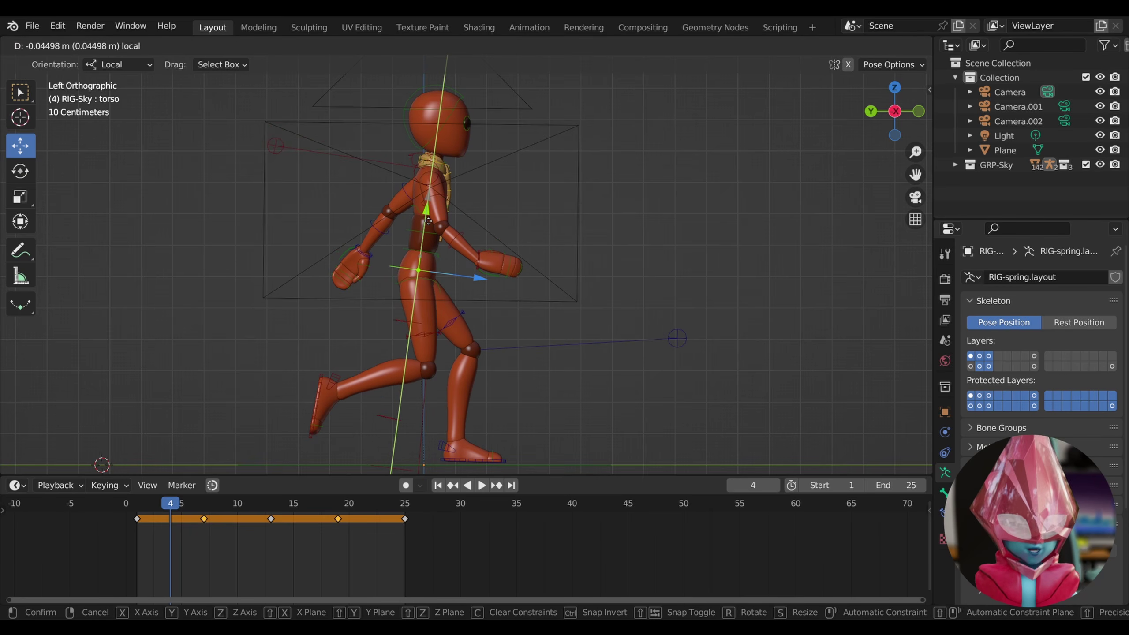
pyautogui.moveTo(427, 220); pyautogui.dragTo(425, 207)
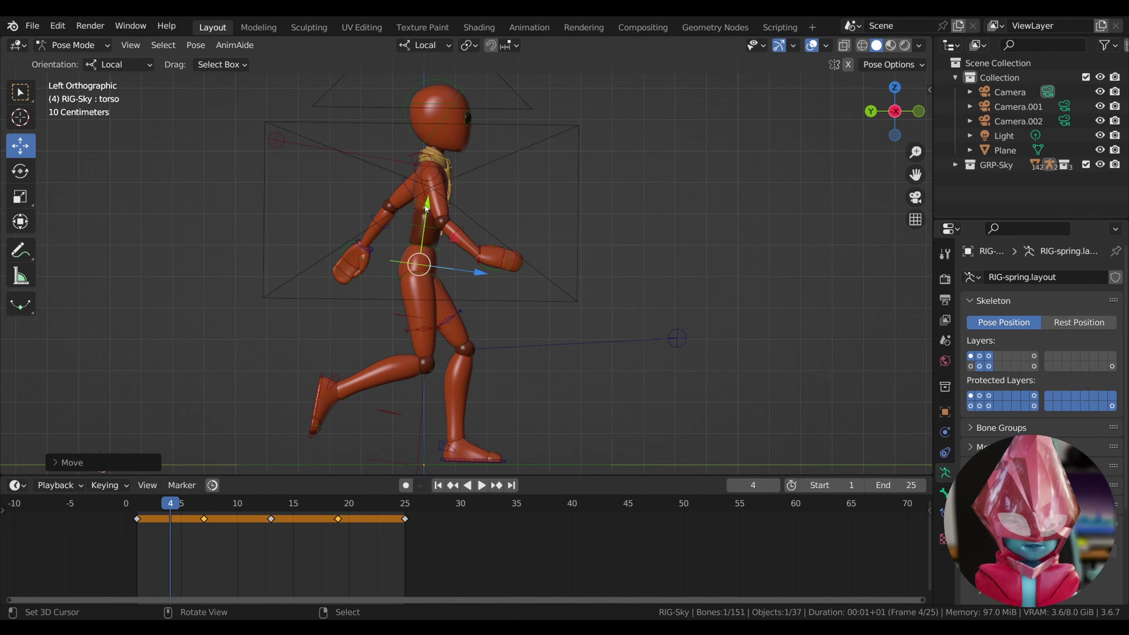
# Select all bones and insert Location, Rotation & Scale keyframes for the lowered pose at frame 4
pyautogui.press('a')
pyautogui.press('i')
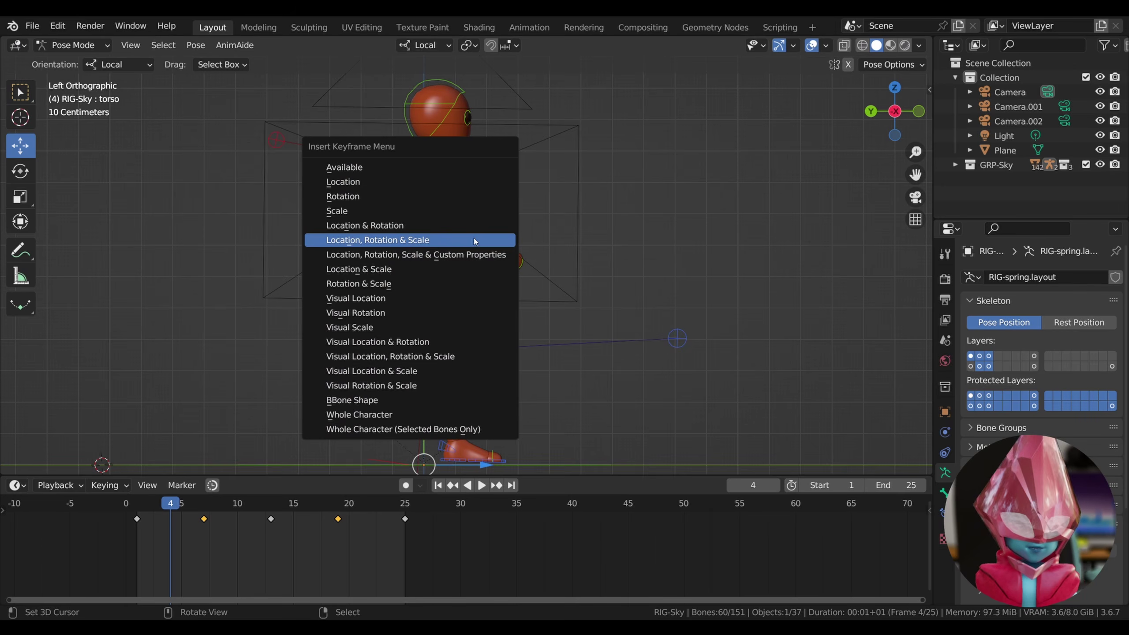
pyautogui.click(474, 238)
# Go to frame 10, rotate the left foot IK control flat and move it down to the floor
pyautogui.press('space')
pyautogui.moveTo(159, 515); pyautogui.dragTo(236, 519)
pyautogui.press('space')
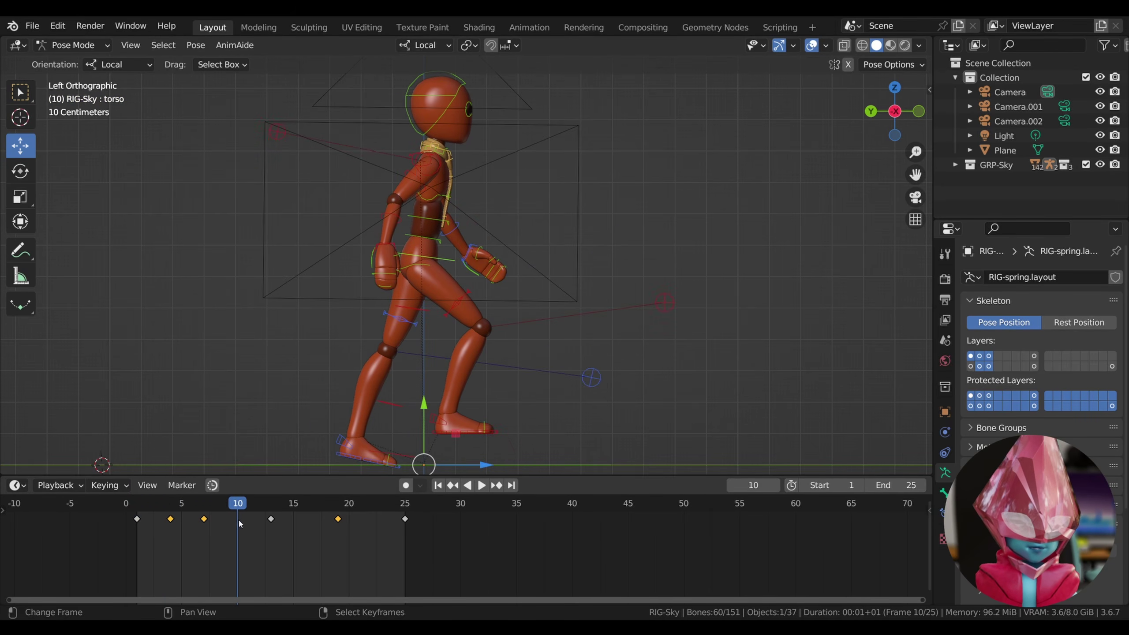
pyautogui.click(364, 462)
pyautogui.click(20, 170)
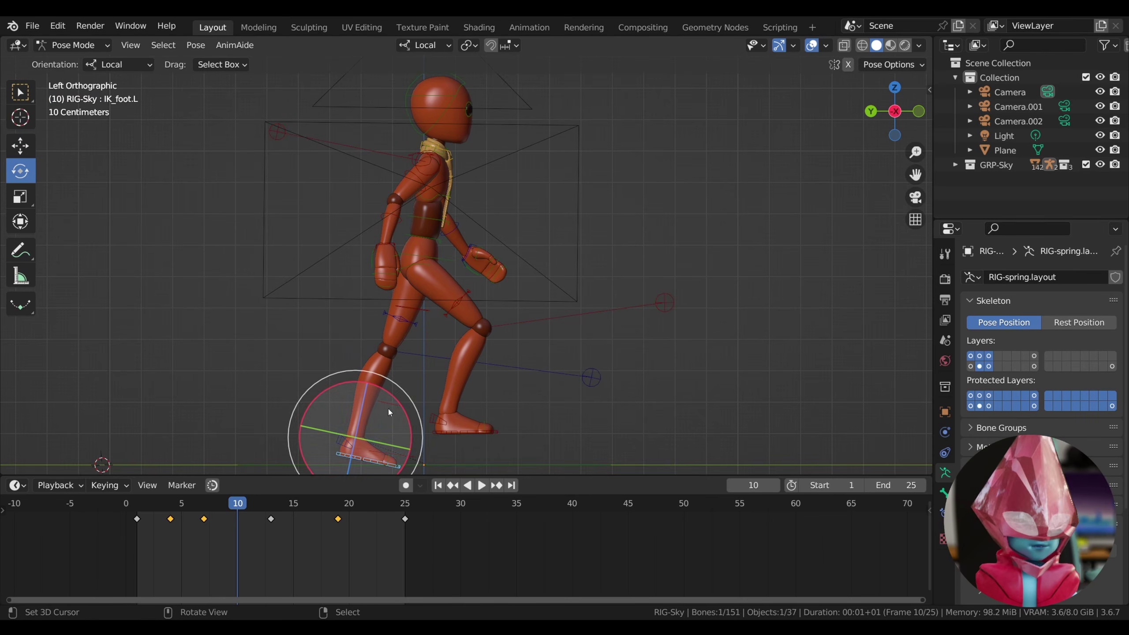
pyautogui.moveTo(421, 427); pyautogui.dragTo(412, 415)
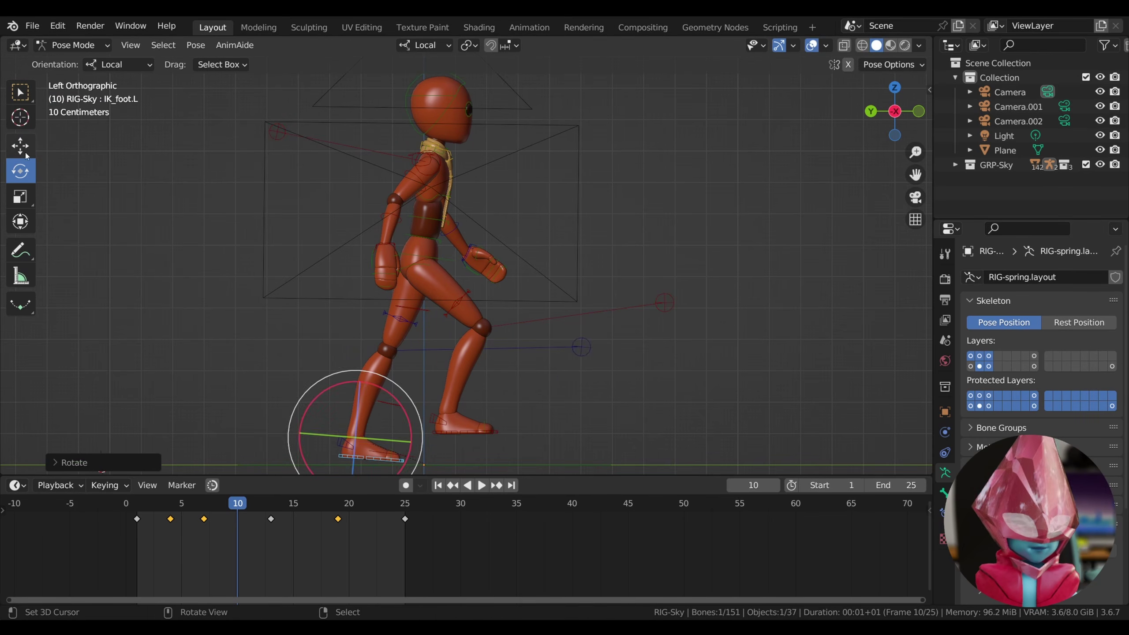
pyautogui.click(21, 149)
pyautogui.press('g')
pyautogui.click(505, 443)
# Rotate the right foot IK control toe-down and lift it up and back at frame 10
pyautogui.click(489, 431)
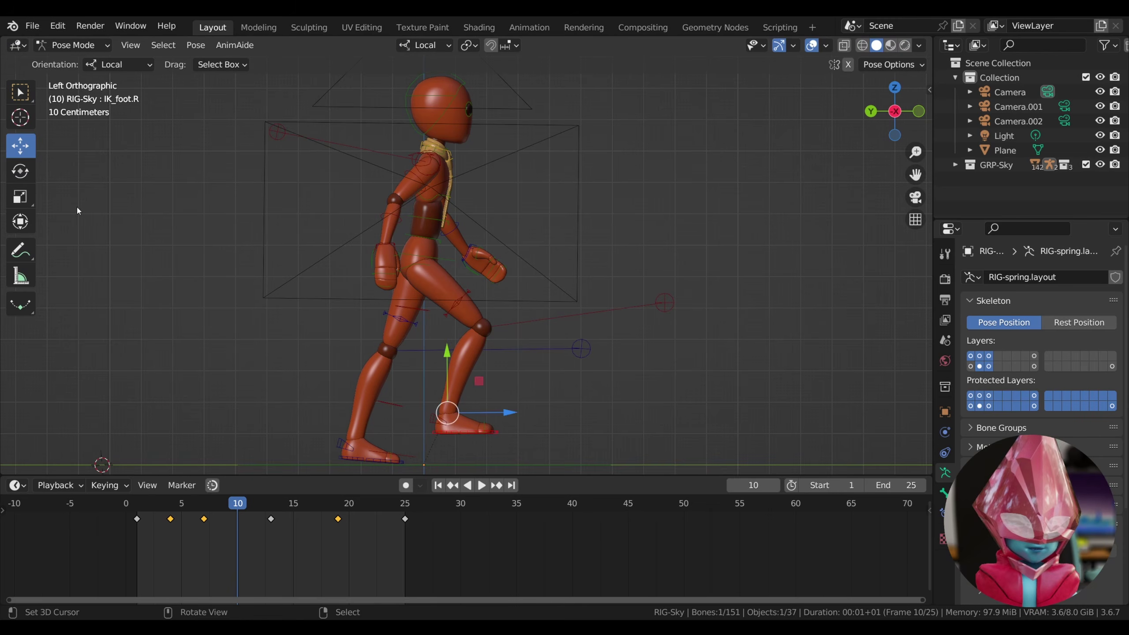
pyautogui.click(20, 170)
pyautogui.moveTo(511, 435); pyautogui.dragTo(462, 431)
pyautogui.click(20, 145)
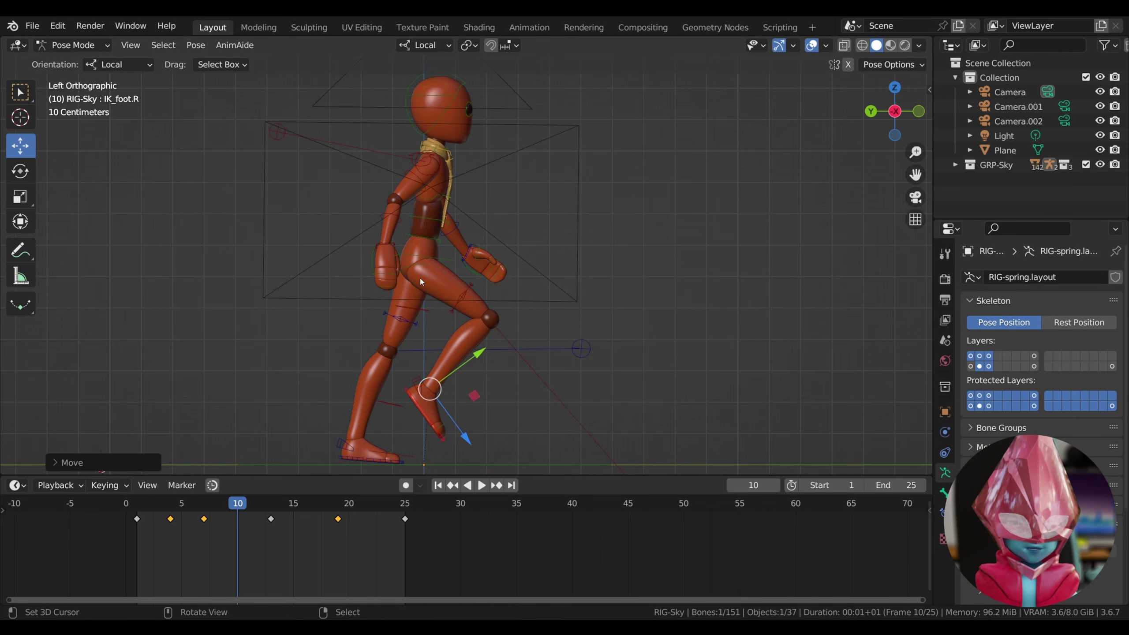
# Raise the torso control slightly at frame 10
pyautogui.click(453, 261)
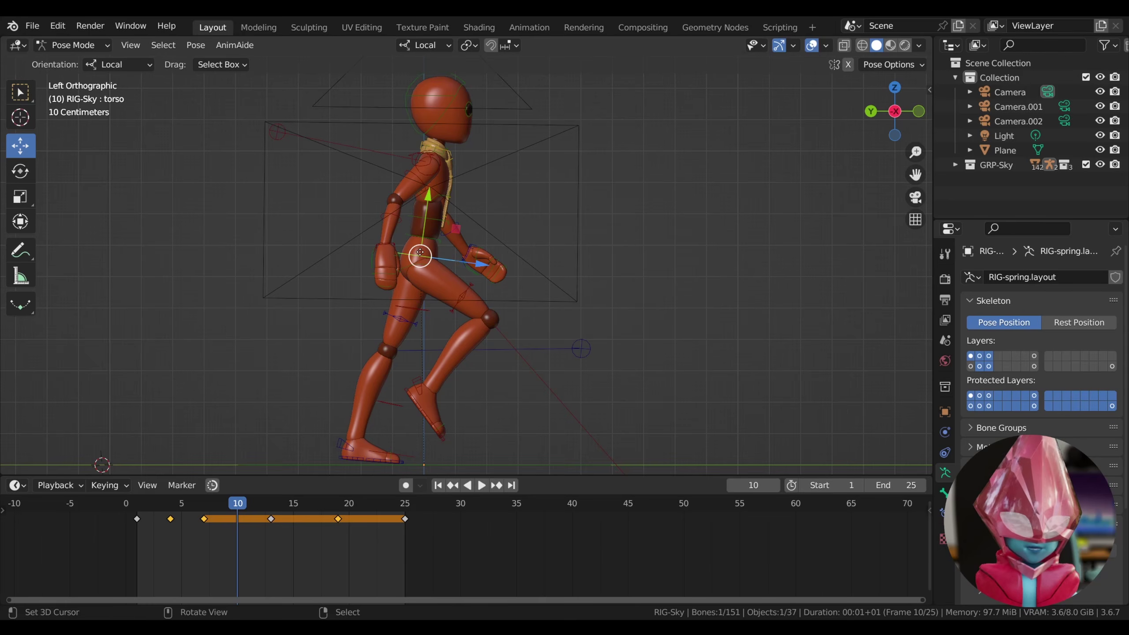
pyautogui.moveTo(420, 253); pyautogui.dragTo(418, 249)
pyautogui.click(421, 185)
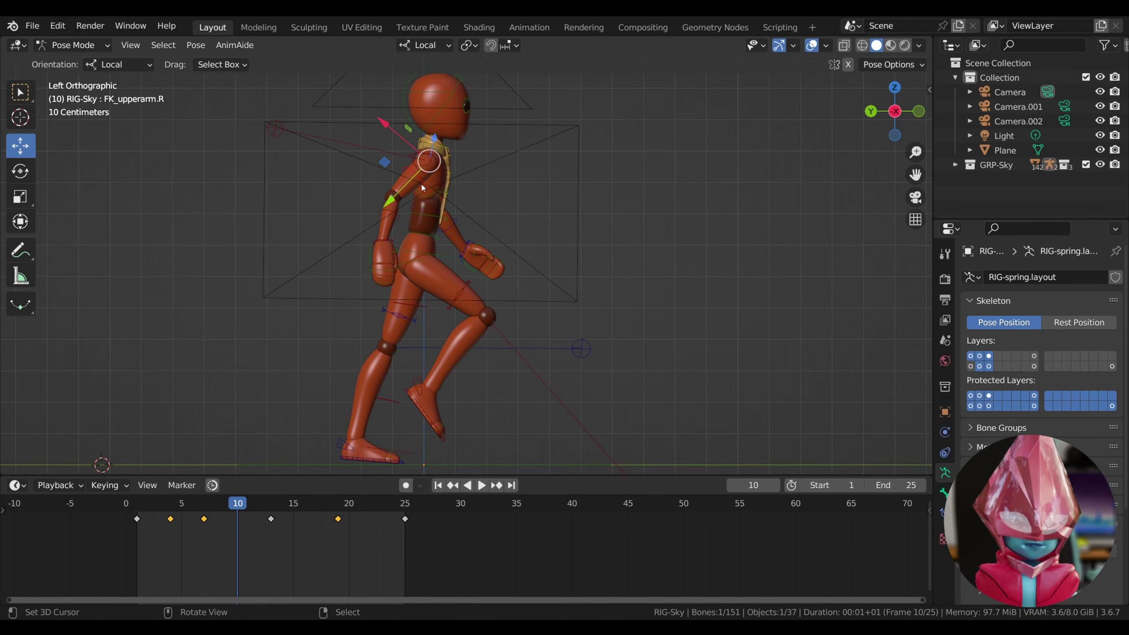
pyautogui.click(444, 118)
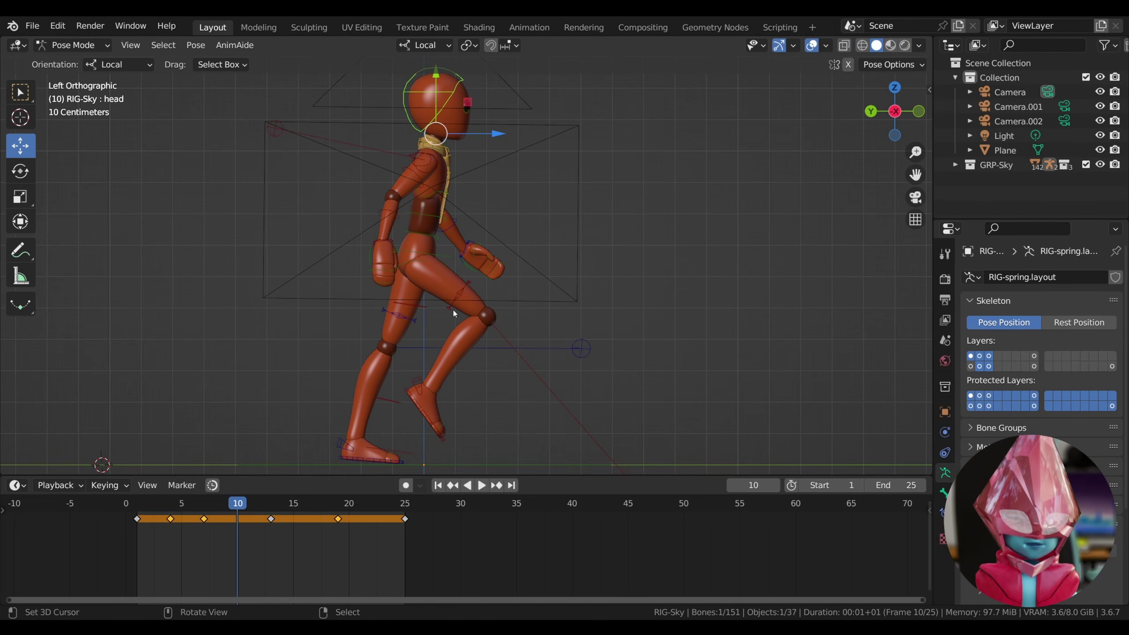
# Rotate the right forearm slightly forward and tilt the left hand downward at frame 10
pyautogui.click(409, 198)
pyautogui.click(20, 171)
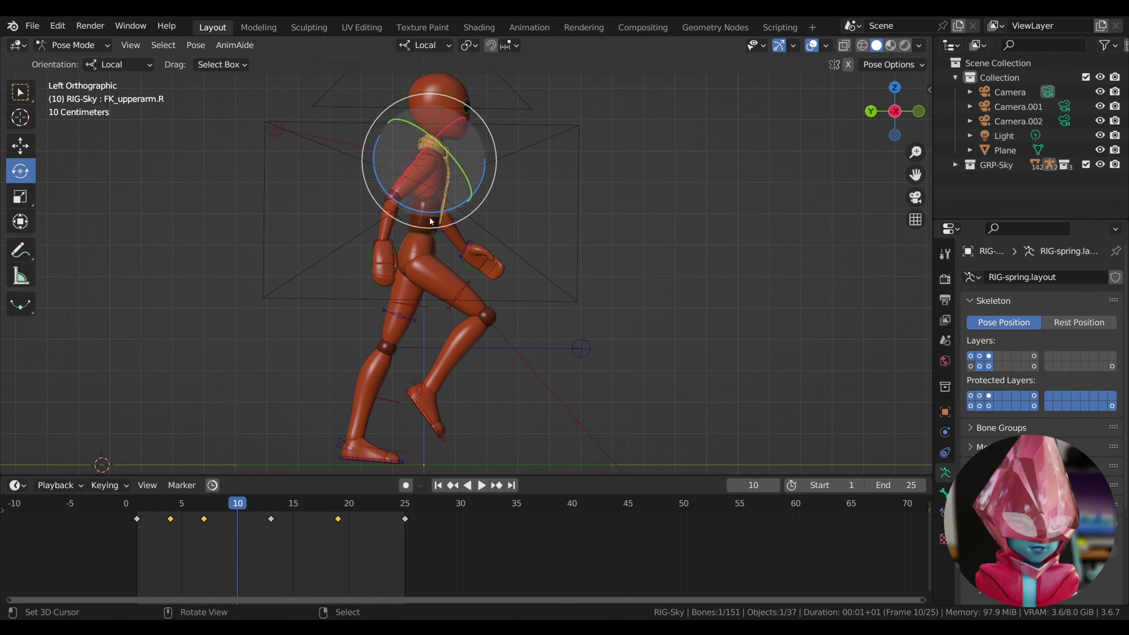
pyautogui.click(381, 236)
pyautogui.moveTo(406, 244); pyautogui.dragTo(411, 247)
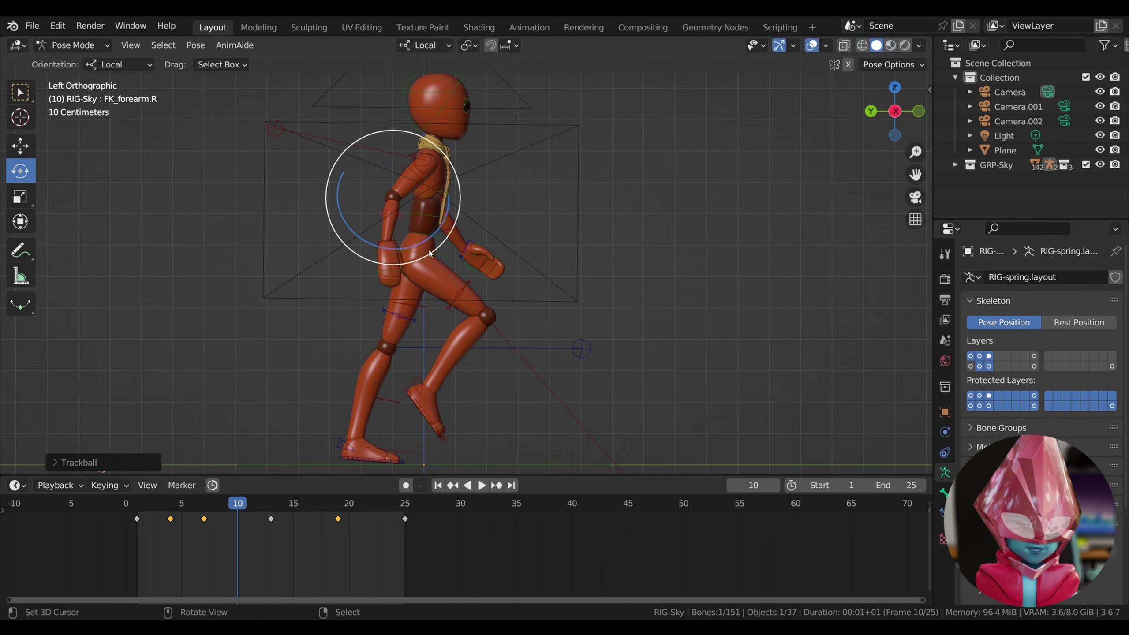
pyautogui.click(466, 246)
pyautogui.moveTo(478, 263); pyautogui.dragTo(494, 311)
pyautogui.rightClick(460, 258)
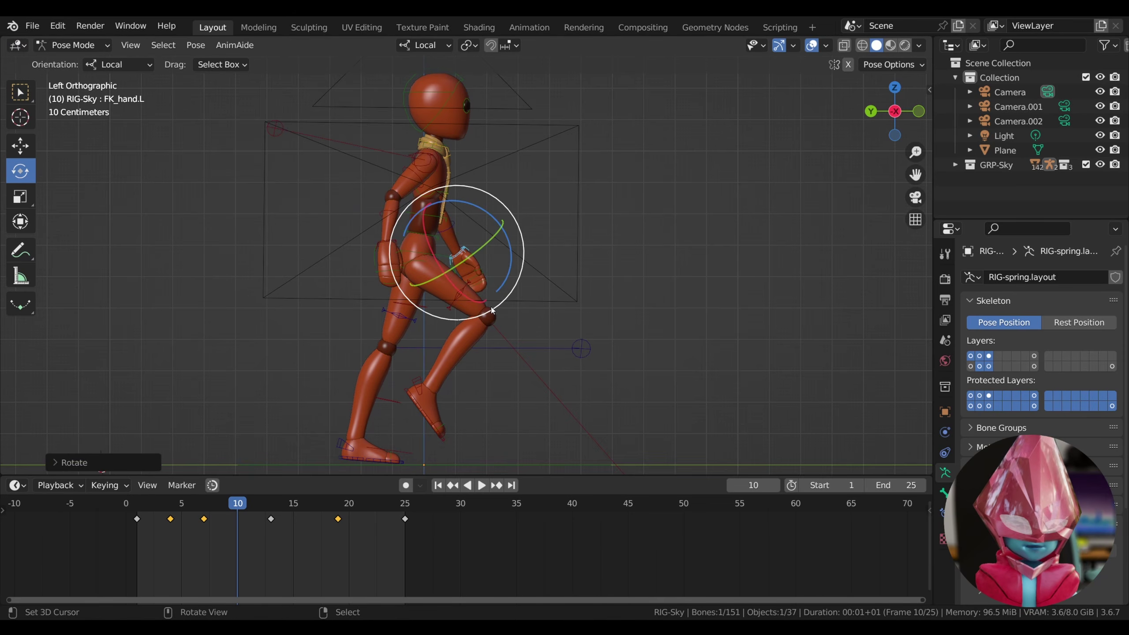
# Insert Location, Rotation & Scale keyframes for all bones at frame 10 and play back the walk
pyautogui.press('a')
pyautogui.press('i')
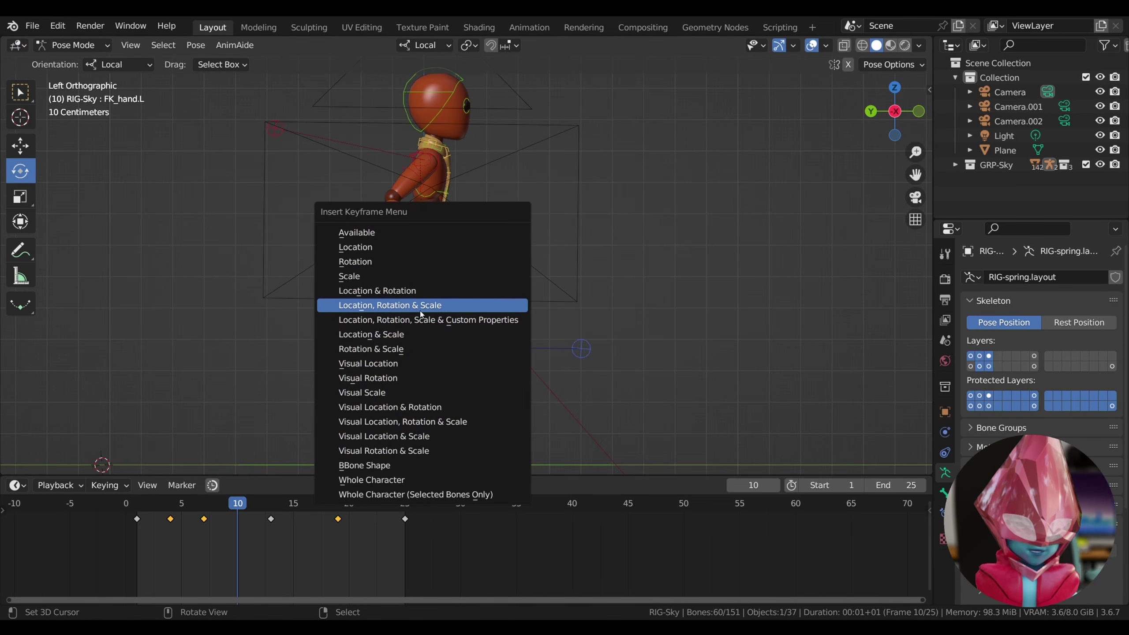
pyautogui.click(420, 314)
pyautogui.press('space')
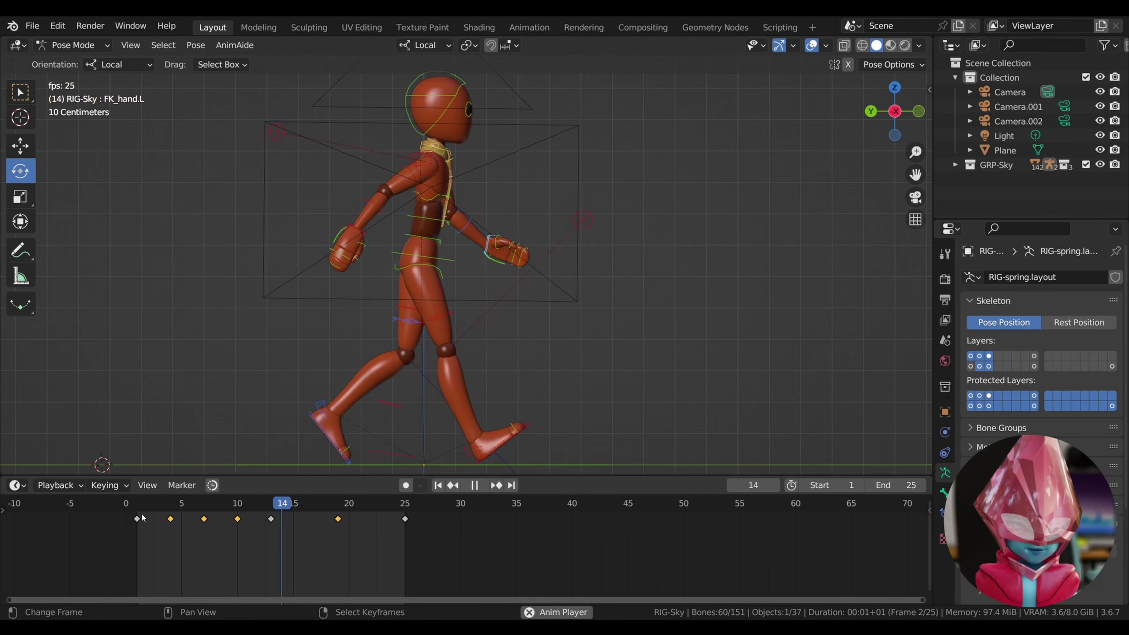
pyautogui.click(475, 485)
# Return to frame 10, raise the torso control a little more and key all bones again
pyautogui.moveTo(204, 518); pyautogui.dragTo(237, 517)
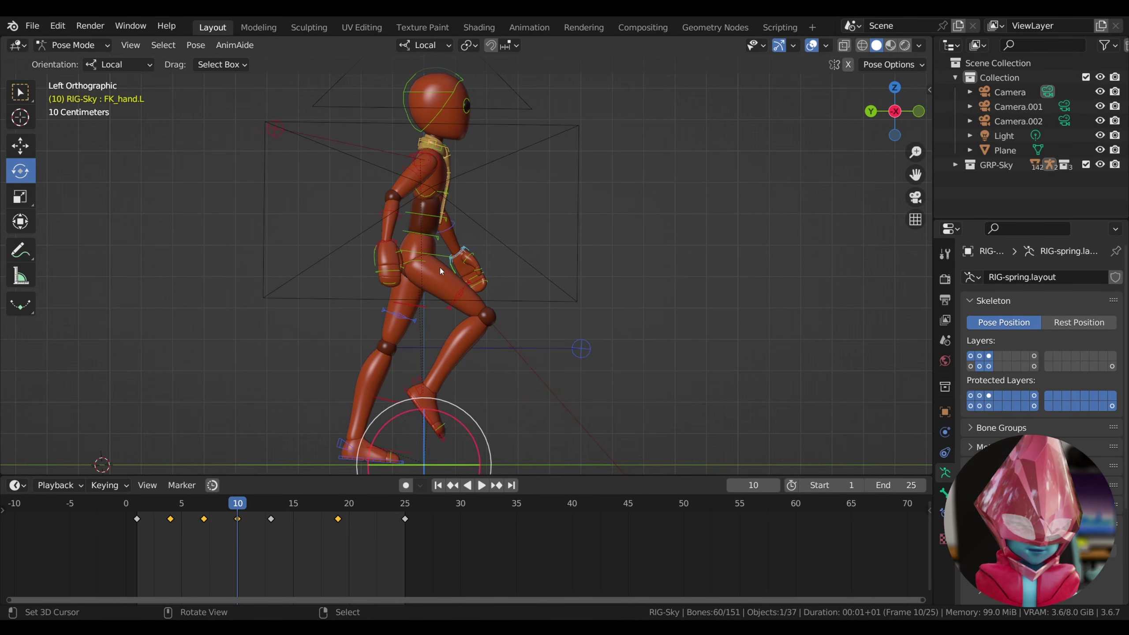
pyautogui.rightClick(449, 259)
pyautogui.click(22, 146)
pyautogui.moveTo(457, 255); pyautogui.dragTo(421, 253)
pyautogui.press('a')
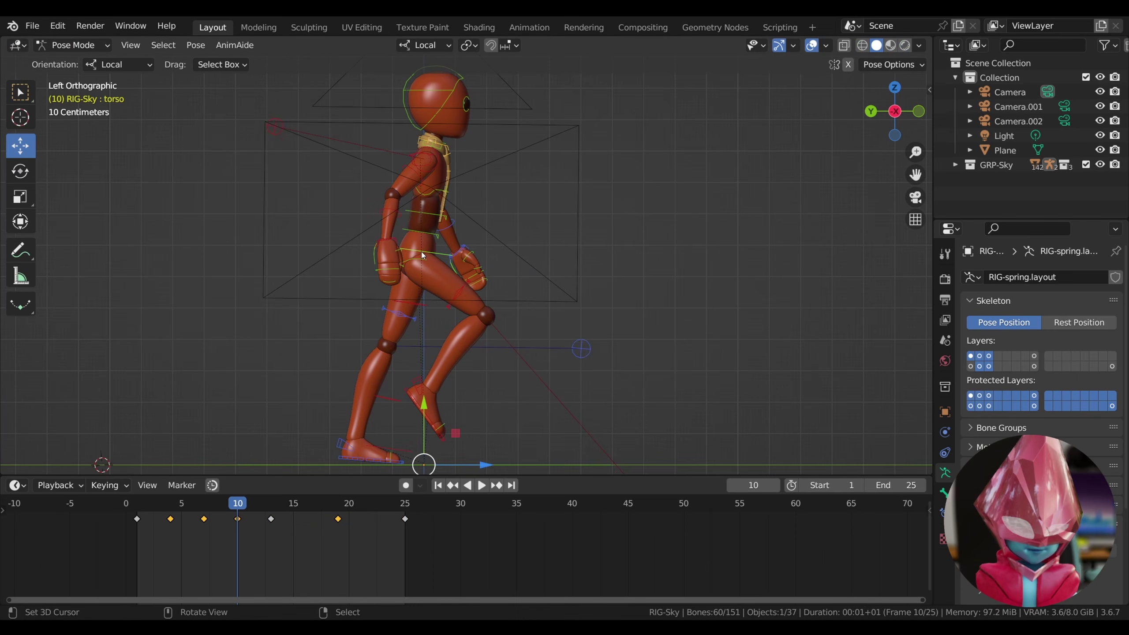
pyautogui.press('i')
pyautogui.click(421, 251)
# Scrub between the poses back to frame 4 and play the walk to check the down and up motion
pyautogui.moveTo(225, 519); pyautogui.dragTo(263, 525)
pyautogui.click(270, 524)
pyautogui.click(172, 523)
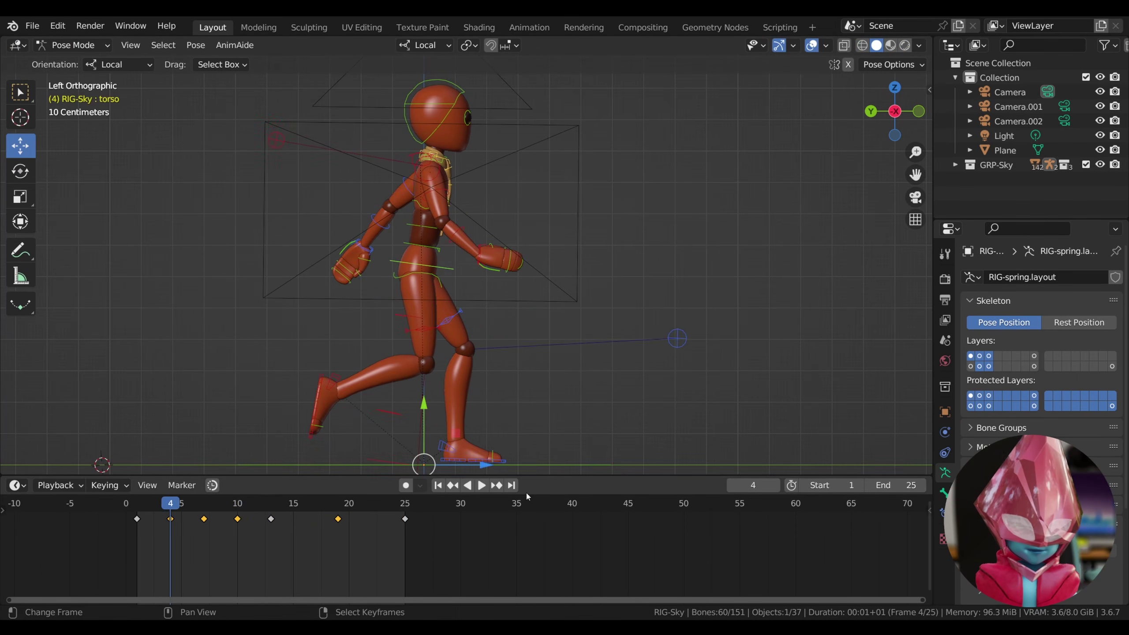
pyautogui.click(481, 485)
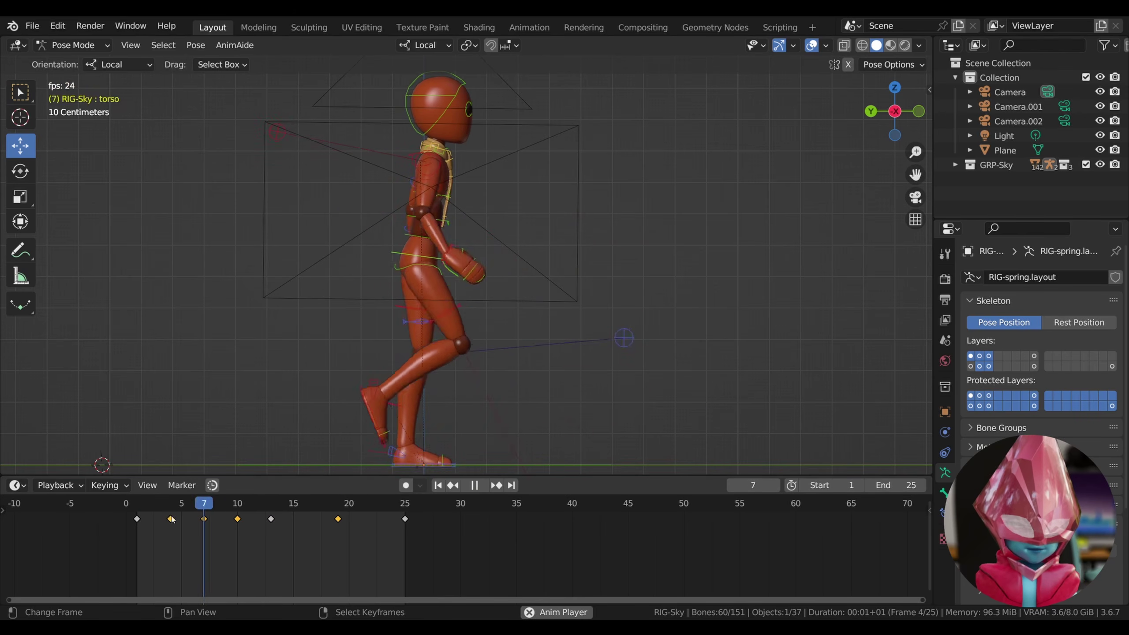
# Stop playback at frame 7, lower the torso control slightly in the passing pose and key all bones
pyautogui.click(474, 484)
pyautogui.click(420, 260)
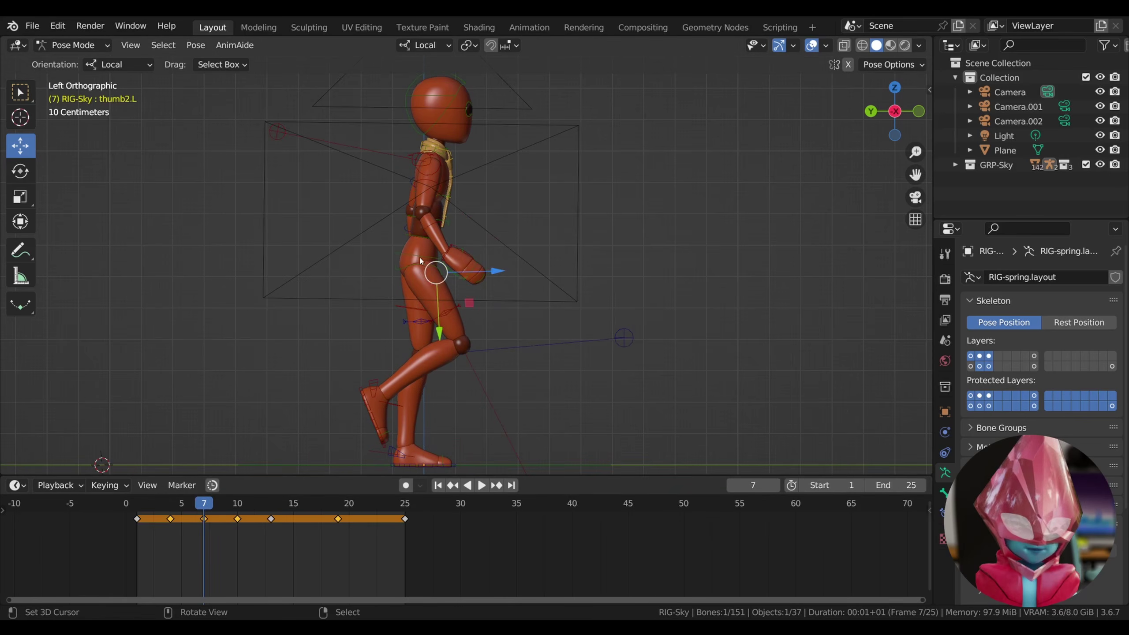
pyautogui.press('a')
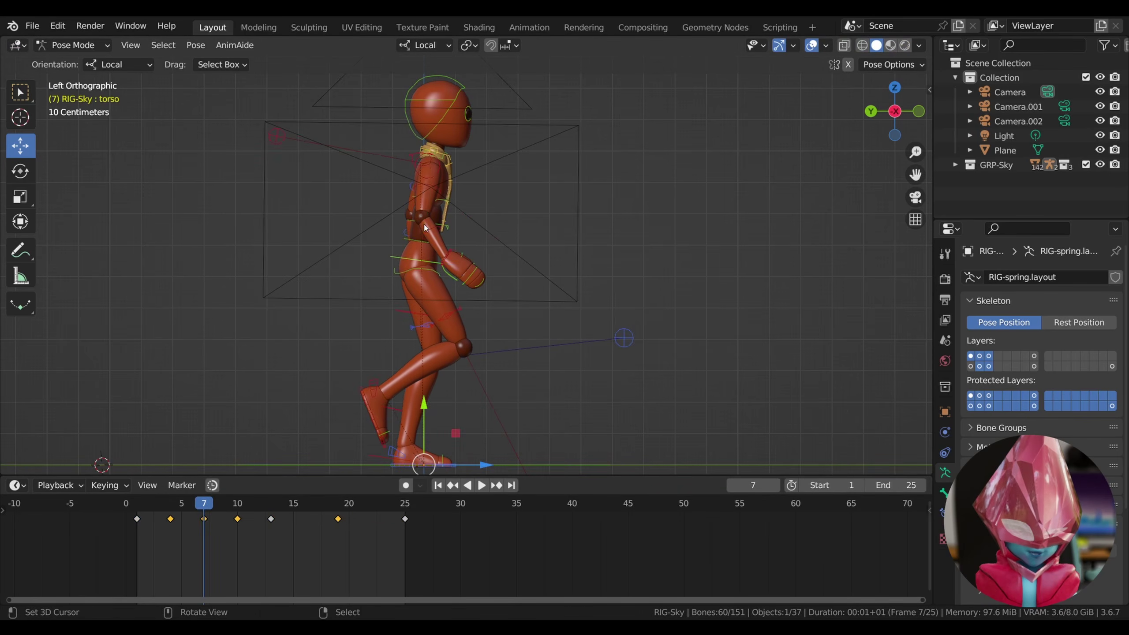
# Play and scrub the first half of the walk up to frame 13 to review the poses
pyautogui.moveTo(211, 507); pyautogui.dragTo(245, 510)
pyautogui.press('space')
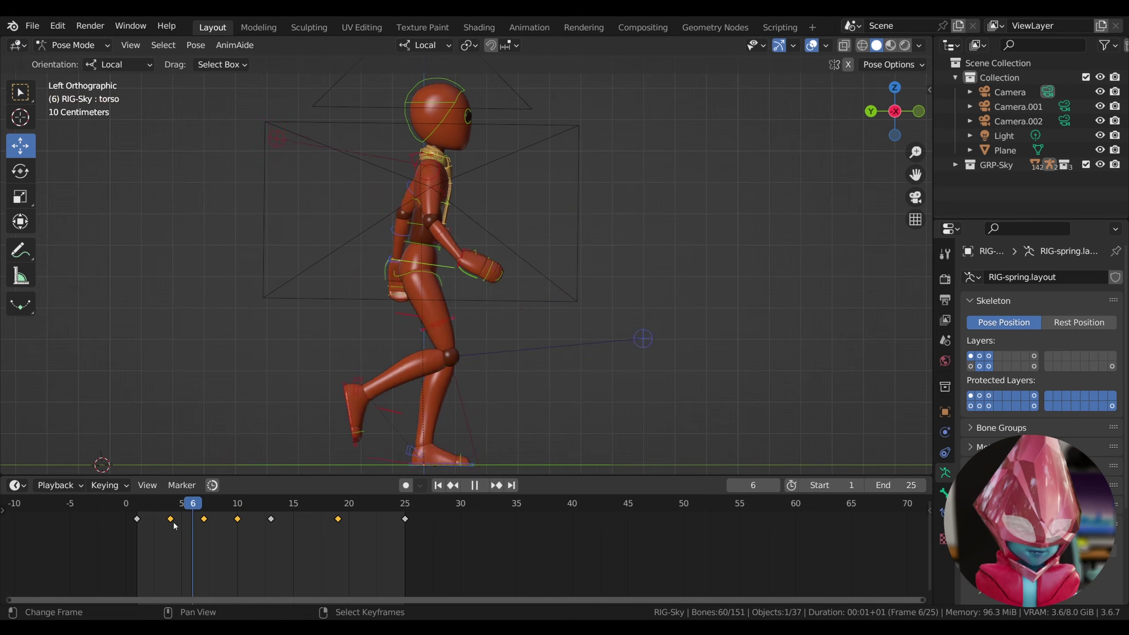
pyautogui.press('space')
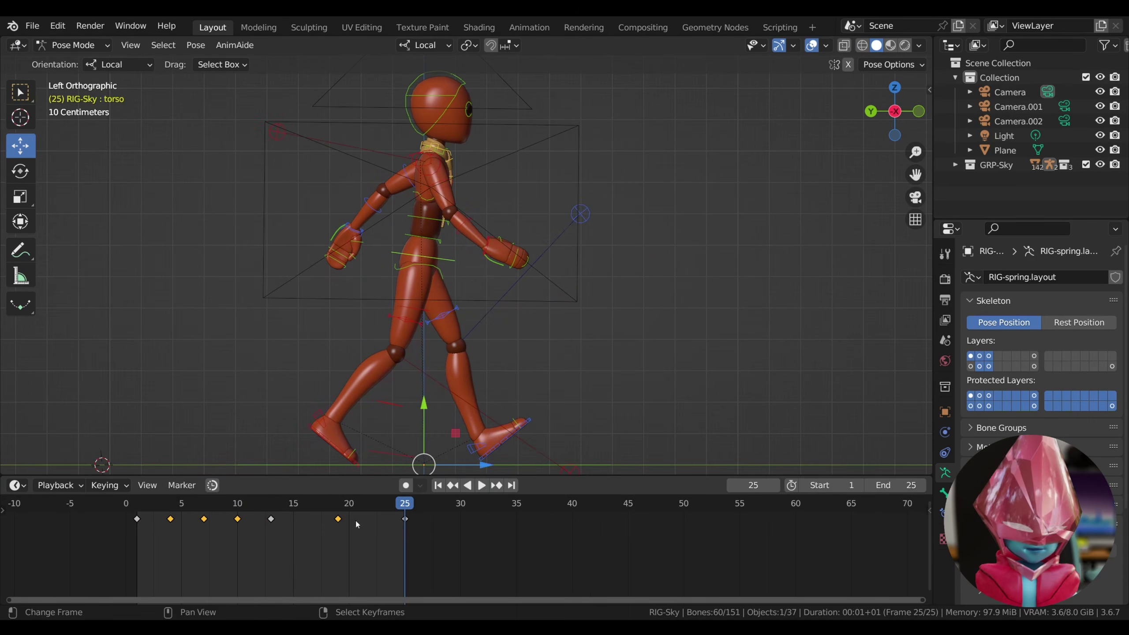
pyautogui.moveTo(140, 516); pyautogui.dragTo(273, 503)
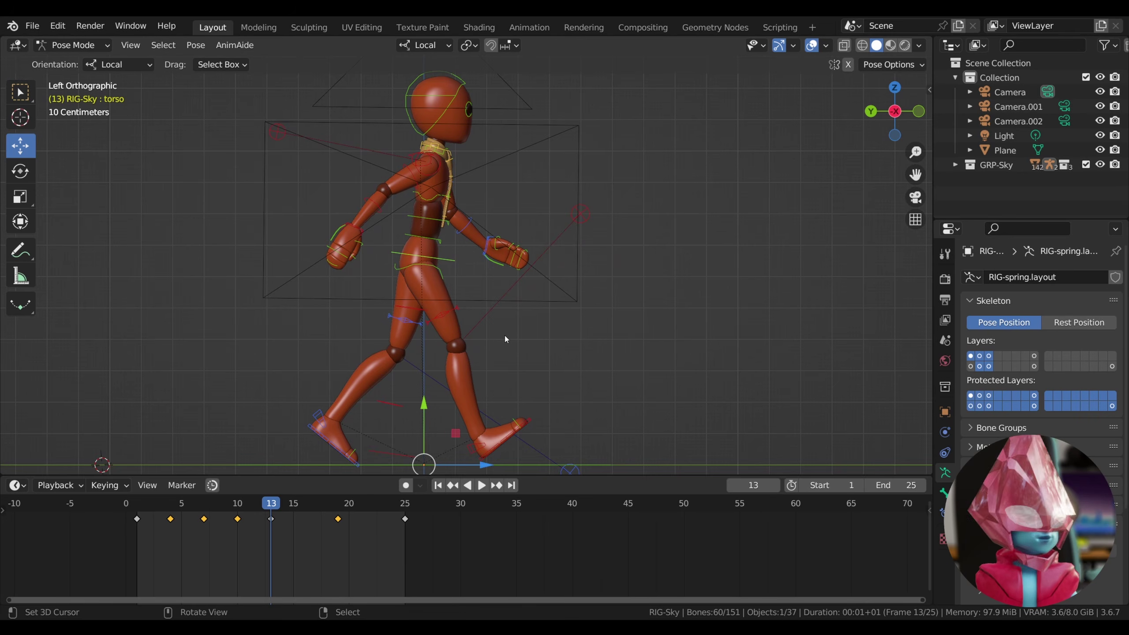
# Go to frame 16 and rotate the right foot IK control flat to the floor
pyautogui.moveTo(276, 535); pyautogui.dragTo(307, 511)
pyautogui.click(493, 444)
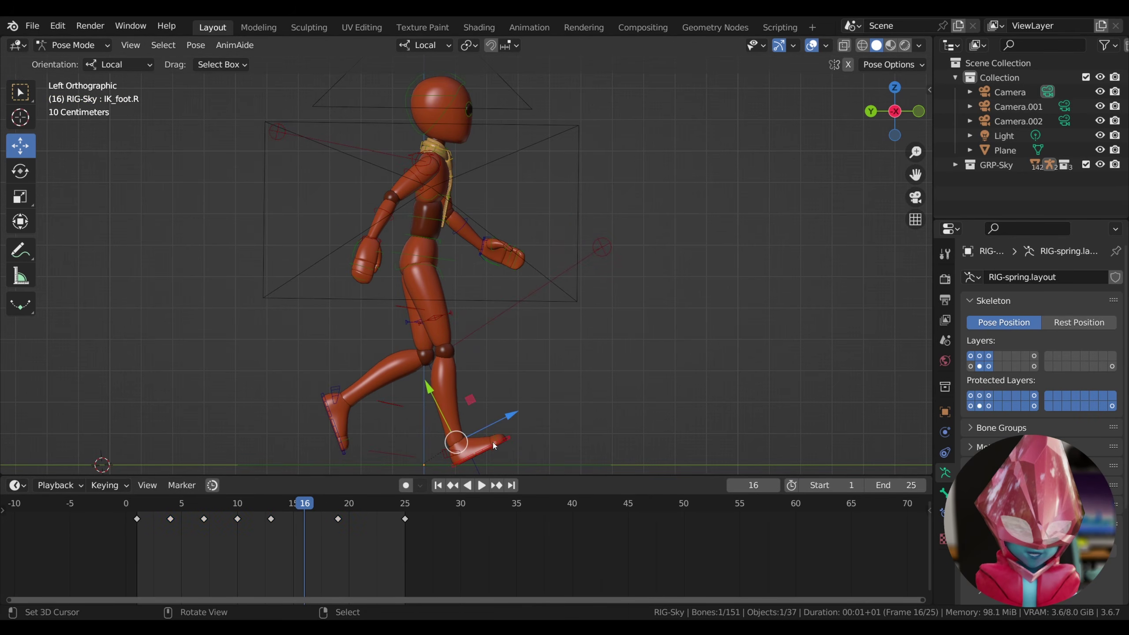
pyautogui.click(21, 172)
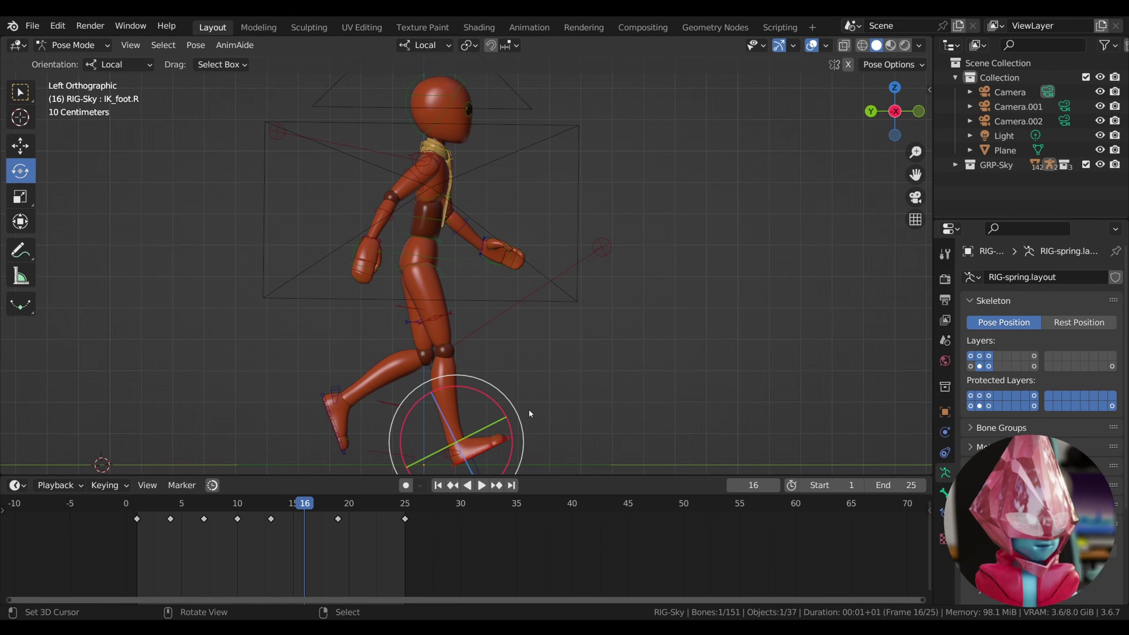
pyautogui.moveTo(519, 419); pyautogui.dragTo(522, 448)
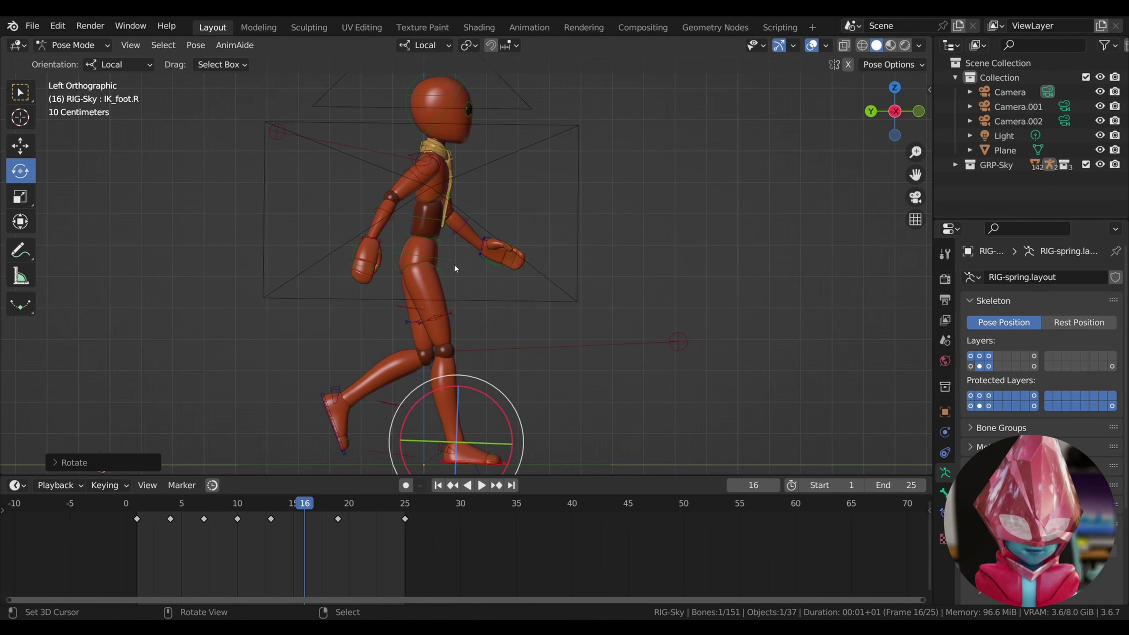
# Rotate the left foot IK control toe-down and lift it slightly at frame 16
pyautogui.click(346, 444)
pyautogui.moveTo(395, 450); pyautogui.dragTo(378, 462)
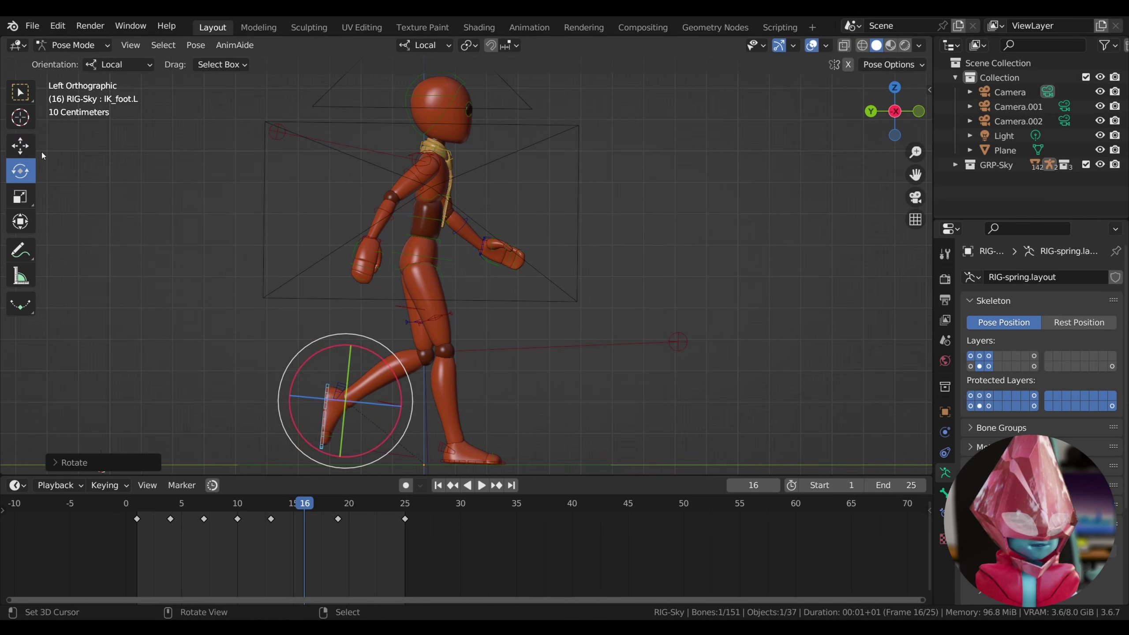
pyautogui.moveTo(352, 408); pyautogui.dragTo(354, 396)
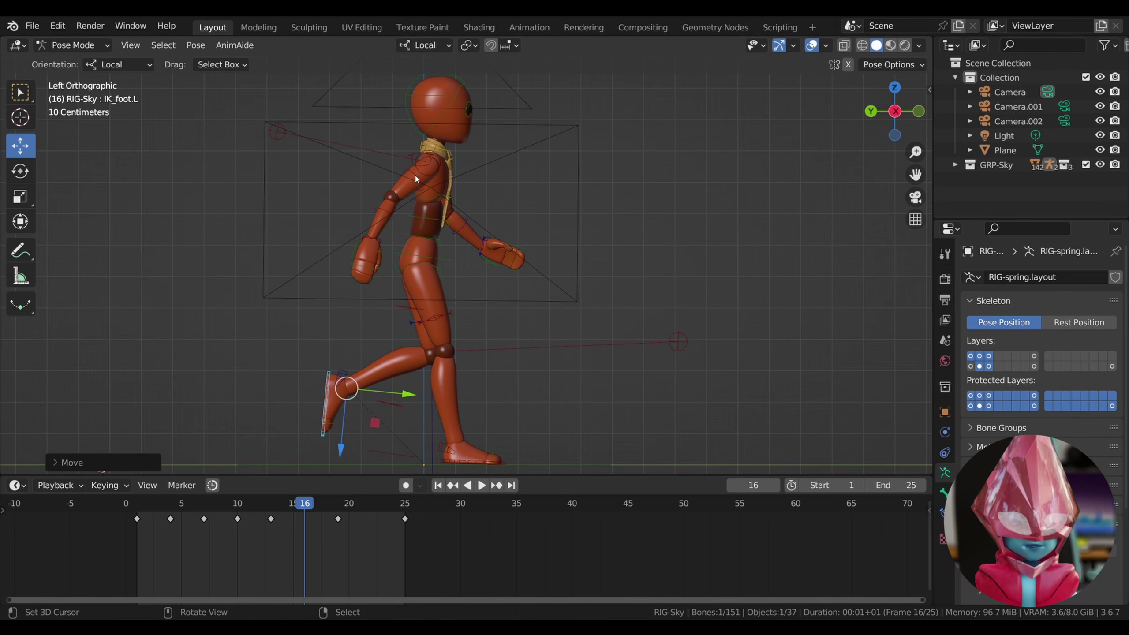
# Swing the right arm farther back and rotate the left forearm and hand slightly upward at frame 16
pyautogui.click(20, 171)
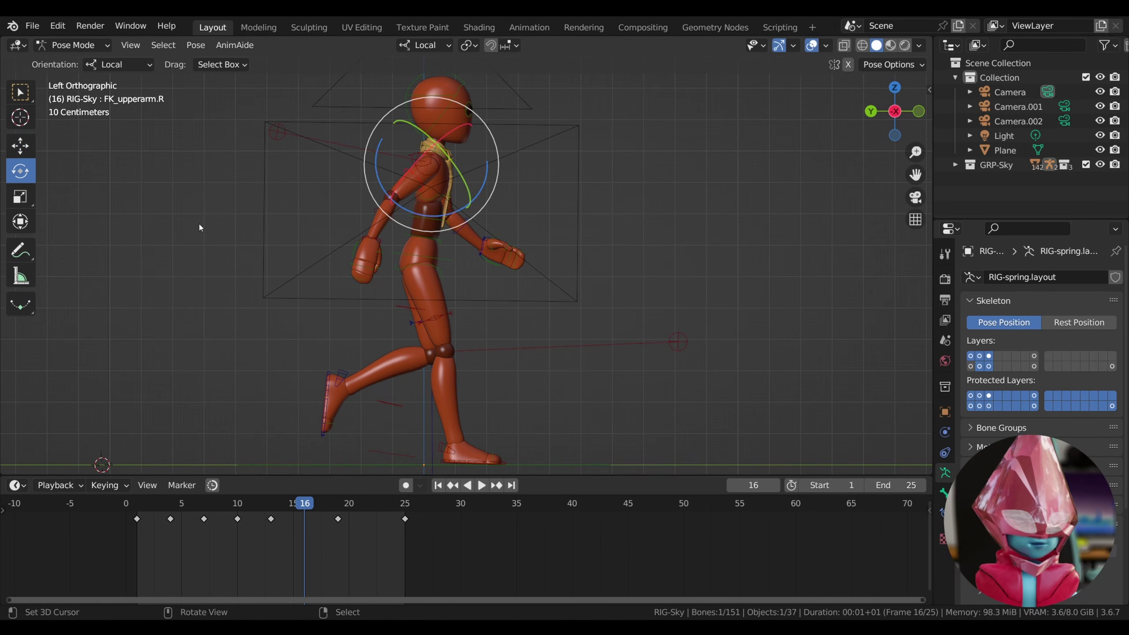
pyautogui.moveTo(452, 227); pyautogui.dragTo(402, 289)
pyautogui.rightClick(384, 221)
pyautogui.rightClick(368, 236)
pyautogui.rightClick(465, 225)
pyautogui.moveTo(488, 266); pyautogui.dragTo(515, 298)
pyautogui.rightClick(487, 255)
# Lower the torso control at frame 16, excluding its local X axis, and insert keyframes for all bones
pyautogui.rightClick(452, 261)
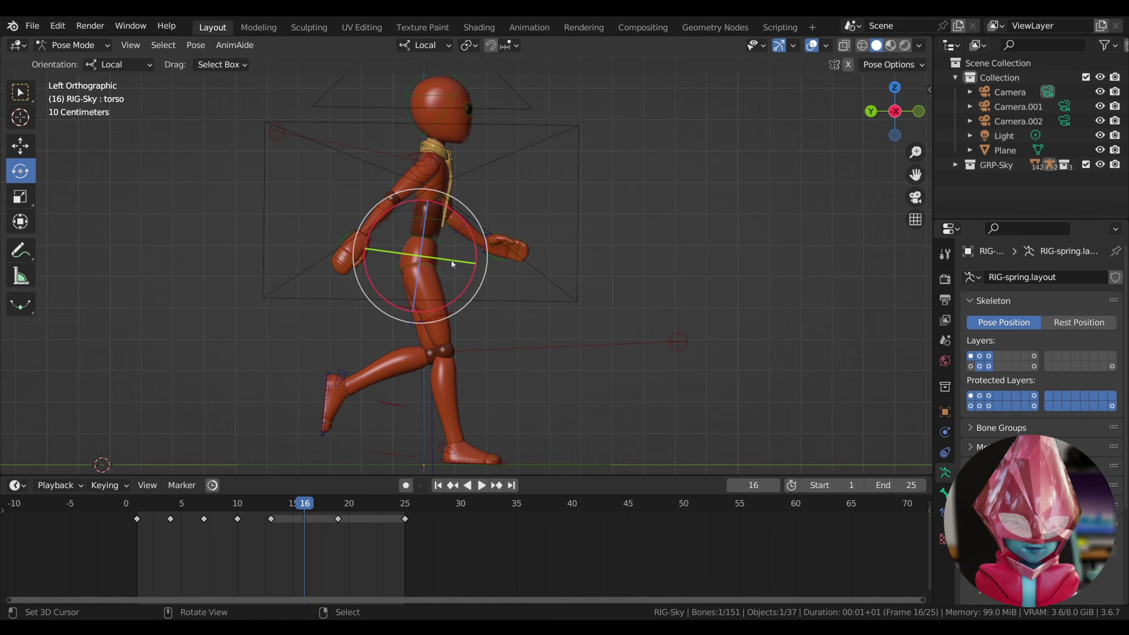
pyautogui.press('g')
pyautogui.hotkey('shift', 'x')
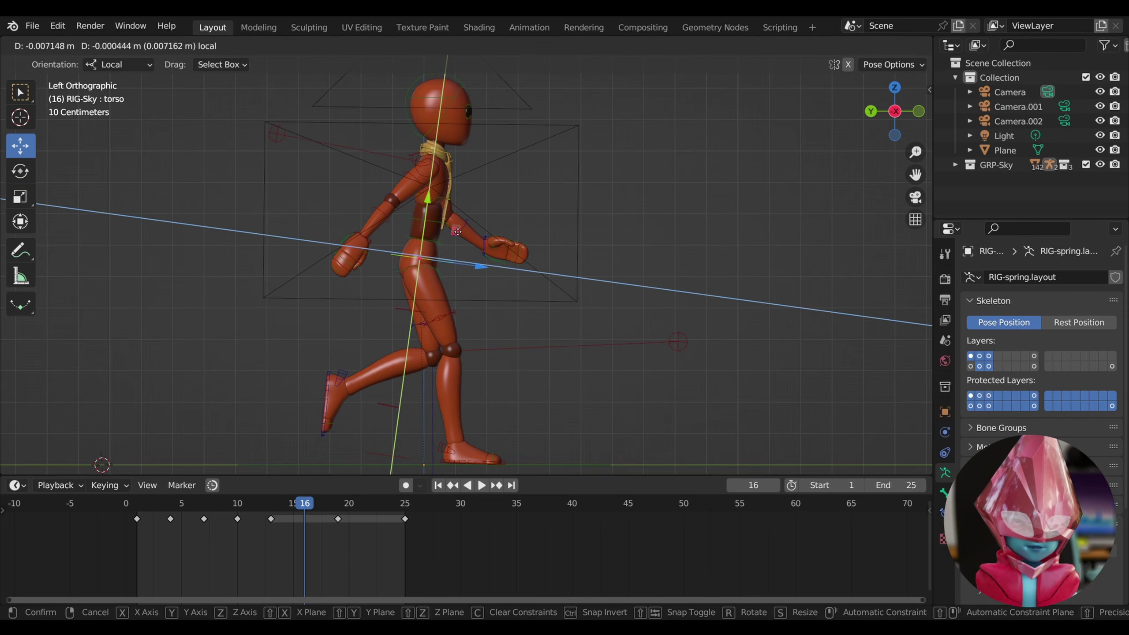
pyautogui.moveTo(457, 238); pyautogui.dragTo(457, 239)
pyautogui.press('a')
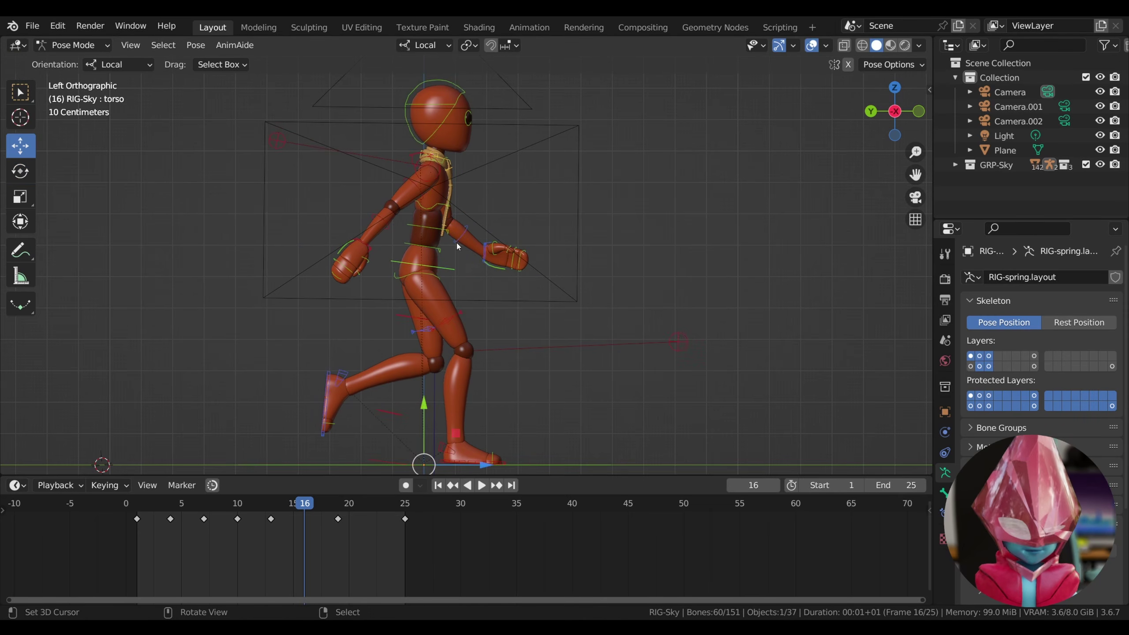
pyautogui.press('i')
pyautogui.click(458, 239)
# Go to frame 22 and raise the torso control about 0.014 m along its local Y axis
pyautogui.moveTo(303, 510); pyautogui.dragTo(372, 505)
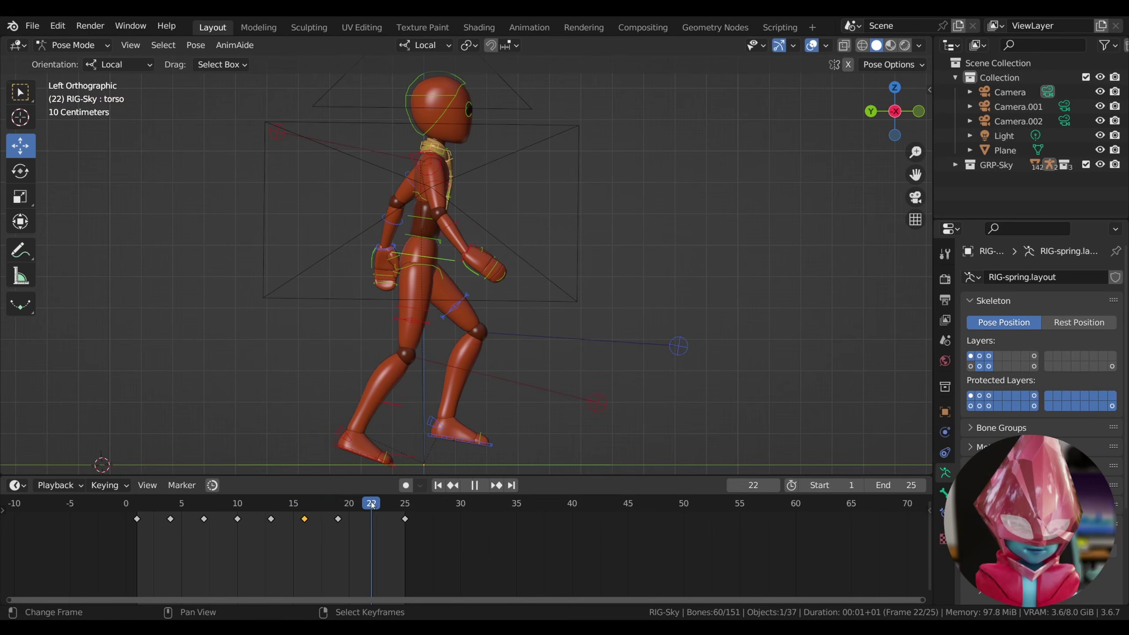
pyautogui.click(444, 262)
pyautogui.press('g')
pyautogui.press('y')
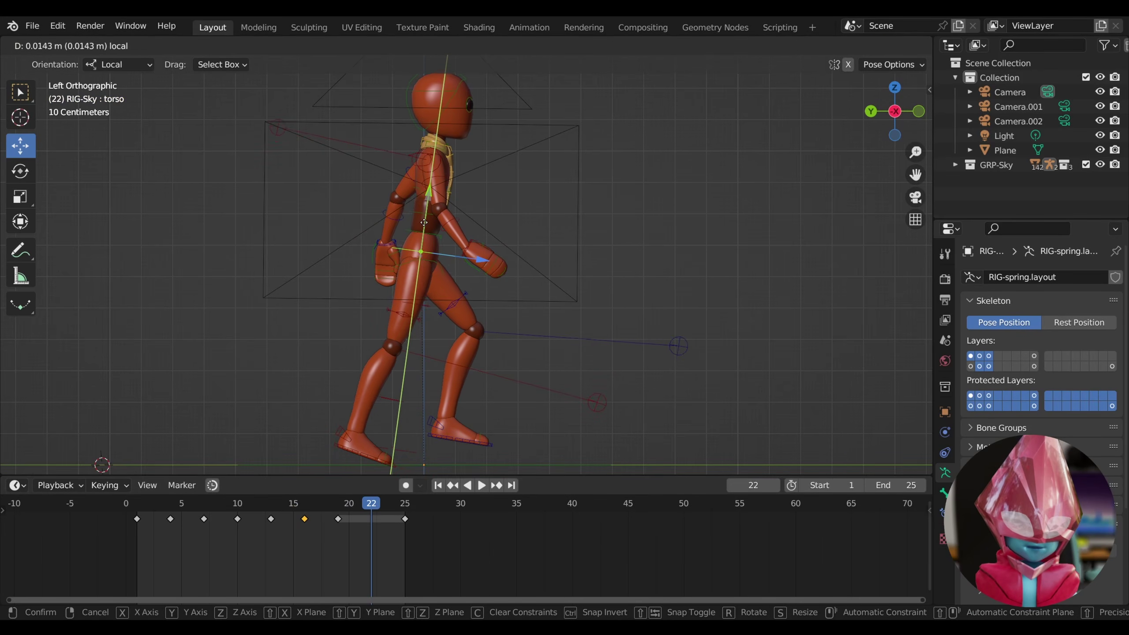
pyautogui.click(422, 223)
# Lift the left foot IK control and rotate it toe-down at frame 22
pyautogui.click(389, 463)
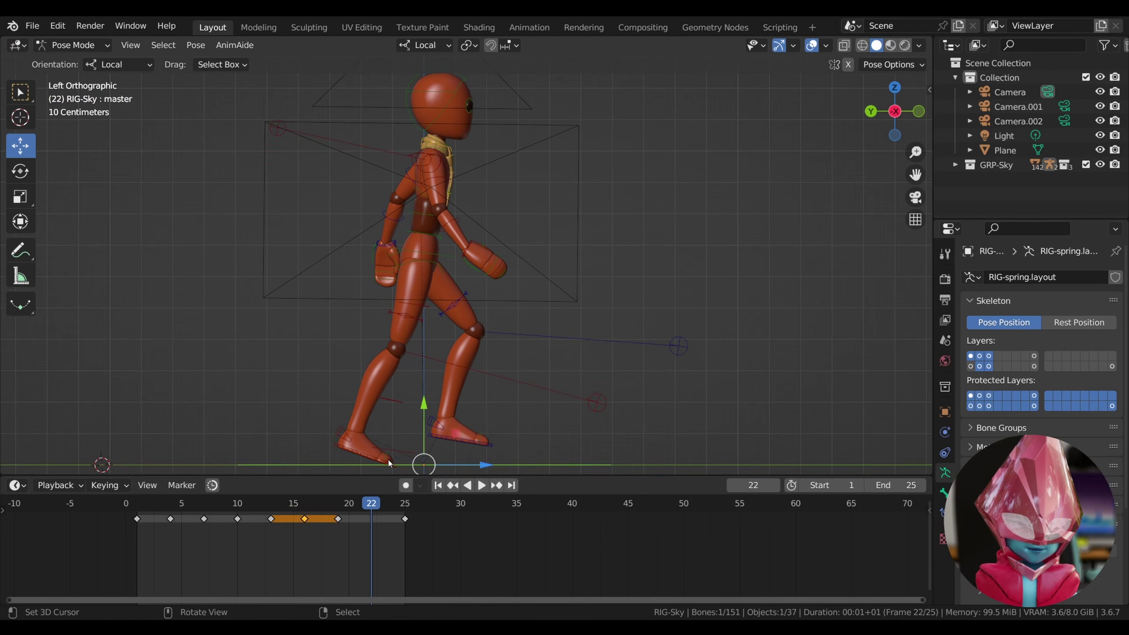
pyautogui.press('g')
pyautogui.click(499, 431)
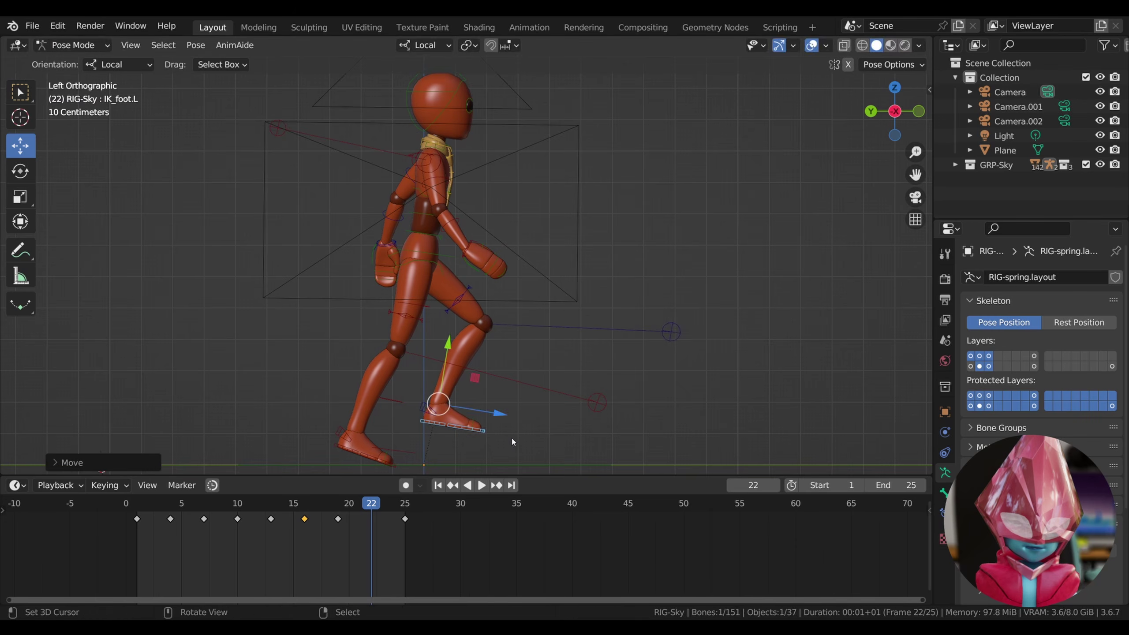
pyautogui.press('r')
pyautogui.click(481, 456)
pyautogui.click(20, 172)
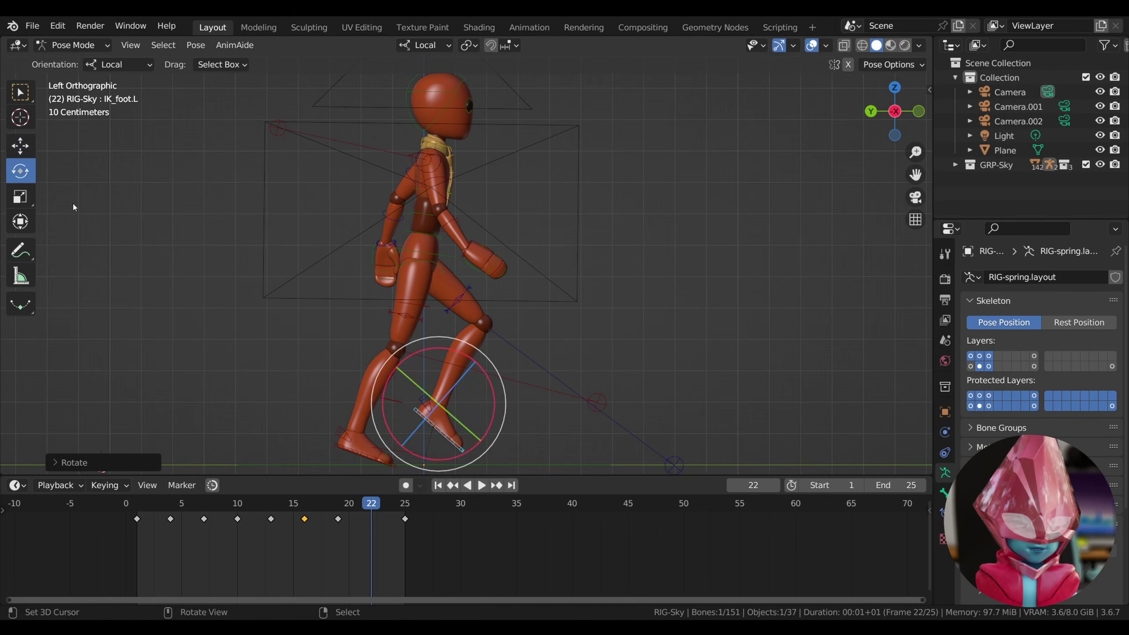
pyautogui.click(19, 146)
pyautogui.moveTo(439, 403); pyautogui.dragTo(438, 400)
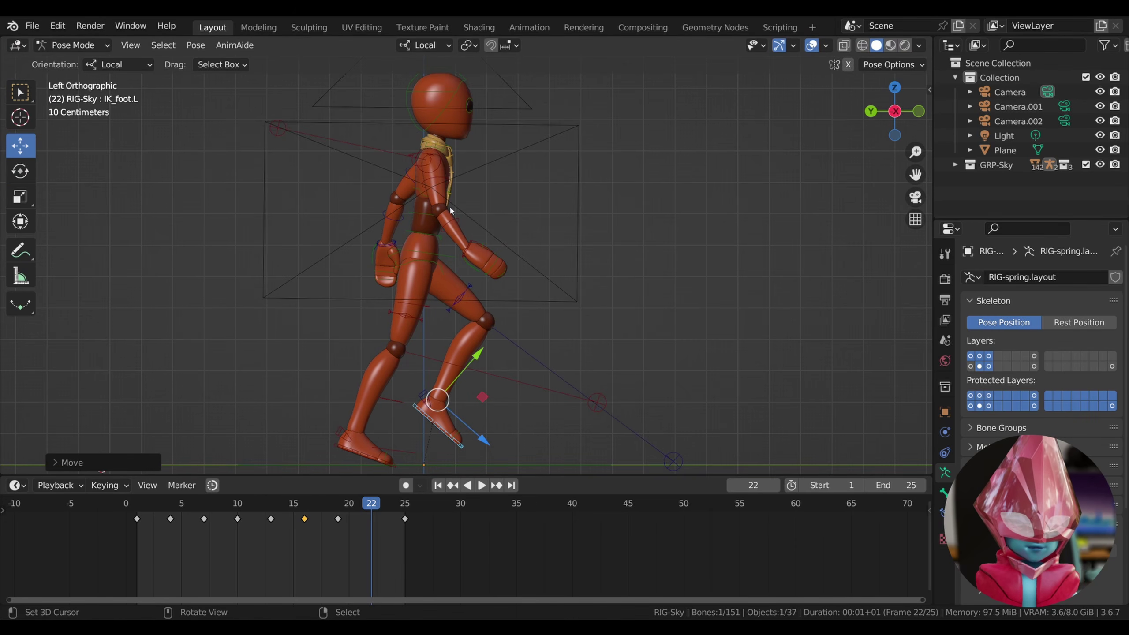
# Rotate the arms and hands slightly inward toward the body at frame 22, undoing the unwanted last change
pyautogui.moveTo(452, 276); pyautogui.dragTo(438, 299)
pyautogui.rightClick(466, 256)
pyautogui.rightClick(395, 225)
pyautogui.rightClick(403, 247)
pyautogui.hotkey('ctrl', 'z')
# Select all bones and insert keyframes for the up pose at frame 22
pyautogui.press('a')
pyautogui.press('i')
pyautogui.click(456, 297)
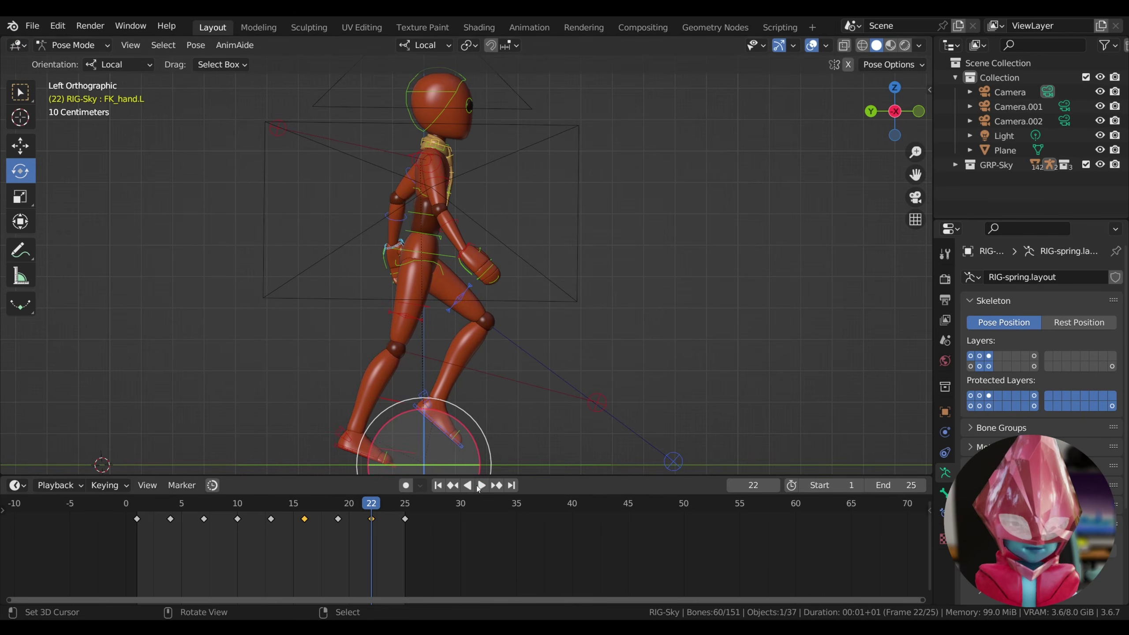
# Play back the full walk loop and go to frame 10 to inspect its pose
pyautogui.click(482, 486)
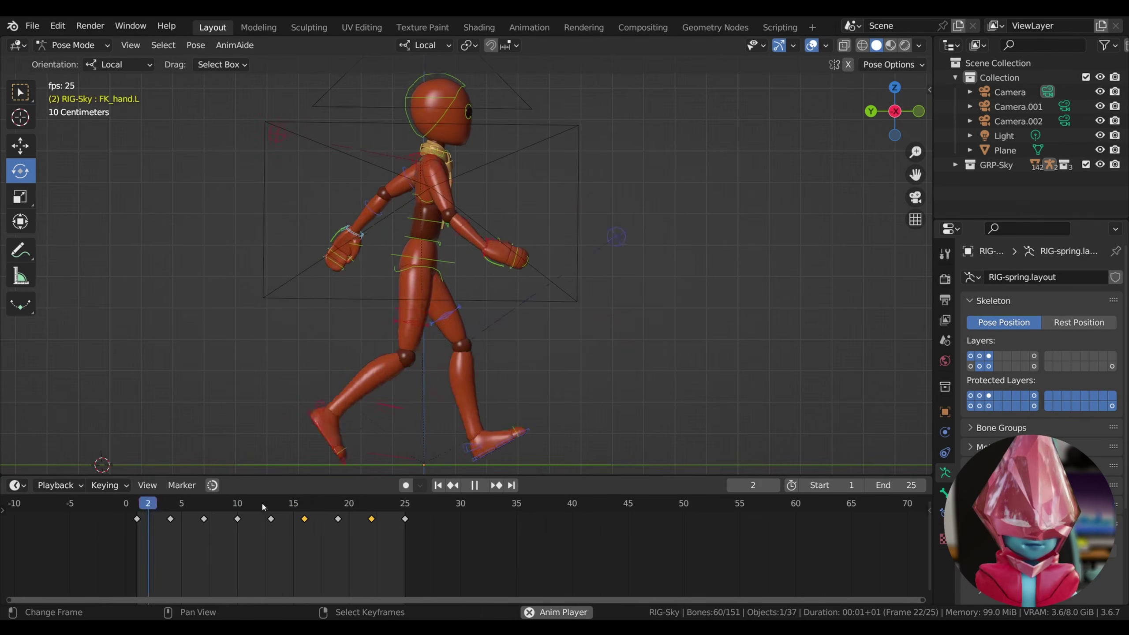
pyautogui.press('space')
pyautogui.click(238, 512)
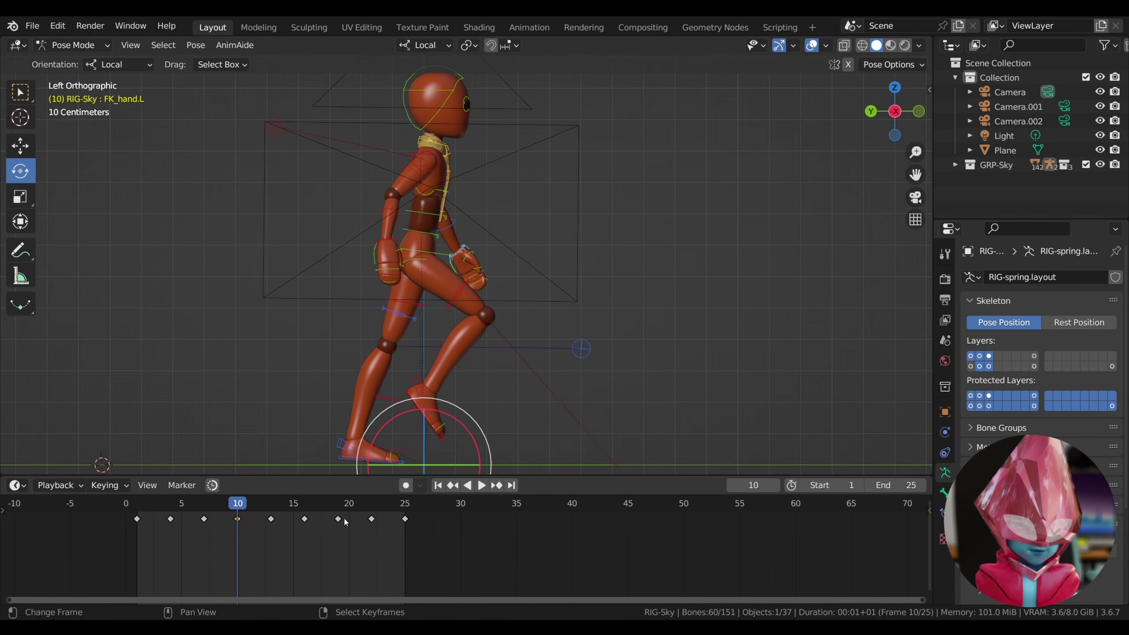
# Try to copy the up-pose keyframes from frame 22 onto frame 10, then play back the loop
pyautogui.rightClick(375, 525)
pyautogui.click(311, 431)
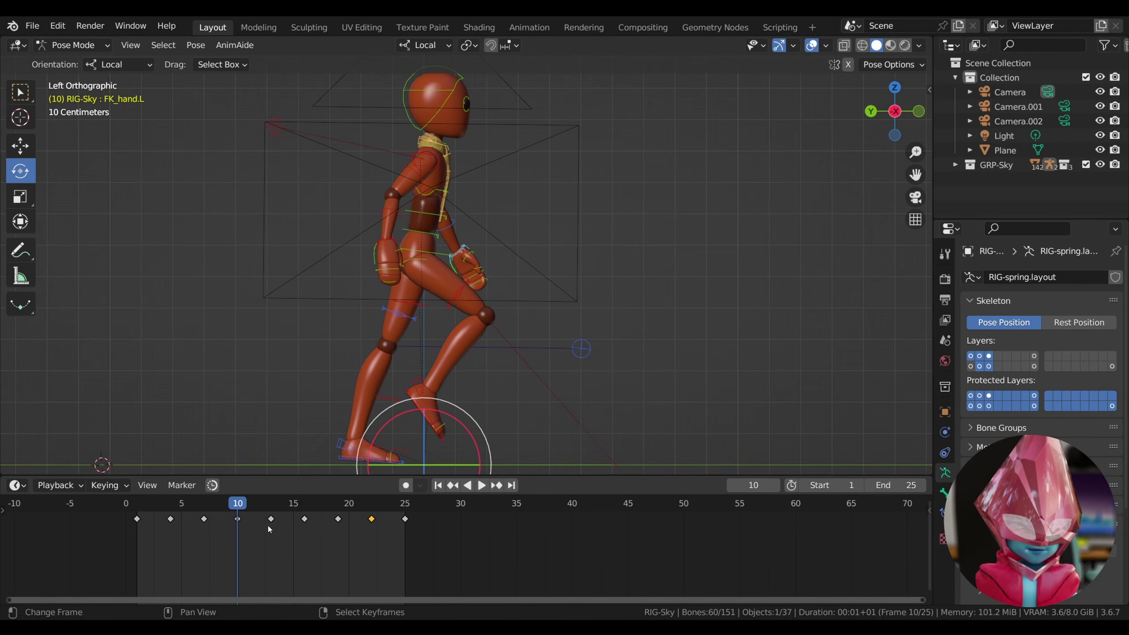
pyautogui.click(238, 519)
pyautogui.rightClick(238, 519)
pyautogui.click(200, 449)
pyautogui.click(482, 485)
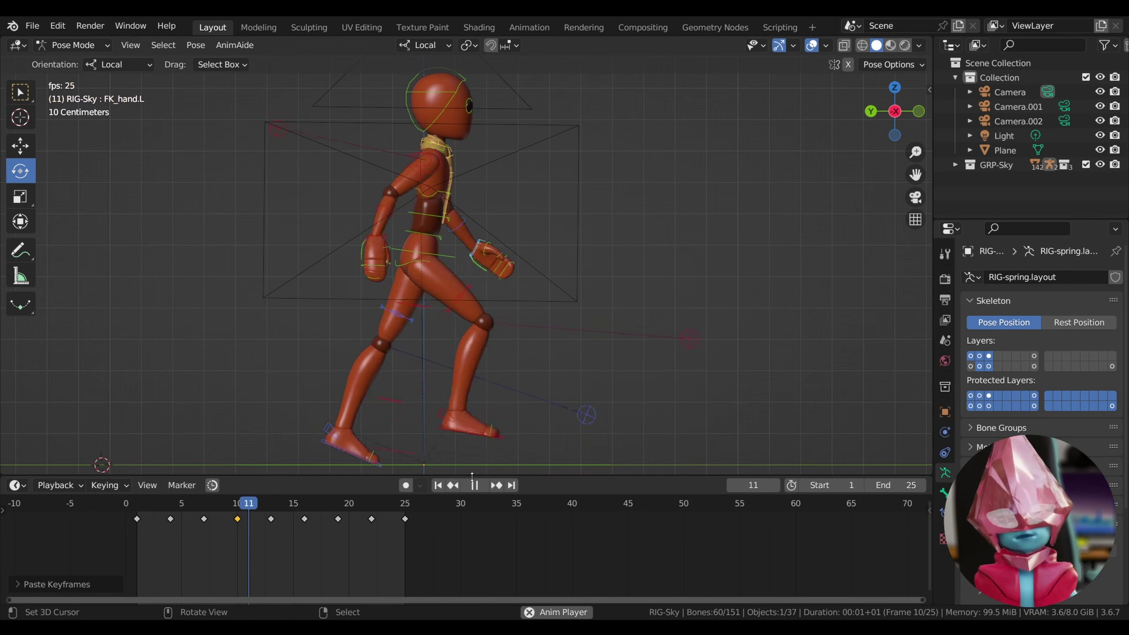
pyautogui.press('space')
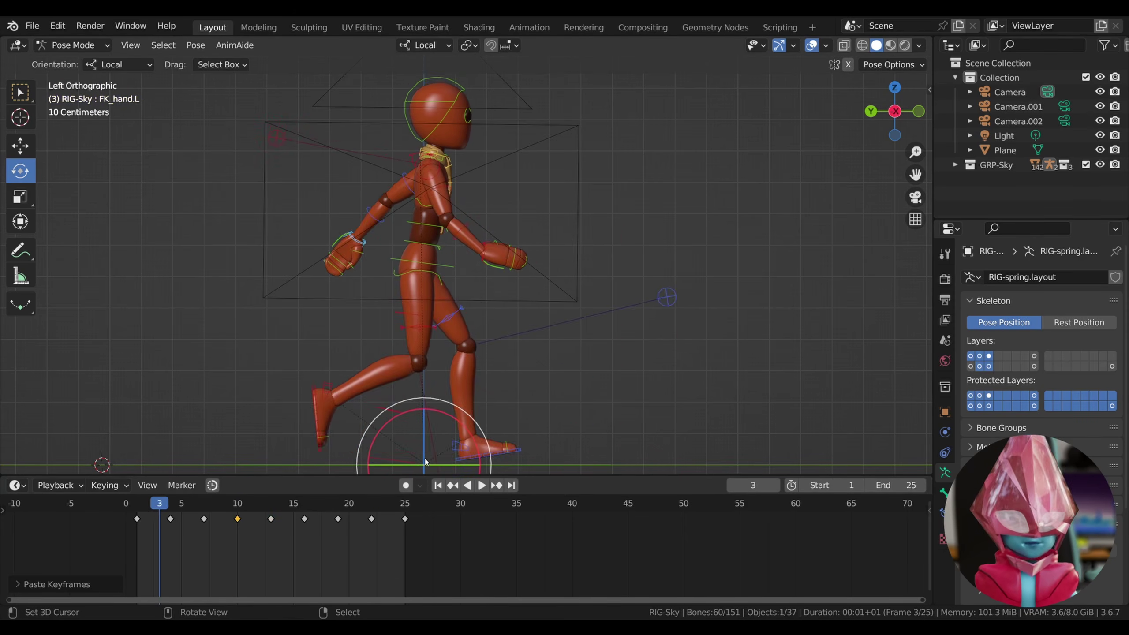
# Undo the keyframe paste at frame 10 and the keyframes inserted at frame 22
pyautogui.hotkey('ctrl', 'z')
pyautogui.hotkey('ctrl', 'z')
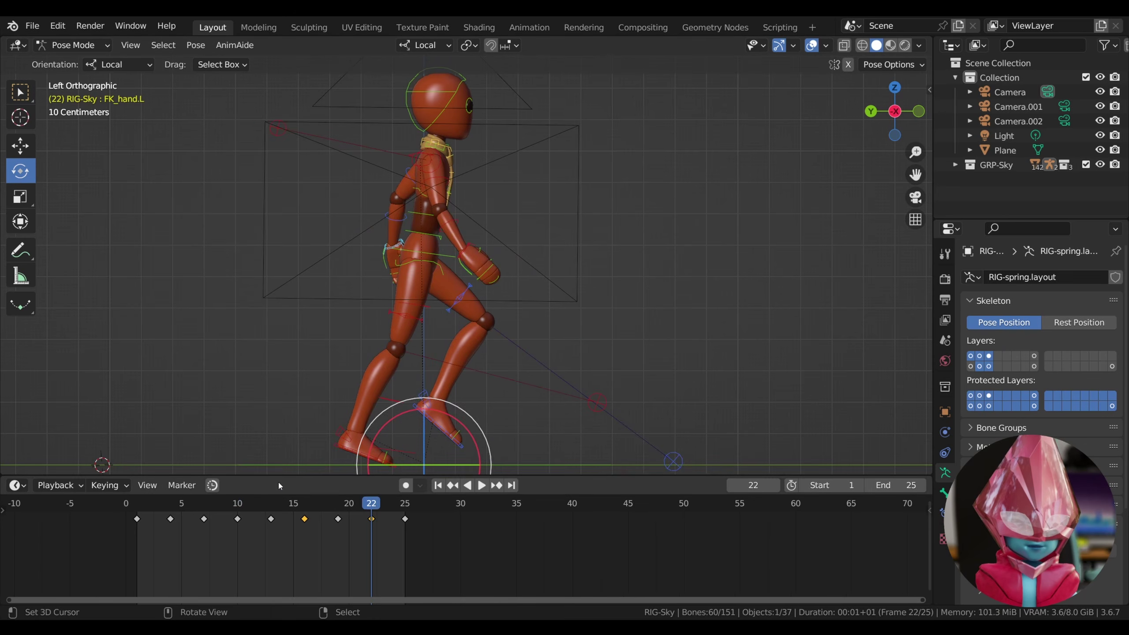
pyautogui.click(235, 507)
pyautogui.hotkey('ctrl', 'z')
pyautogui.hotkey('ctrl', 'z')
pyautogui.hotkey('ctrl', 'z')
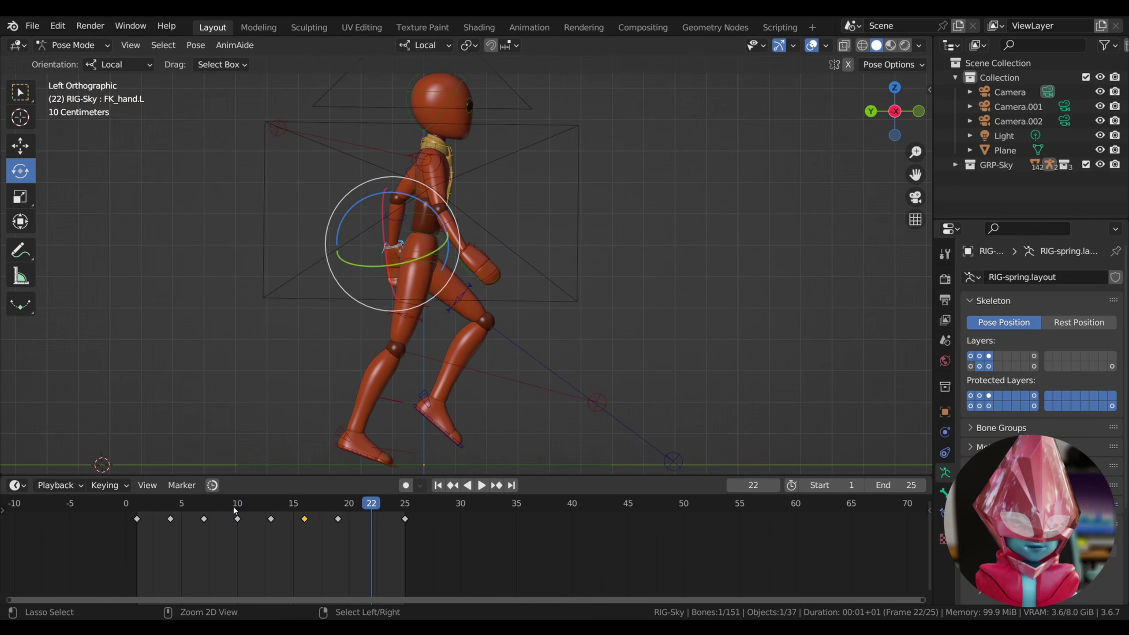
# Nudge the torso control slightly at frame 10 and insert Location, Rotation & Scale keyframes on all bones
pyautogui.click(237, 507)
pyautogui.click(420, 245)
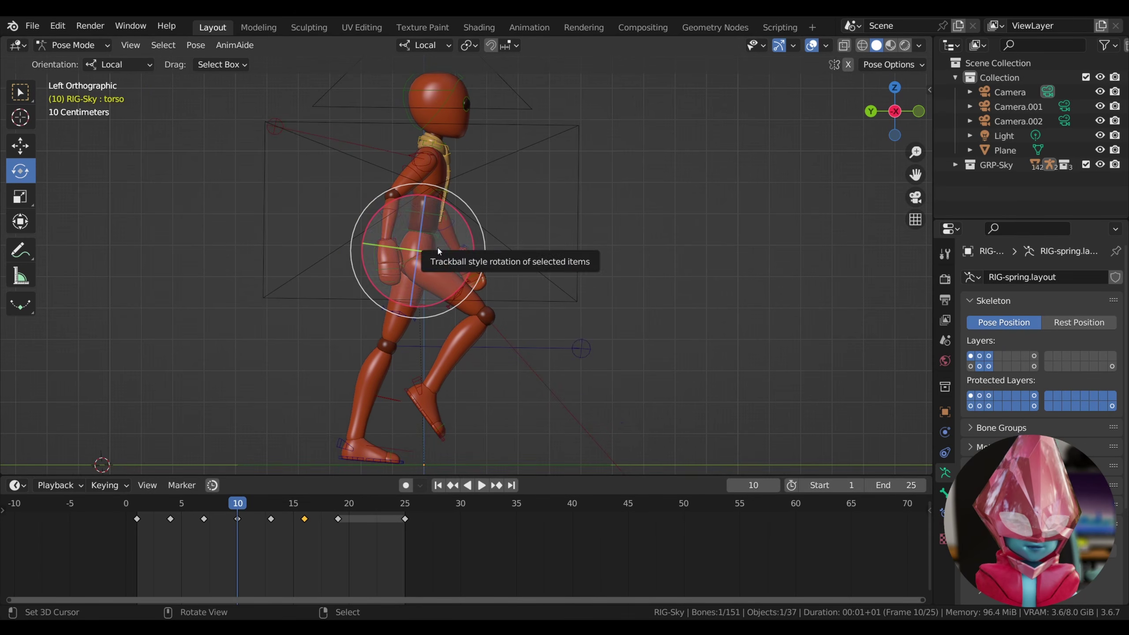
pyautogui.moveTo(237, 516)
pyautogui.mouseDown()
pyautogui.moveTo(215, 519)
pyautogui.moveTo(240, 515)
pyautogui.mouseUp()
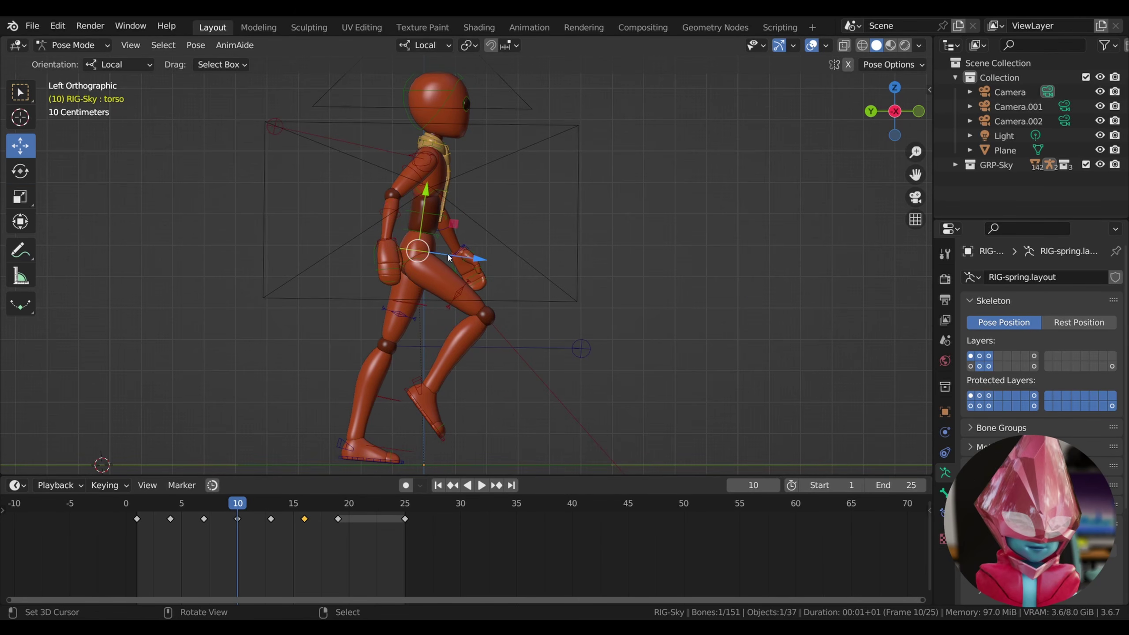
pyautogui.press('a')
pyautogui.press('i')
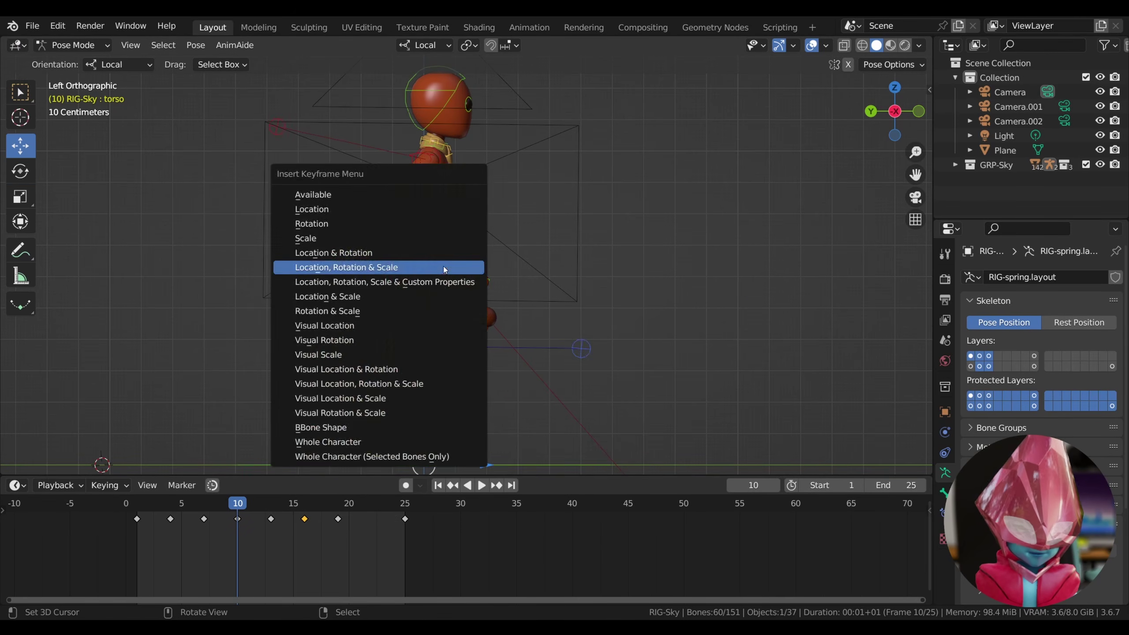
pyautogui.click(444, 269)
pyautogui.click(150, 524)
# Play back the loop, then go to frame 22 and rotate the right foot's IK control until the planted foot lies flat
pyautogui.click(485, 488)
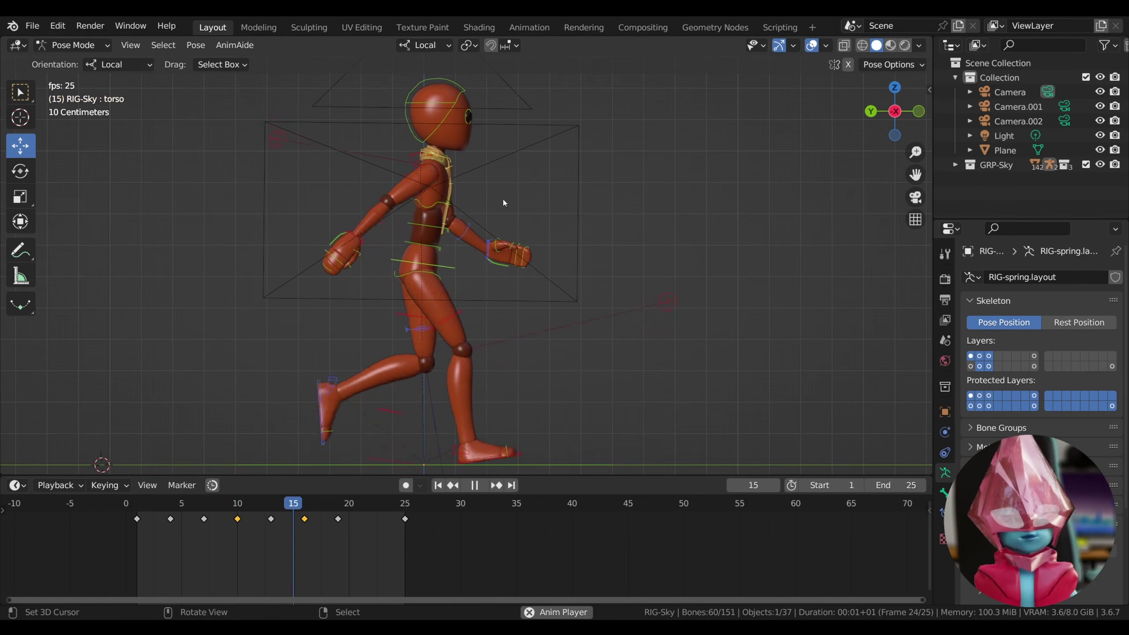
pyautogui.moveTo(337, 539); pyautogui.dragTo(370, 511)
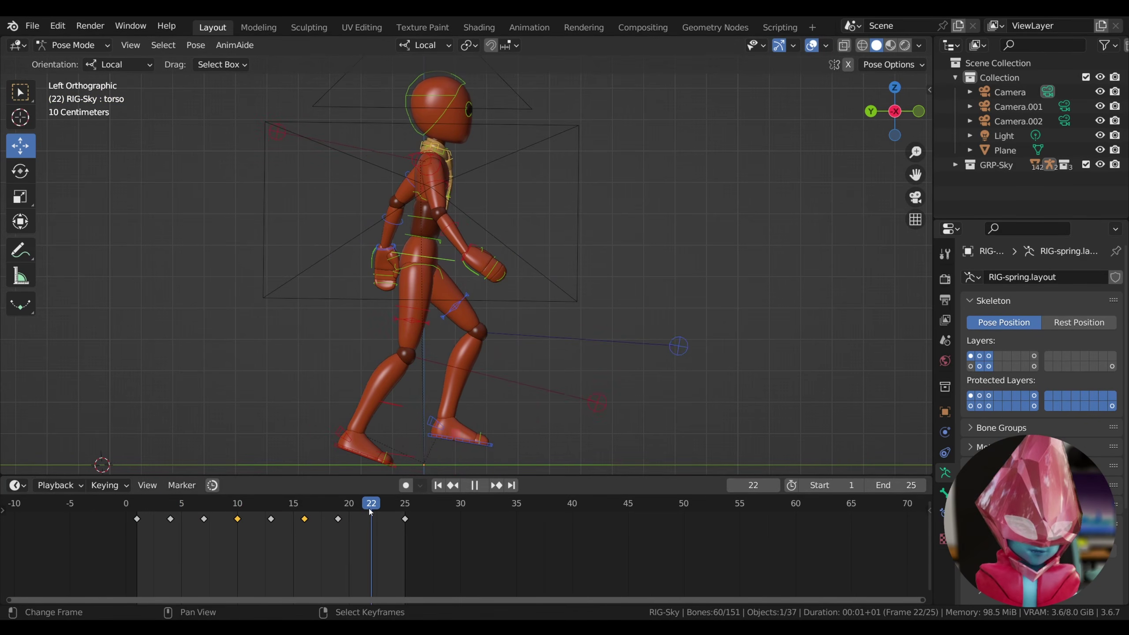
pyautogui.rightClick(239, 520)
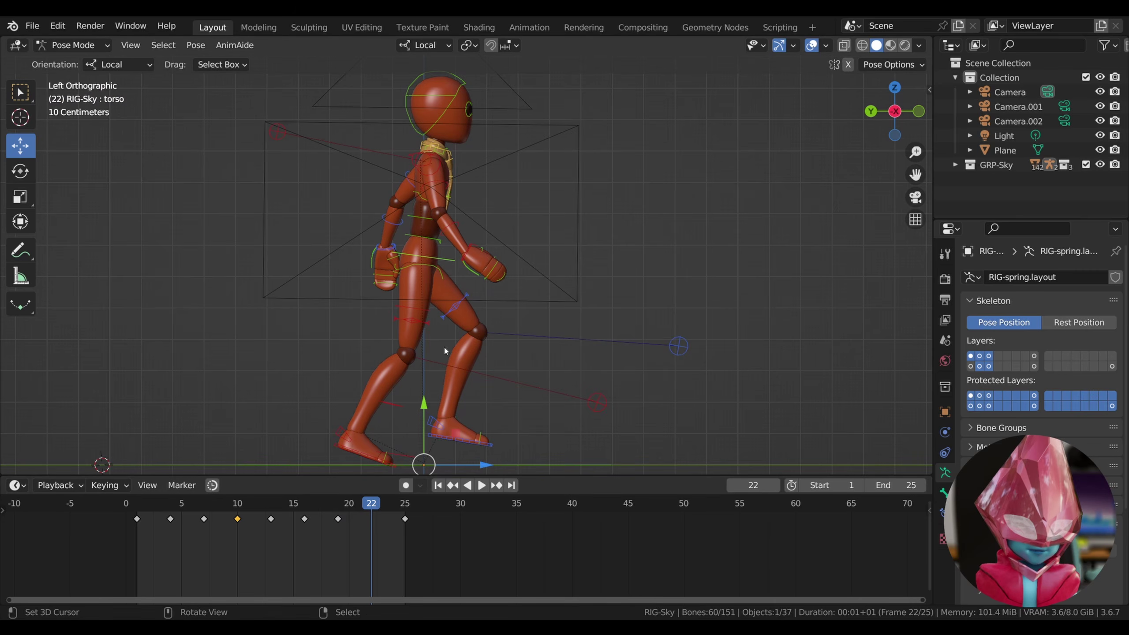
pyautogui.moveTo(390, 381); pyautogui.dragTo(420, 408)
pyautogui.moveTo(366, 373); pyautogui.dragTo(365, 377)
# Raise the torso control slightly at frame 22, and lift the left foot IK control and rotate it toe-down
pyautogui.click(435, 256)
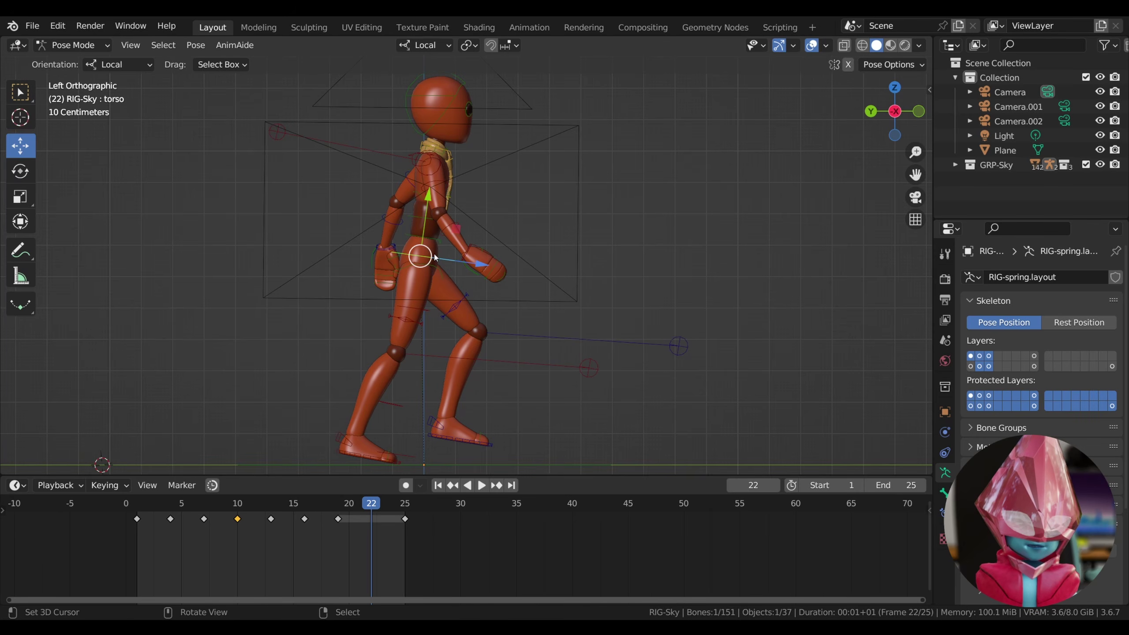
pyautogui.moveTo(426, 227)
pyautogui.mouseDown()
pyautogui.moveTo(426, 237)
pyautogui.moveTo(427, 224)
pyautogui.mouseUp()
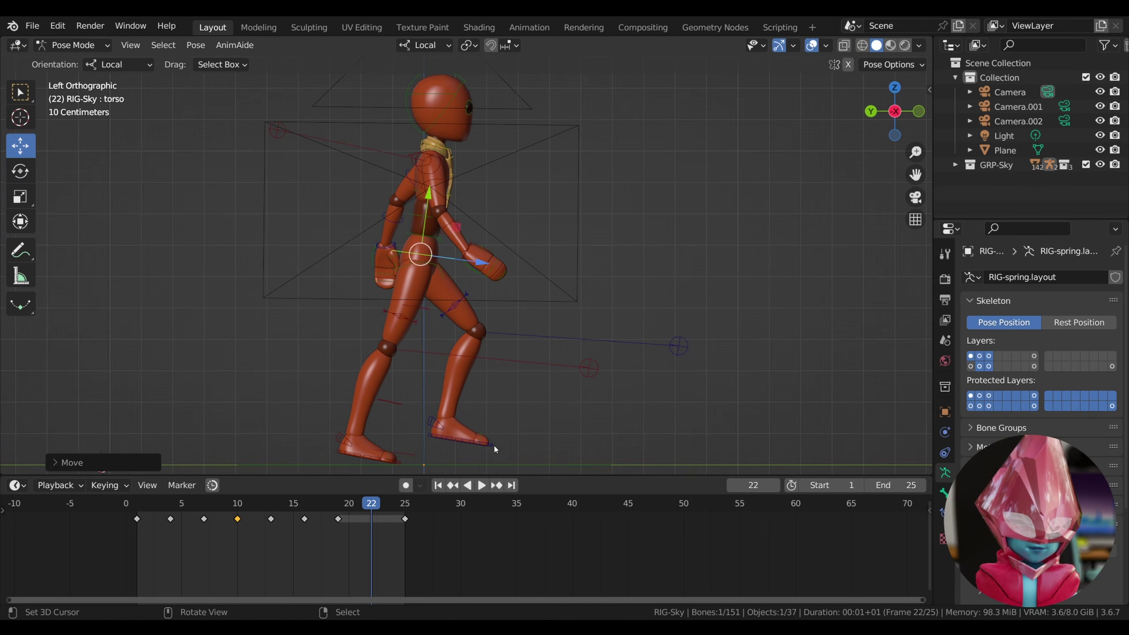
pyautogui.moveTo(454, 359); pyautogui.dragTo(457, 349)
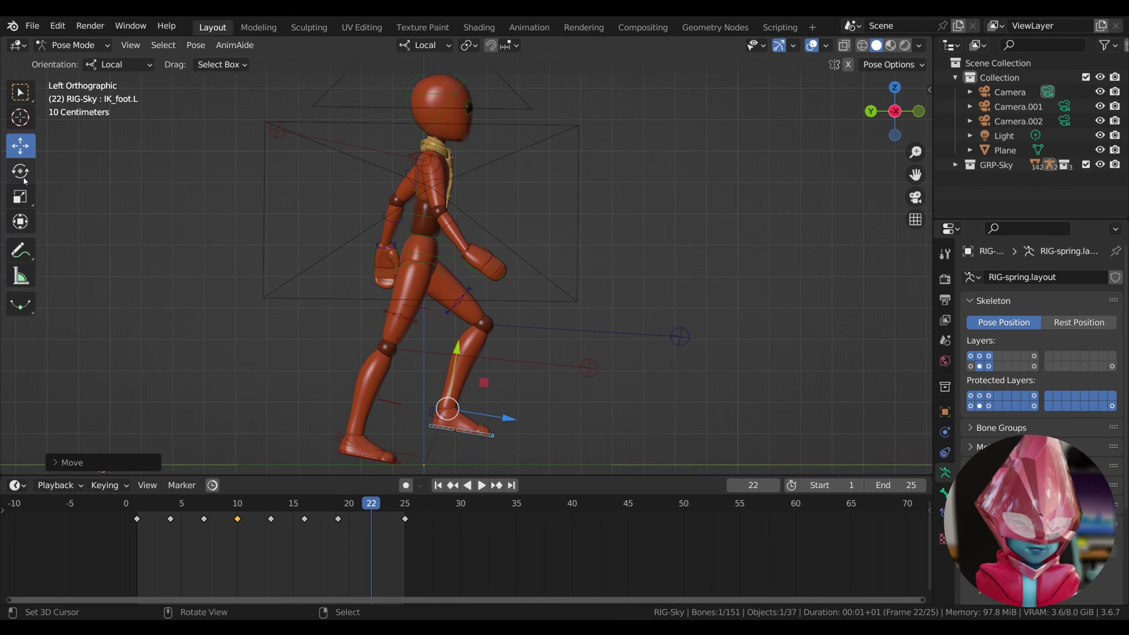
pyautogui.click(21, 171)
pyautogui.moveTo(514, 409); pyautogui.dragTo(483, 439)
pyautogui.click(22, 146)
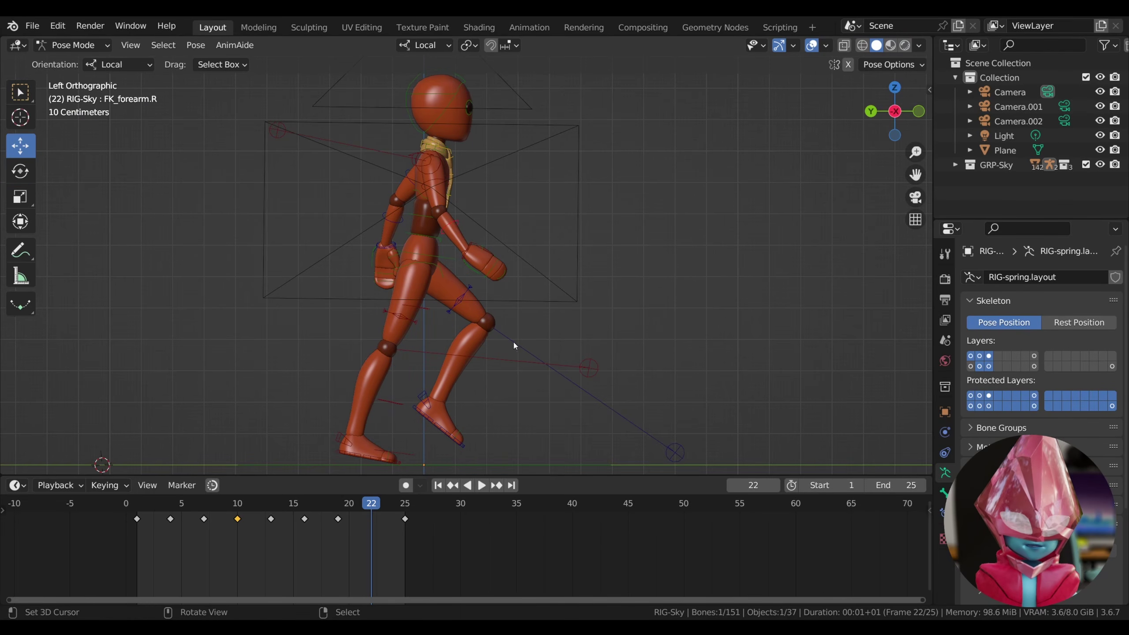
# Rotate the arm and hand FK controls on both sides to pull the arms slightly inward at frame 22
pyautogui.press('r')
pyautogui.click(472, 274)
pyautogui.click(21, 171)
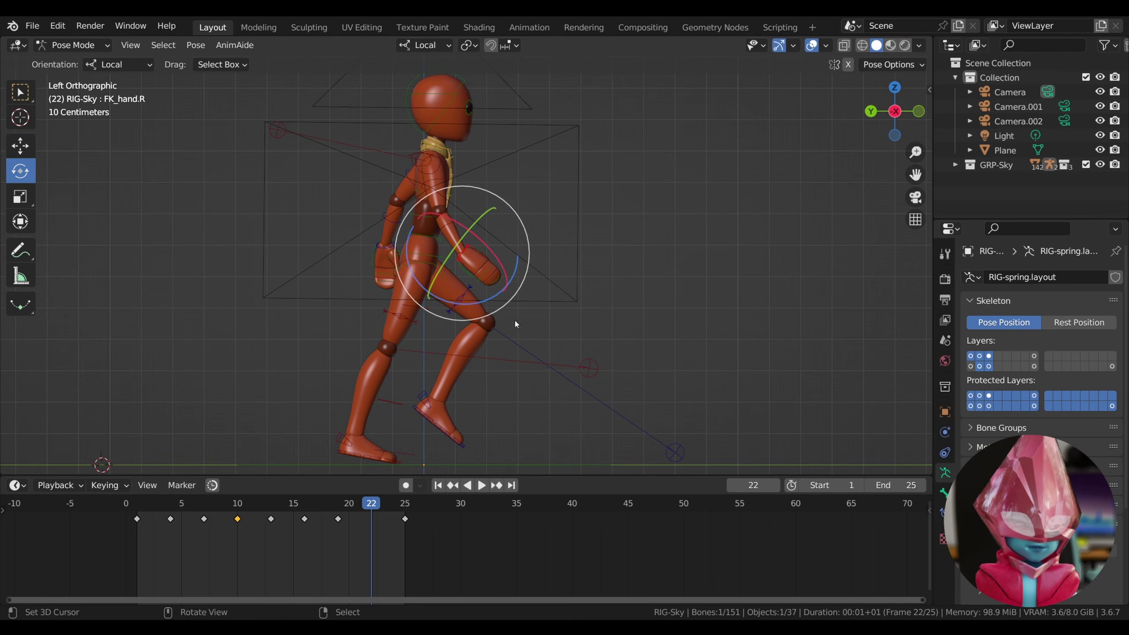
pyautogui.moveTo(515, 320); pyautogui.dragTo(463, 285)
pyautogui.click(420, 207)
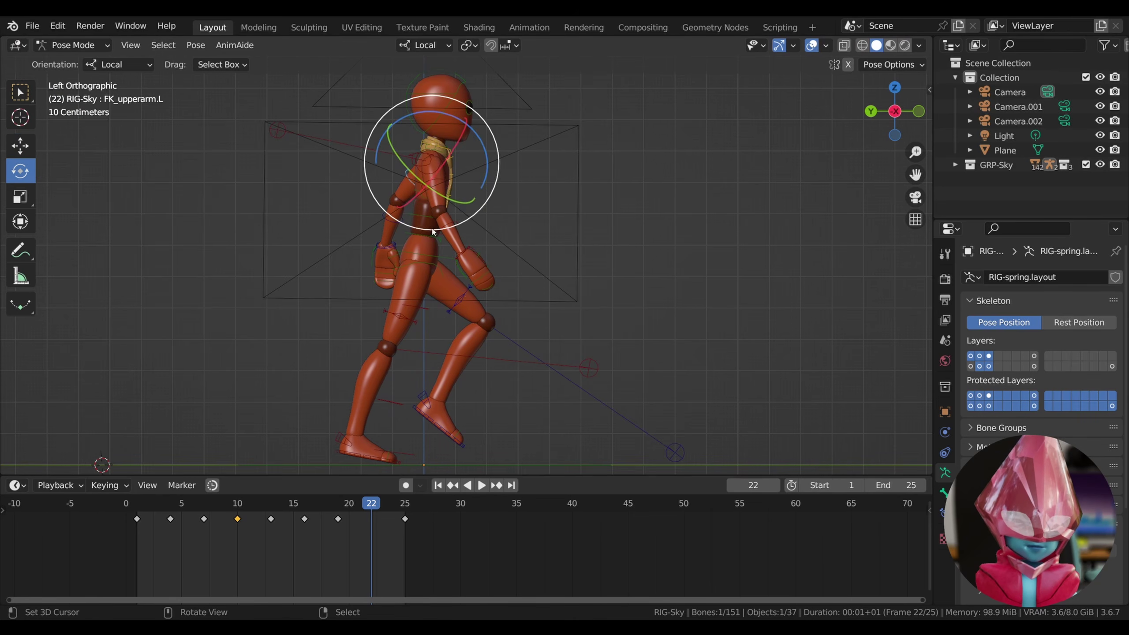
pyautogui.moveTo(426, 229); pyautogui.dragTo(438, 255)
pyautogui.rightClick(404, 221)
pyautogui.rightClick(400, 248)
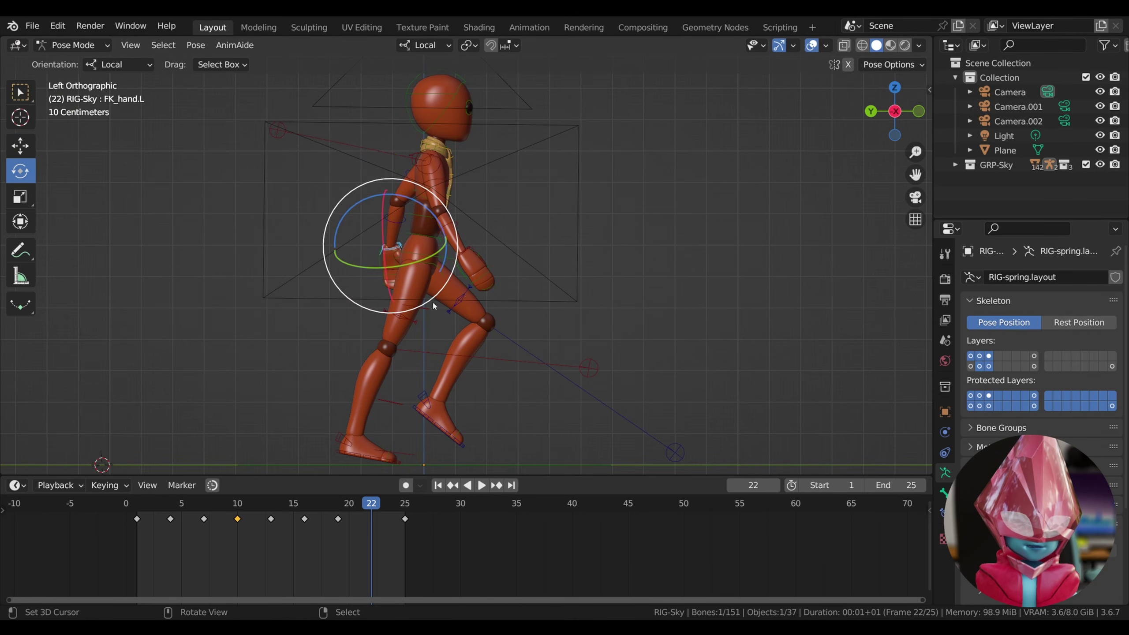
pyautogui.moveTo(433, 301); pyautogui.dragTo(439, 295)
# Insert Location, Rotation & Scale keyframes on all bones at frame 22 and play back the loop
pyautogui.press('a')
pyautogui.press('i')
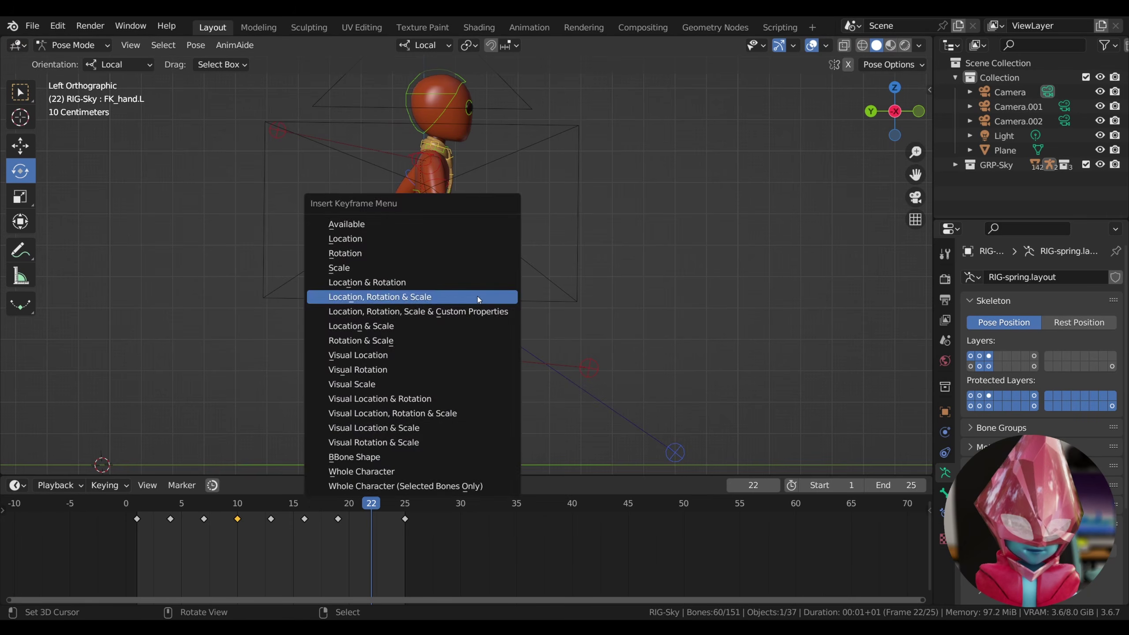
pyautogui.click(477, 297)
pyautogui.click(480, 485)
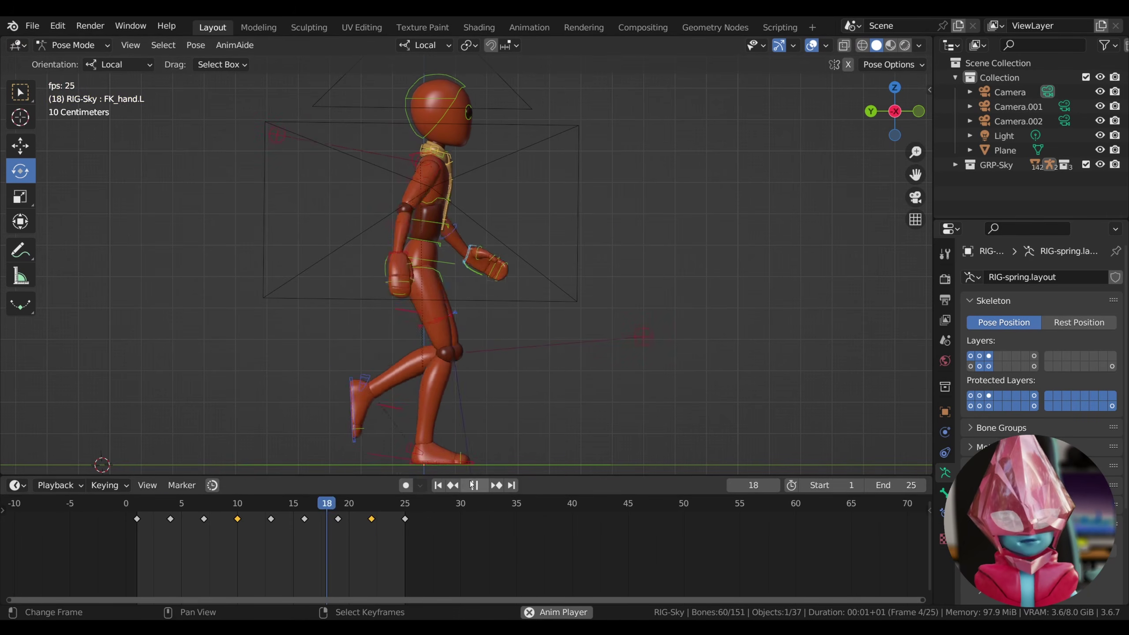
pyautogui.press('space')
# Raise the torso control a little more at frame 22, key all bones again, and play back the loop
pyautogui.moveTo(359, 514); pyautogui.dragTo(373, 511)
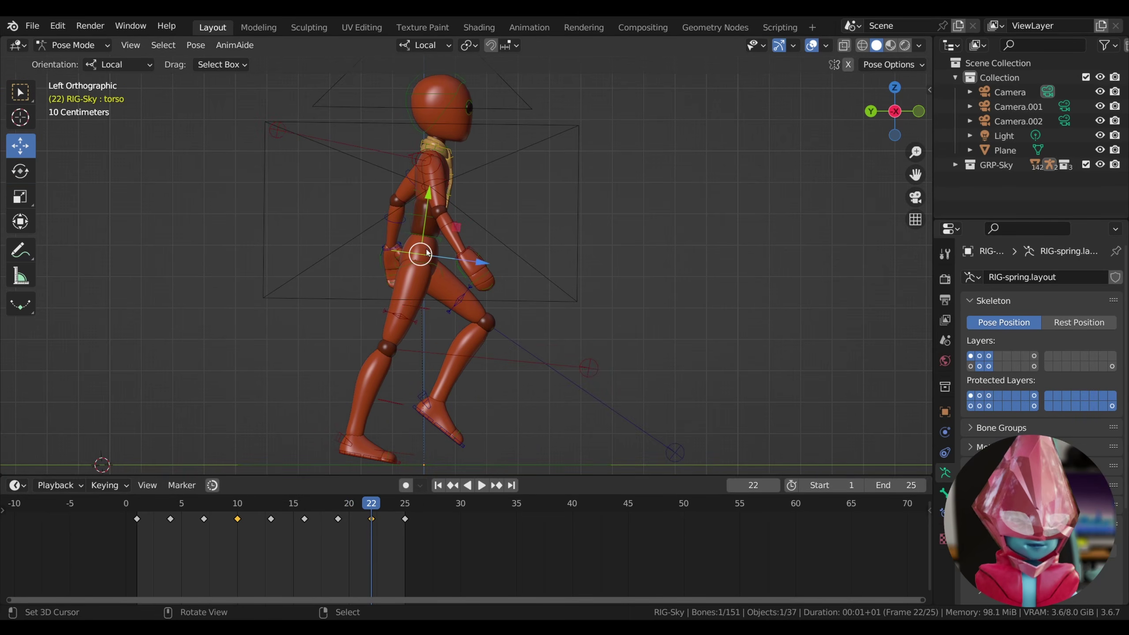
pyautogui.moveTo(427, 253); pyautogui.dragTo(425, 244)
pyautogui.click(422, 395)
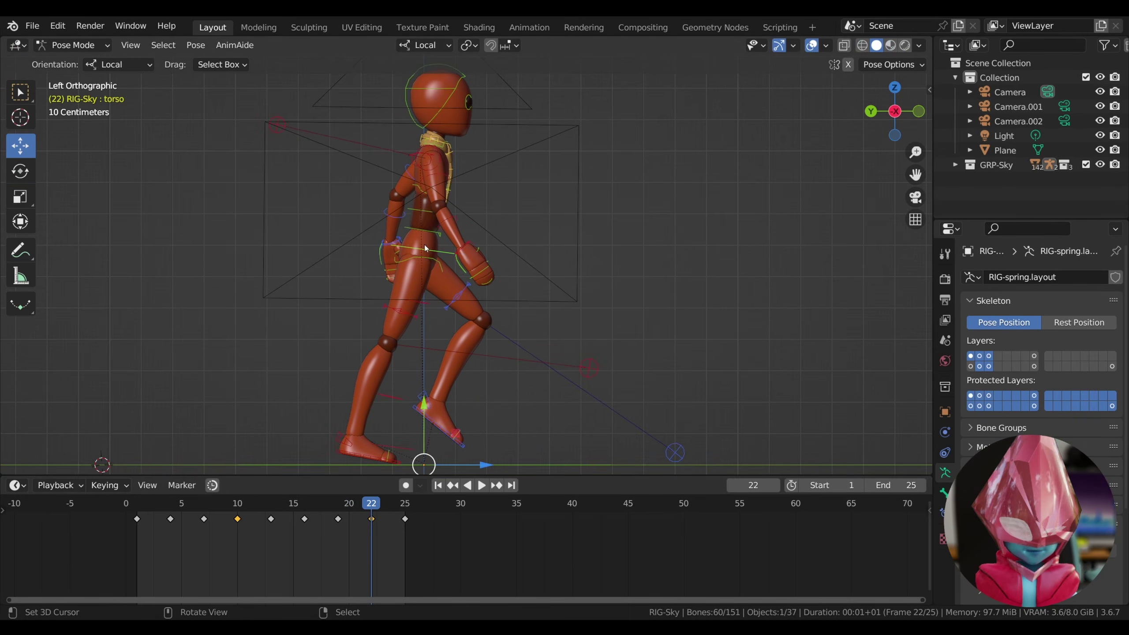
pyautogui.click(475, 486)
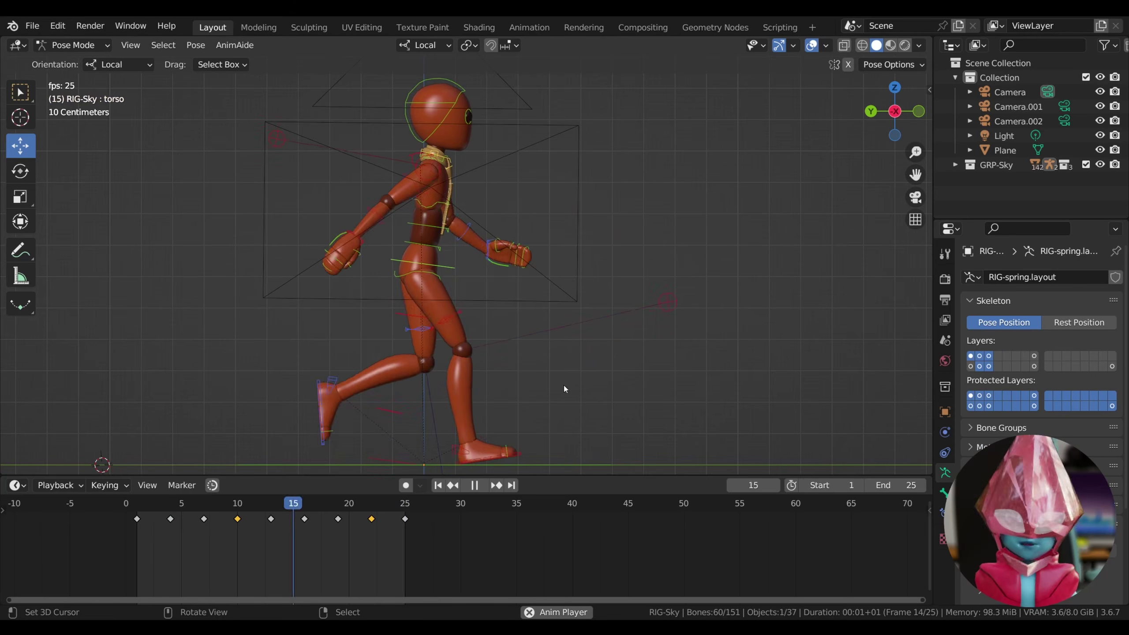
pyautogui.click(482, 486)
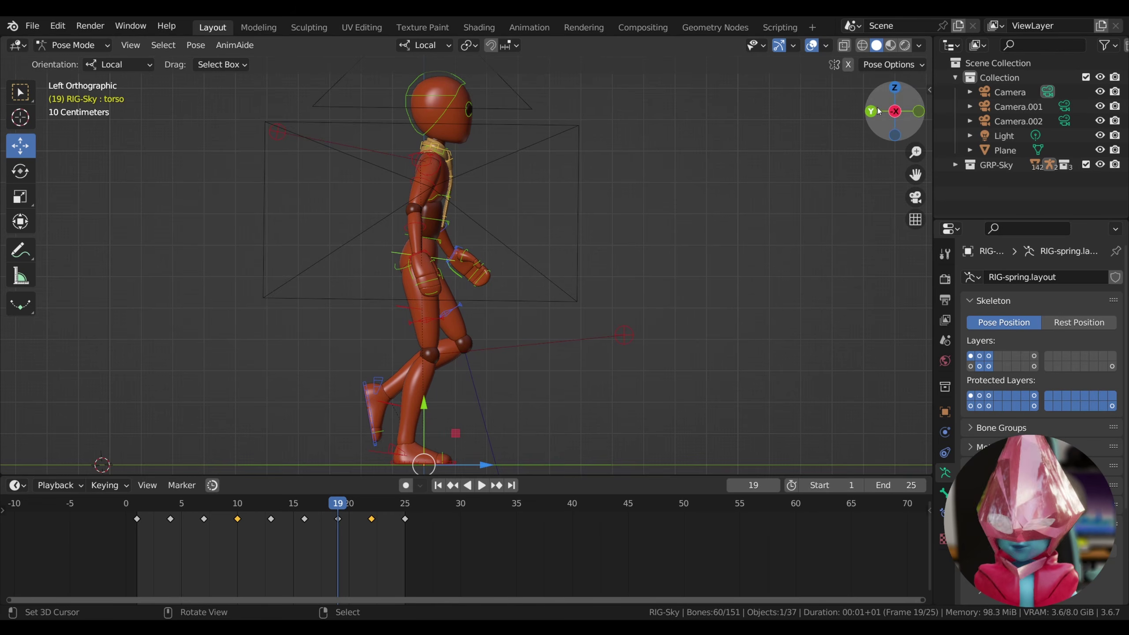
# Try to lean the character's upper body forward with the chest control at frame 19
pyautogui.moveTo(878, 111); pyautogui.dragTo(578, 248)
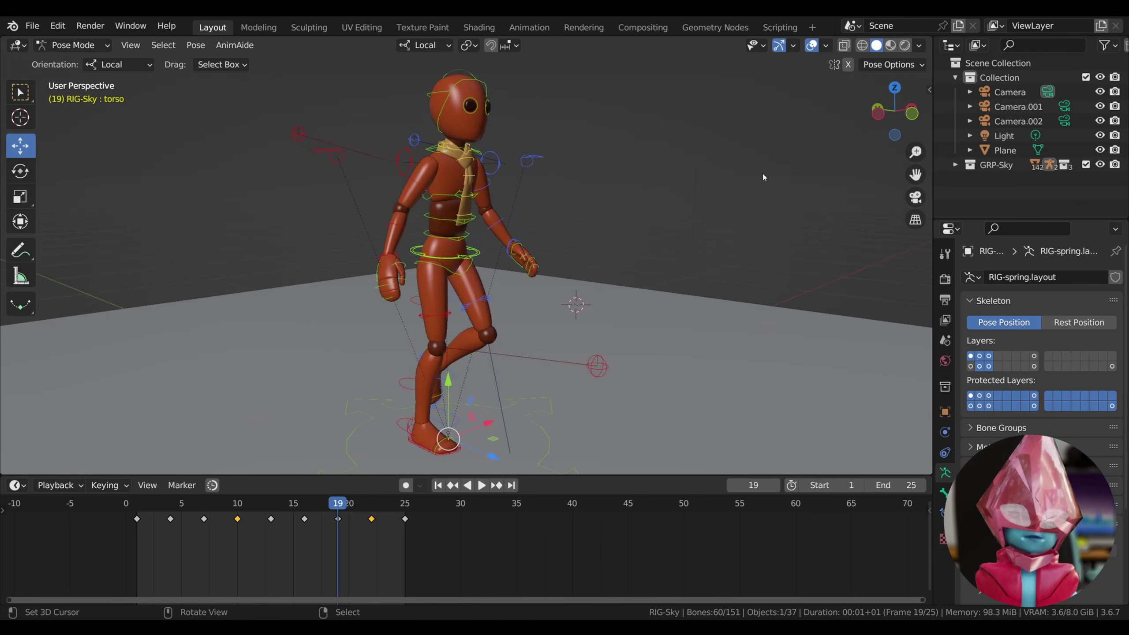
pyautogui.moveTo(904, 118); pyautogui.dragTo(890, 128)
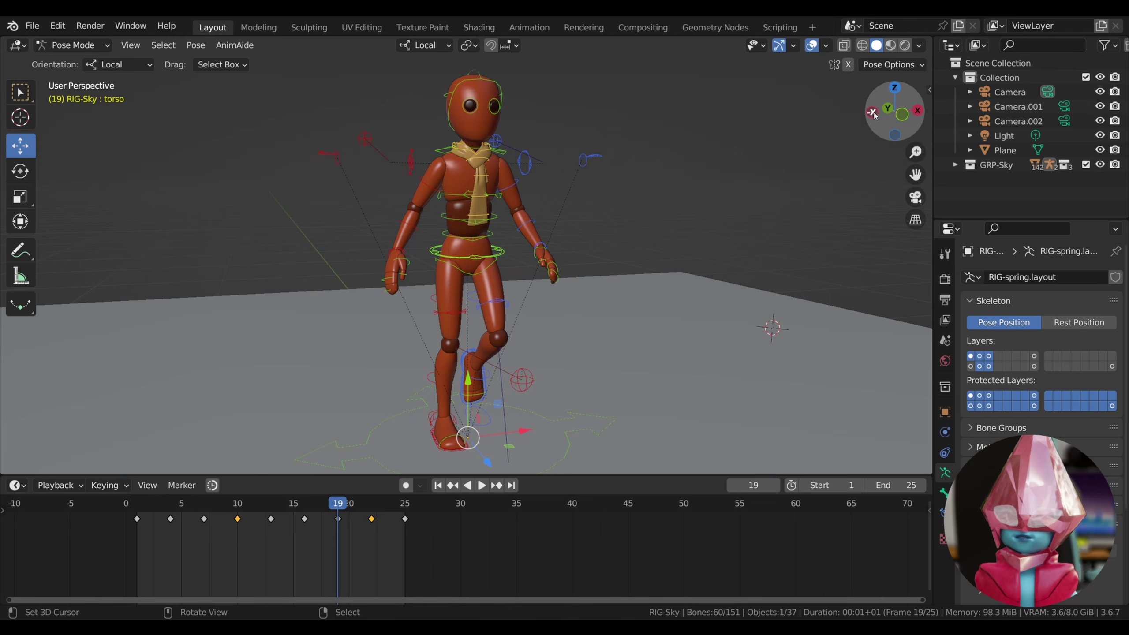
pyautogui.click(876, 115)
pyautogui.click(448, 199)
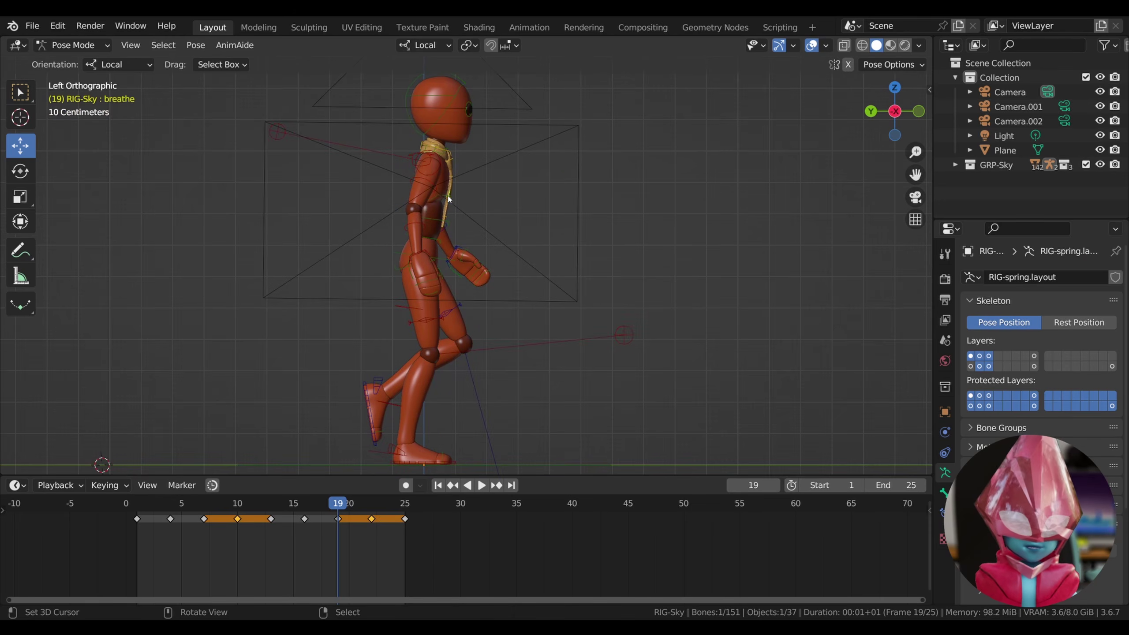
pyautogui.click(22, 173)
pyautogui.moveTo(504, 232); pyautogui.dragTo(489, 234)
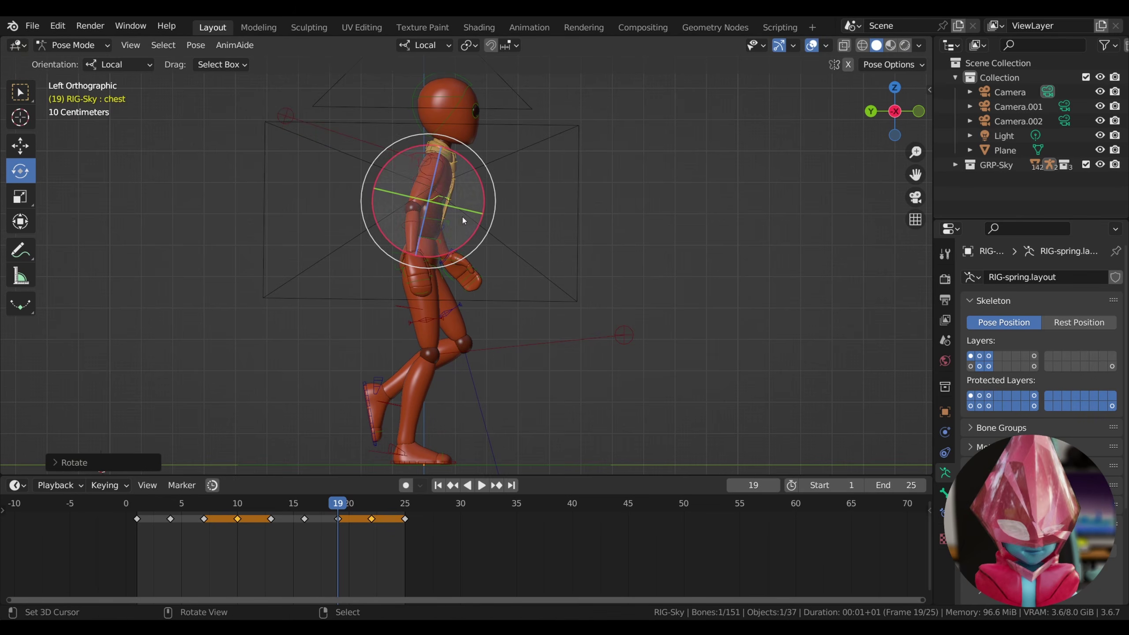
# Go to frame 1 and delete all of the chest control's keyframes between frames 1 and 25
pyautogui.click(139, 501)
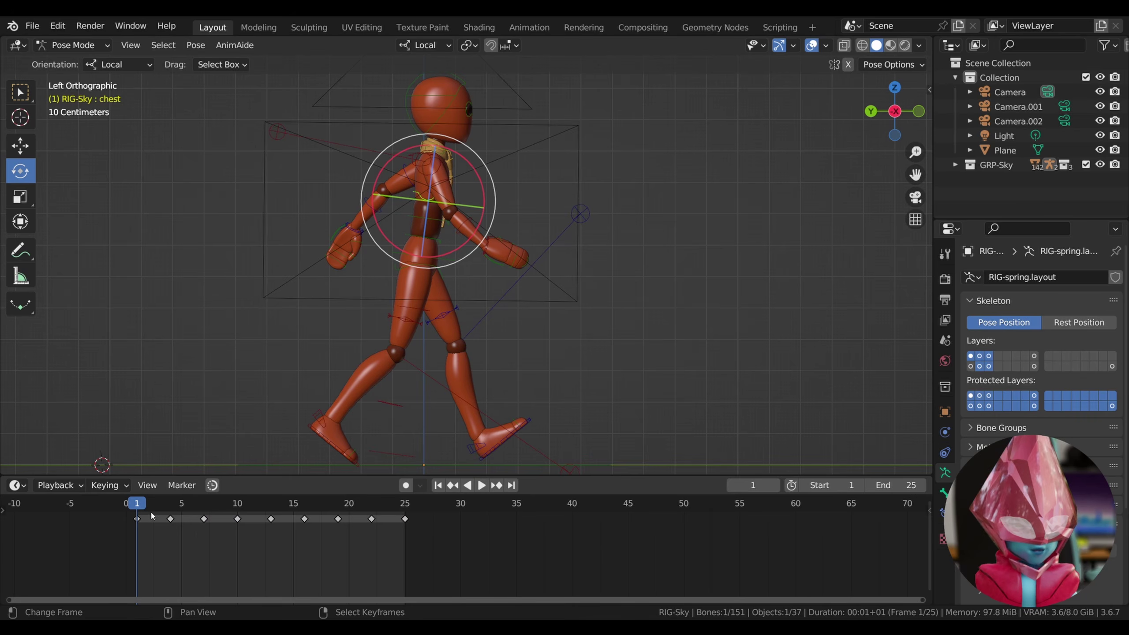
pyautogui.moveTo(159, 512); pyautogui.dragTo(379, 573)
pyautogui.press('Delete')
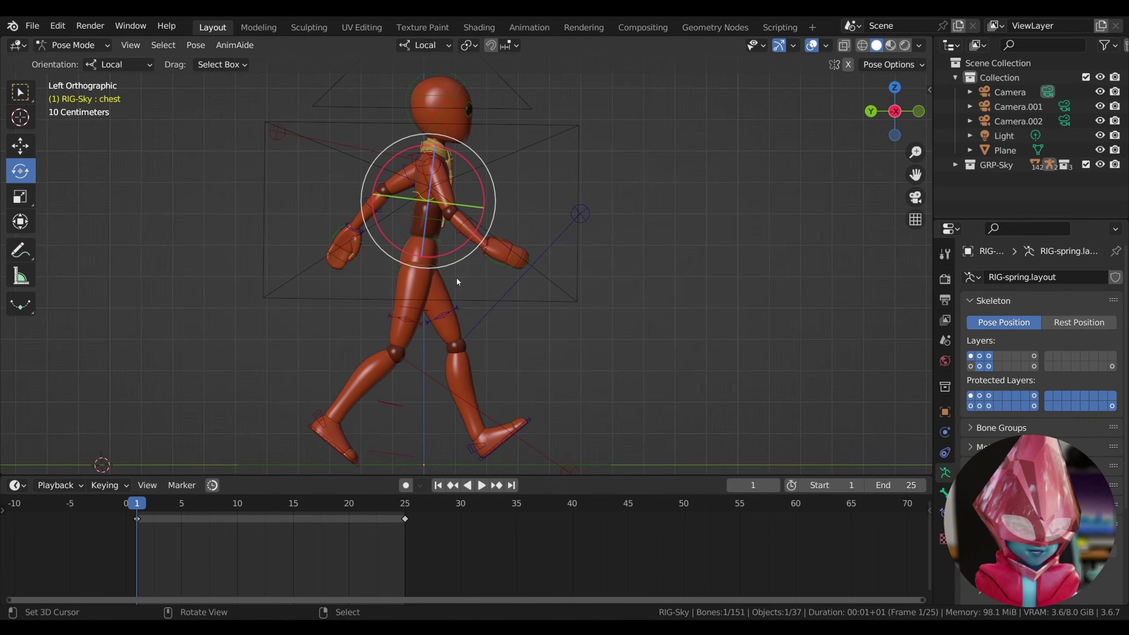
# Rotate the chest control to lean the upper body forward at frame 1 and insert a keyframe
pyautogui.rightClick(430, 267)
pyautogui.rightClick(424, 220)
pyautogui.rightClick(423, 202)
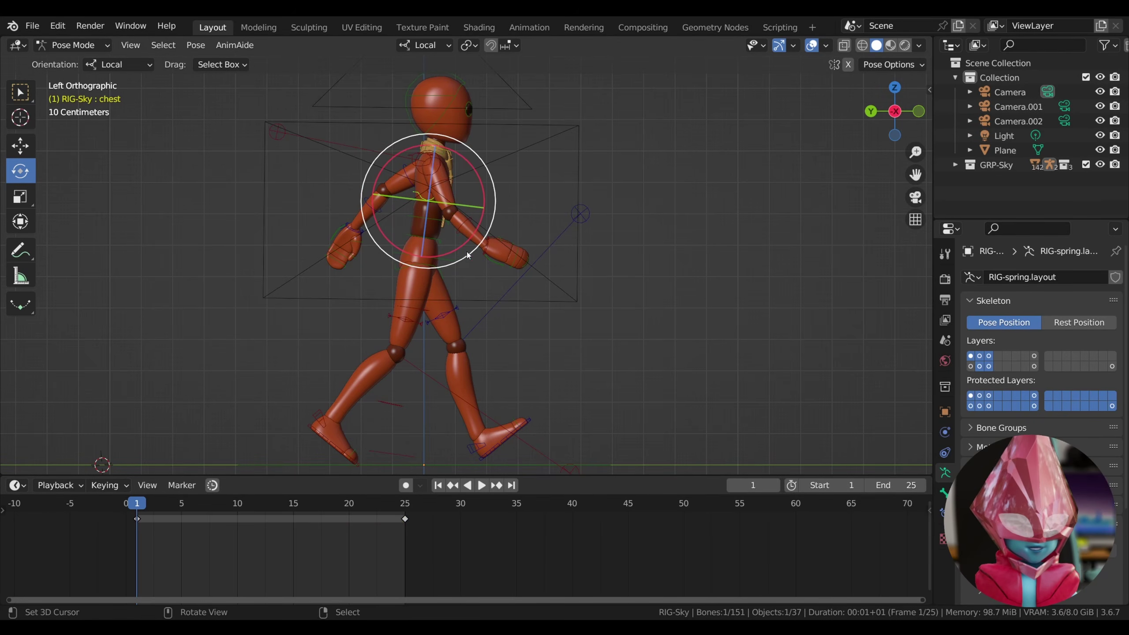
pyautogui.moveTo(471, 260); pyautogui.dragTo(463, 269)
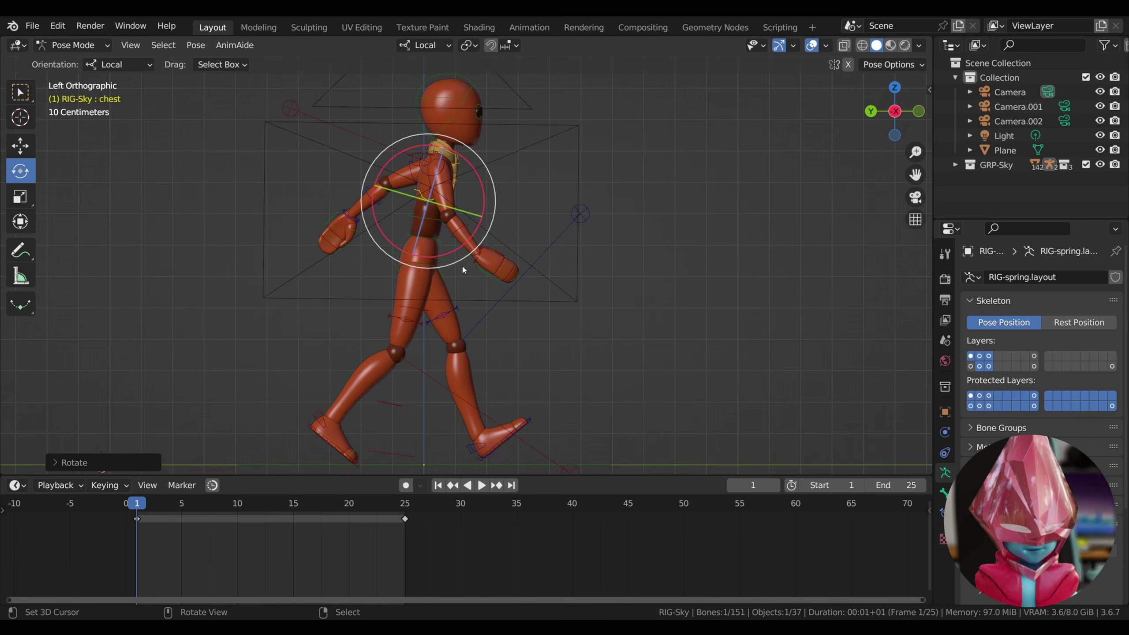
pyautogui.press('i')
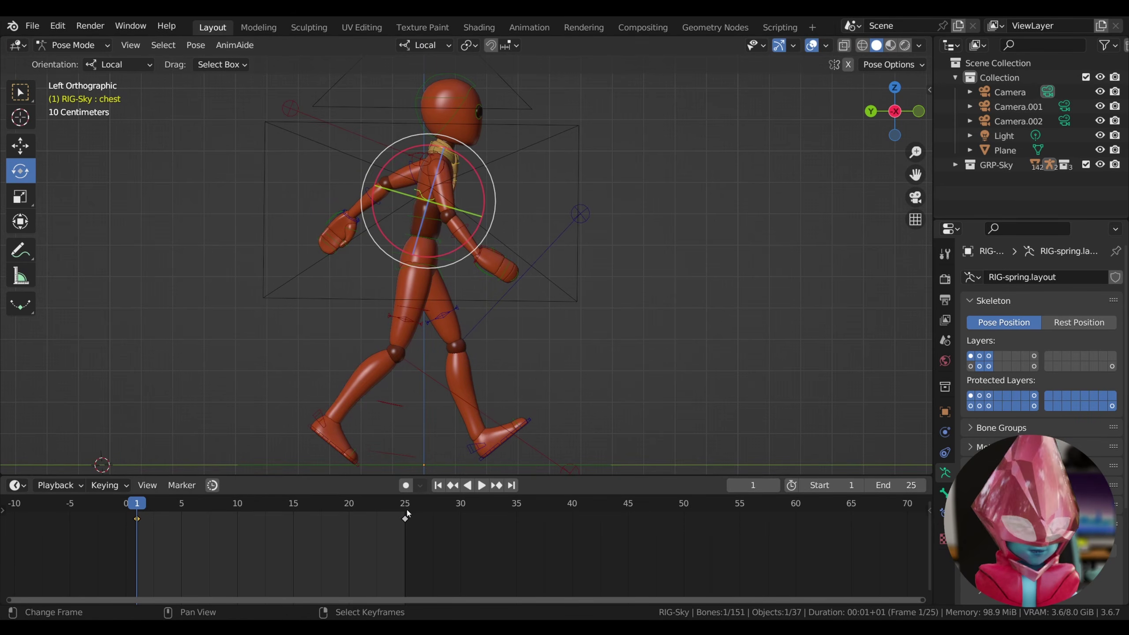
# Copy the chest control's keyframe from frame 1 and paste it at frame 25
pyautogui.rightClick(138, 525)
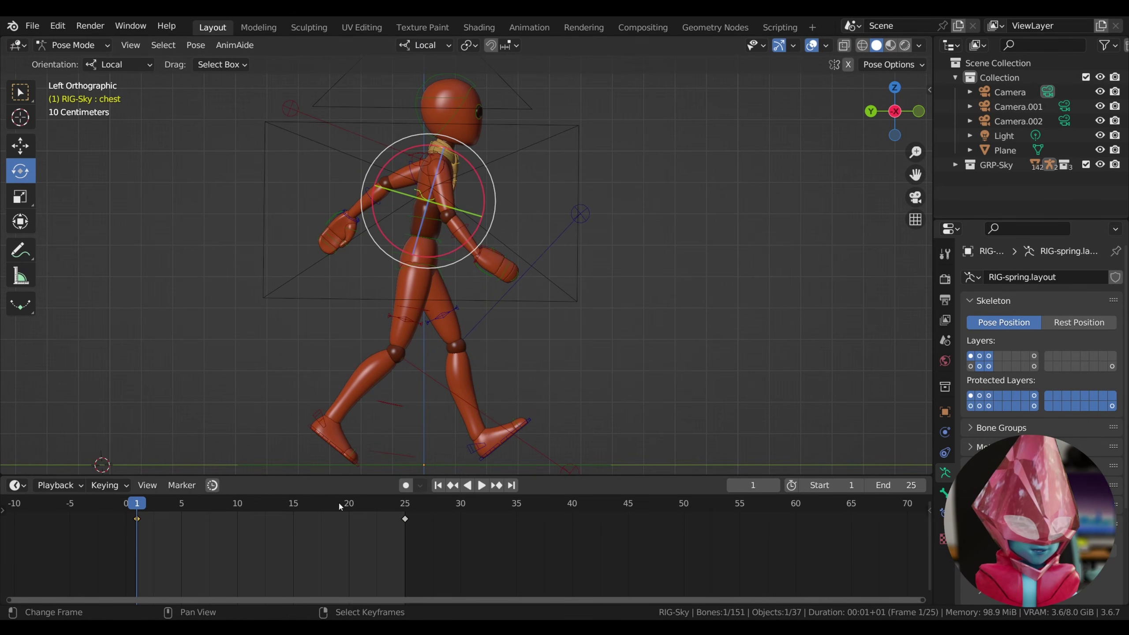
pyautogui.click(403, 503)
pyautogui.rightClick(395, 512)
pyautogui.click(334, 441)
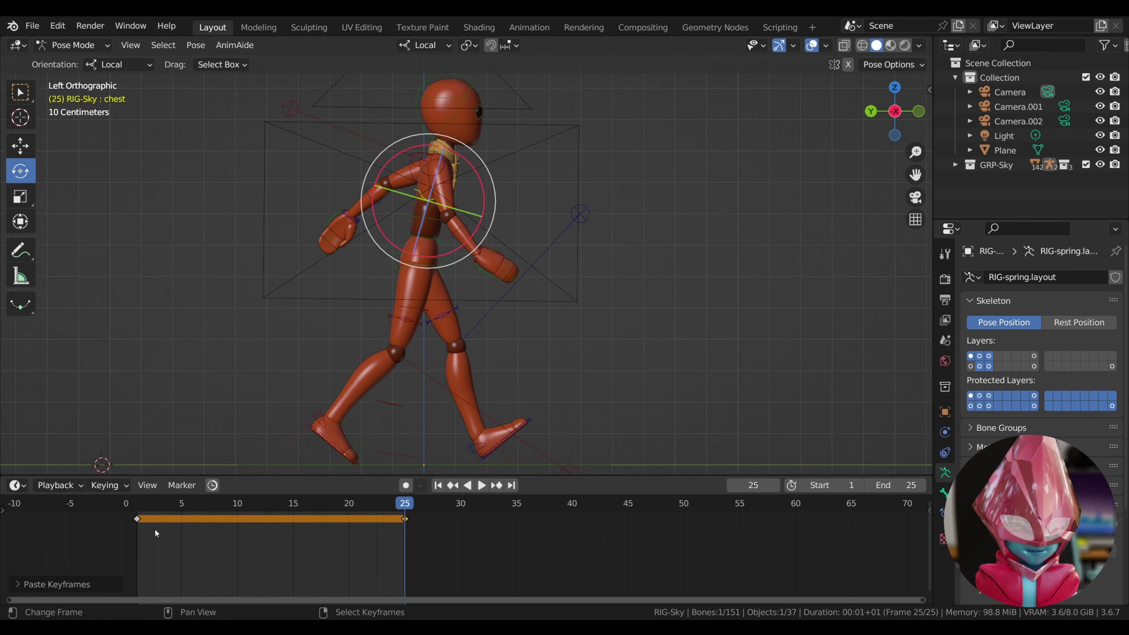
# Twist the chest control at frame 1 so the right shoulder swings forward, and insert a keyframe
pyautogui.press('space')
pyautogui.moveTo(191, 511); pyautogui.dragTo(136, 520)
pyautogui.press('space')
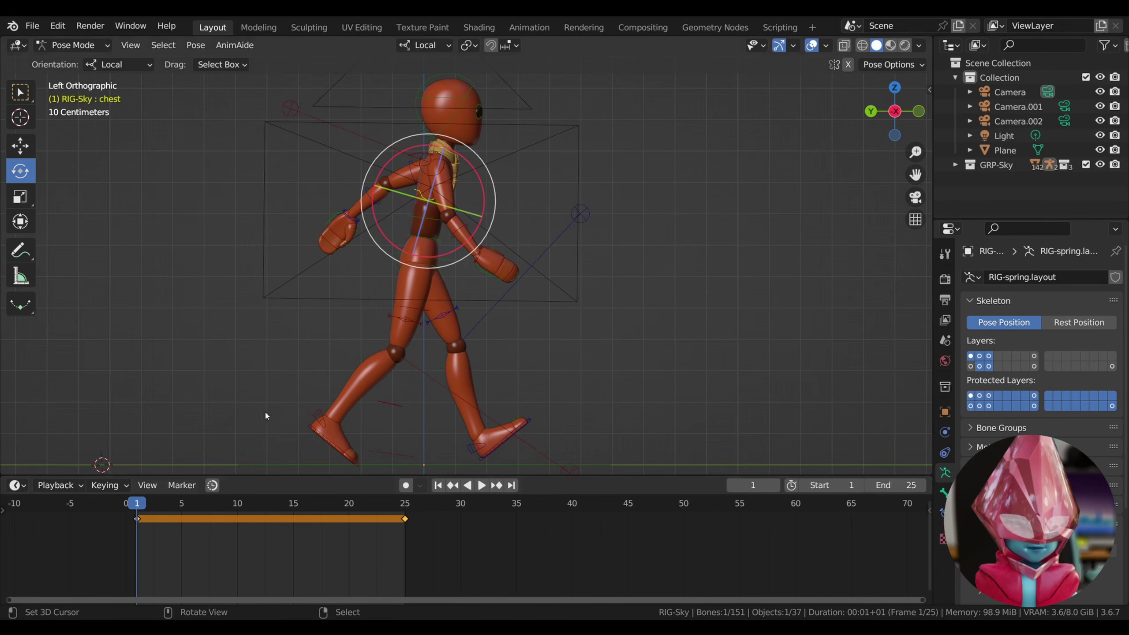
pyautogui.moveTo(893, 85); pyautogui.dragTo(788, 120)
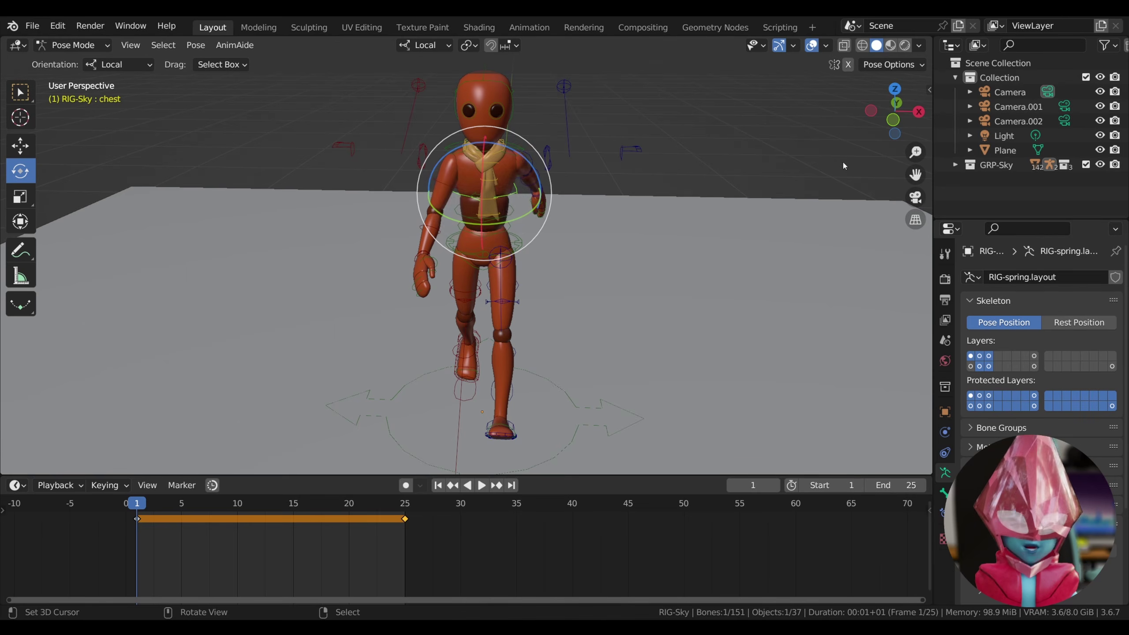
pyautogui.moveTo(889, 112); pyautogui.dragTo(913, 118)
pyautogui.moveTo(502, 225); pyautogui.dragTo(521, 213)
pyautogui.press('i')
pyautogui.click(523, 209)
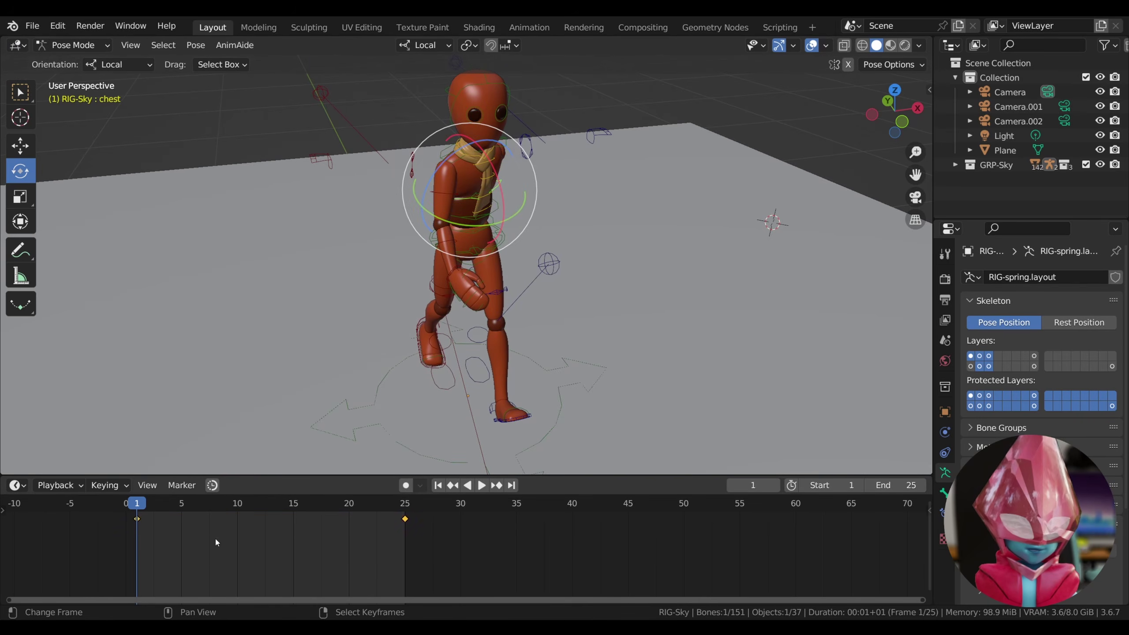
# Twist the chest control at frame 25 to bring the right shoulder forward, and insert a Location, Rotation & Scale keyframe
pyautogui.click(404, 516)
pyautogui.press('space')
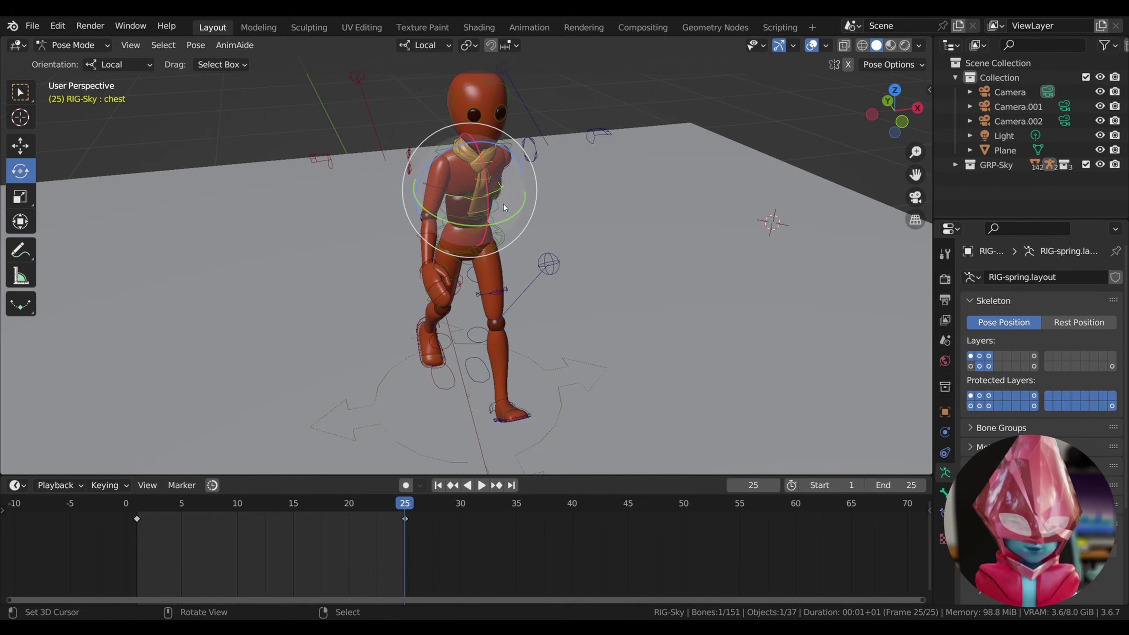
pyautogui.moveTo(516, 220); pyautogui.dragTo(517, 218)
pyautogui.press('i')
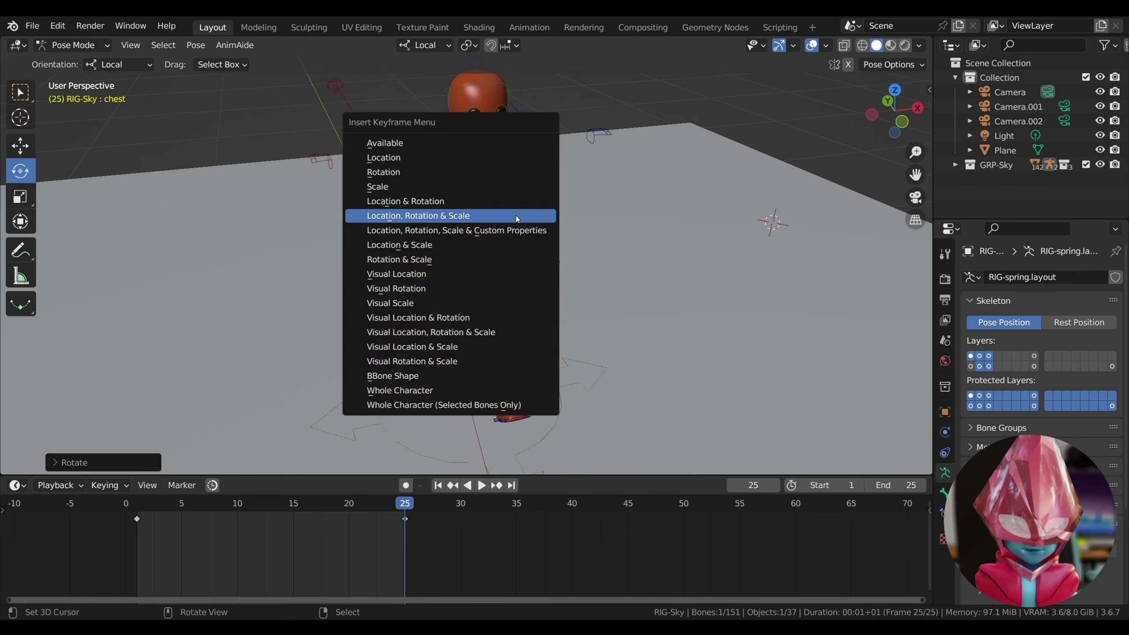
pyautogui.click(516, 215)
# Twist the chest control the opposite way at frame 13, left shoulder forward, and insert a keyframe
pyautogui.moveTo(908, 121); pyautogui.dragTo(888, 120)
pyautogui.click(133, 510)
pyautogui.moveTo(134, 510); pyautogui.dragTo(275, 521)
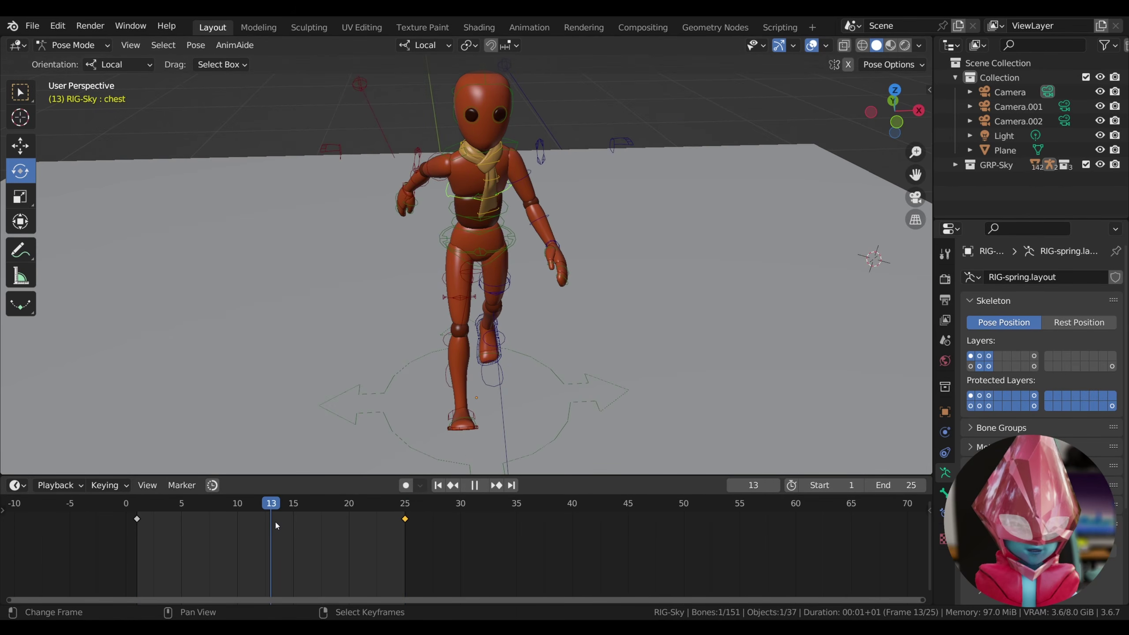
pyautogui.moveTo(529, 214); pyautogui.dragTo(501, 233)
pyautogui.press('i')
pyautogui.click(501, 231)
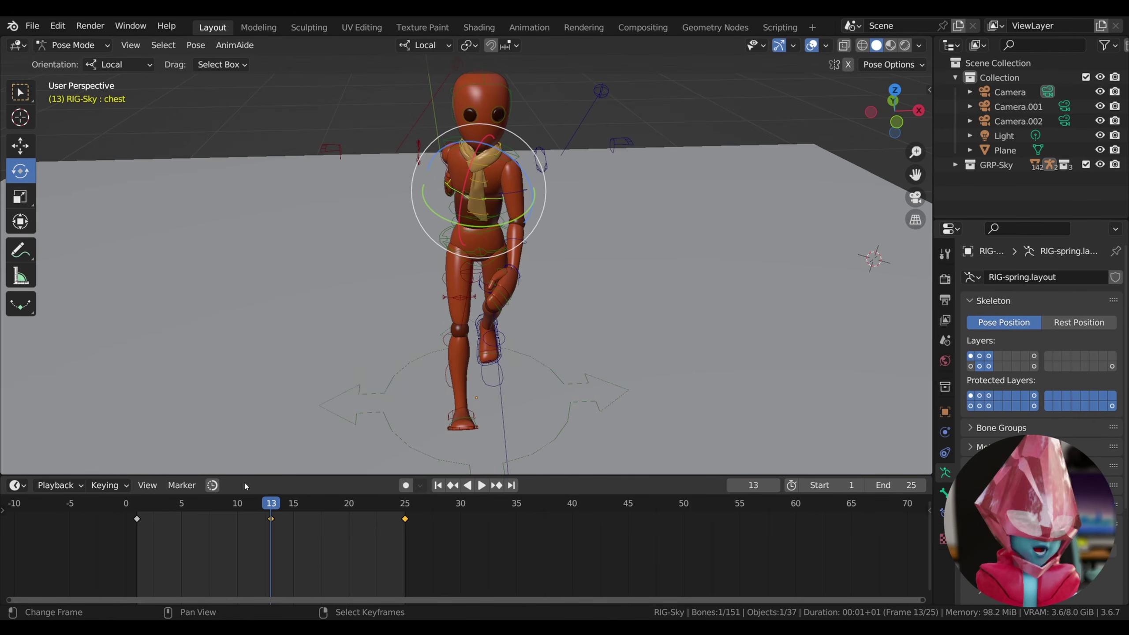
# Play back the walk from frame 1 and examine the torso movement from the front and the side
pyautogui.hotkey('shift', 'Left')
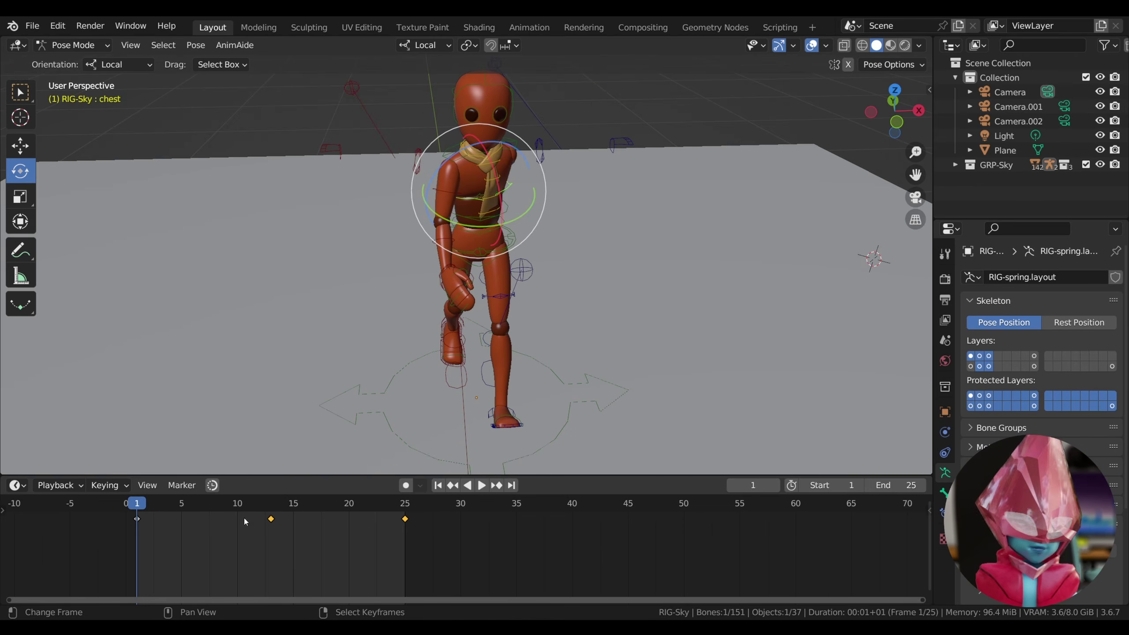
pyautogui.click(482, 484)
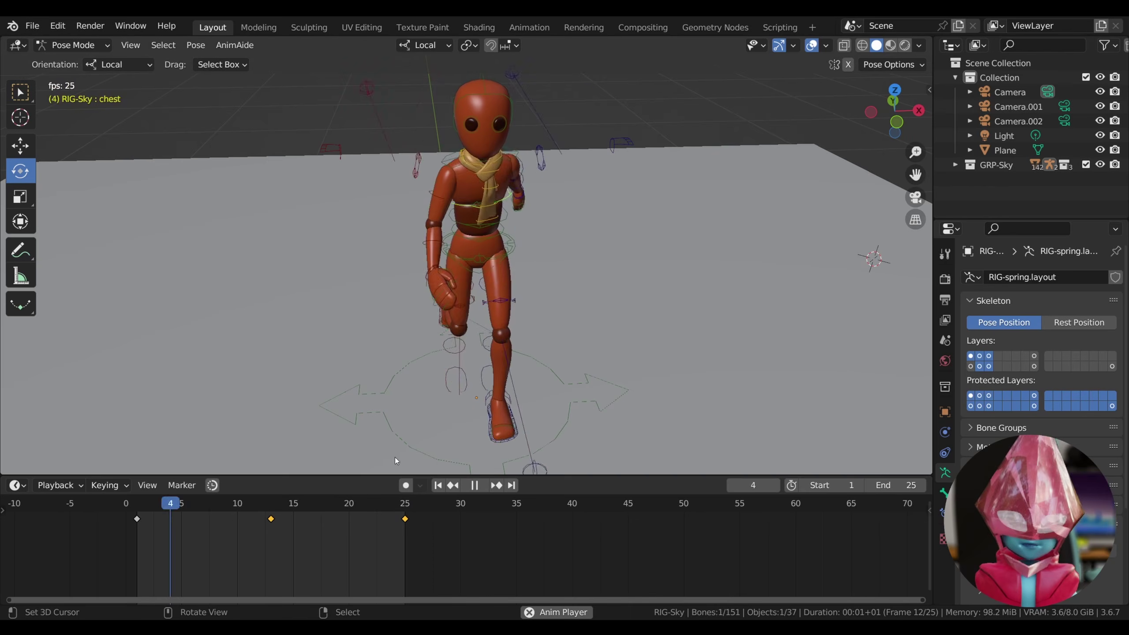
pyautogui.click(475, 485)
pyautogui.moveTo(895, 111); pyautogui.dragTo(777, 155)
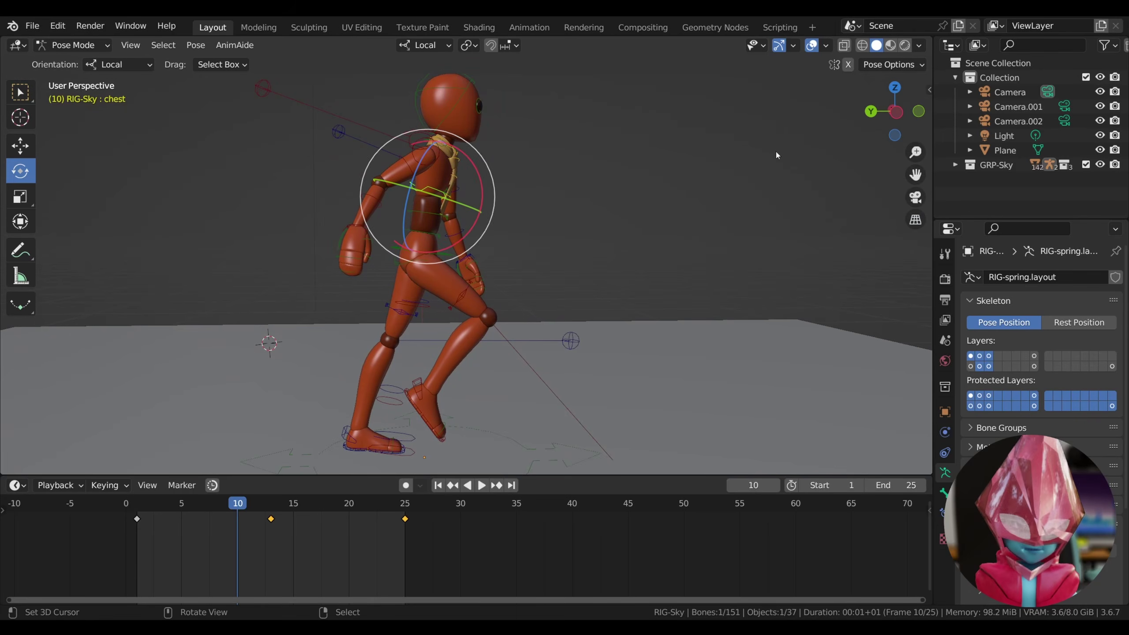
pyautogui.click(407, 257)
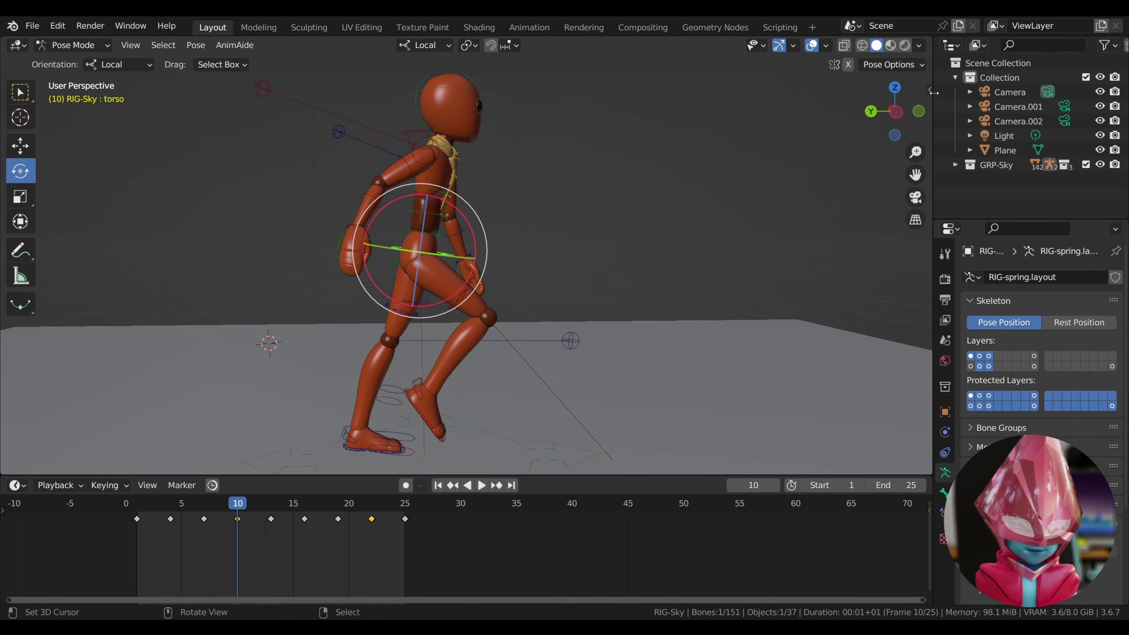
pyautogui.moveTo(895, 111); pyautogui.dragTo(801, 114)
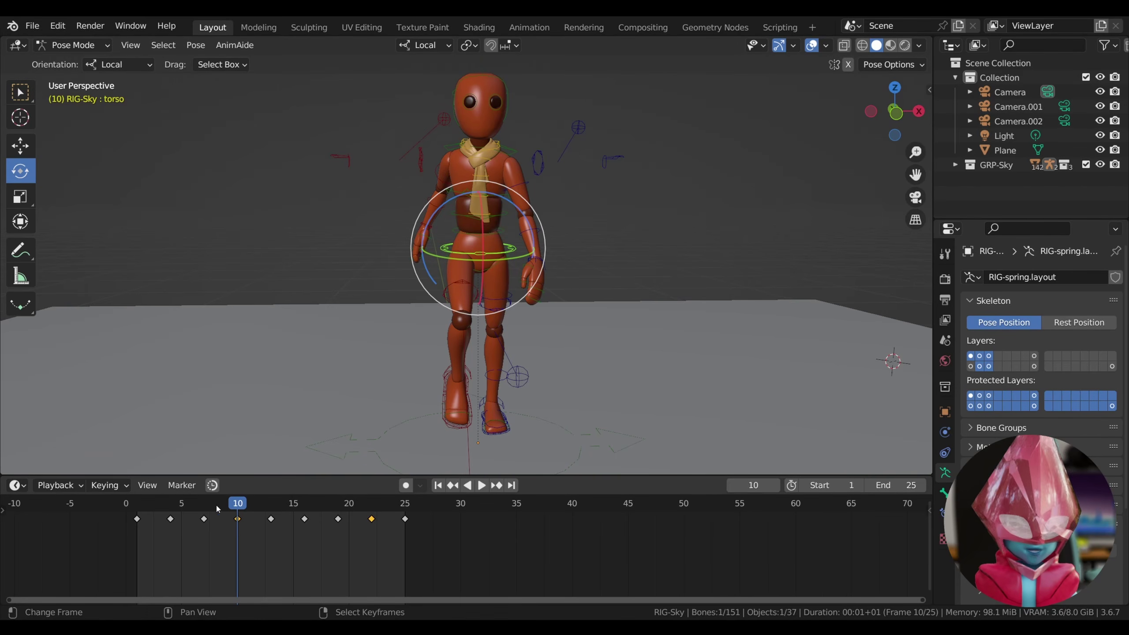
pyautogui.moveTo(215, 504); pyautogui.dragTo(141, 528)
pyautogui.press('space')
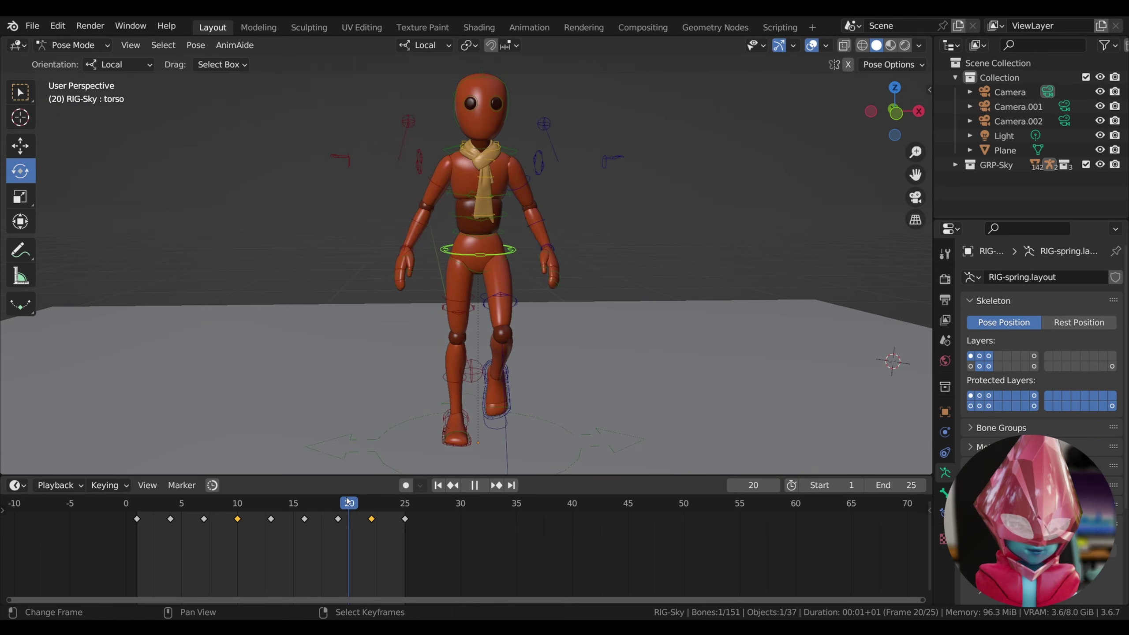
pyautogui.press('space')
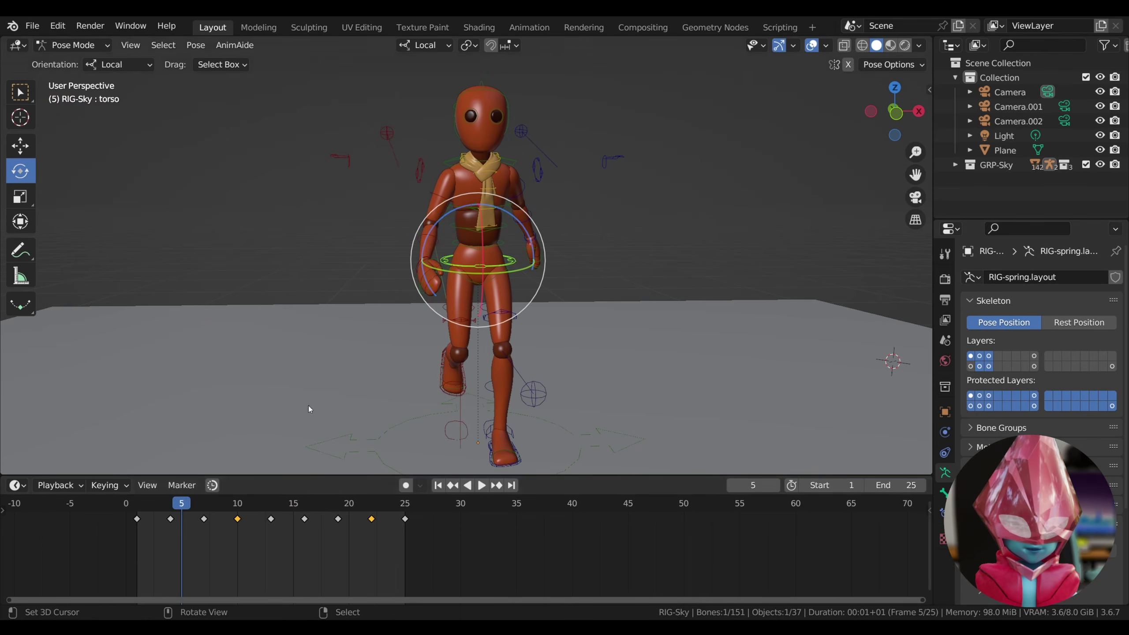
# Delete the hips control's keyframes from frame 4 through frame 25, keeping the one at frame 1, and go to frame 1
pyautogui.click(491, 278)
pyautogui.click(172, 511)
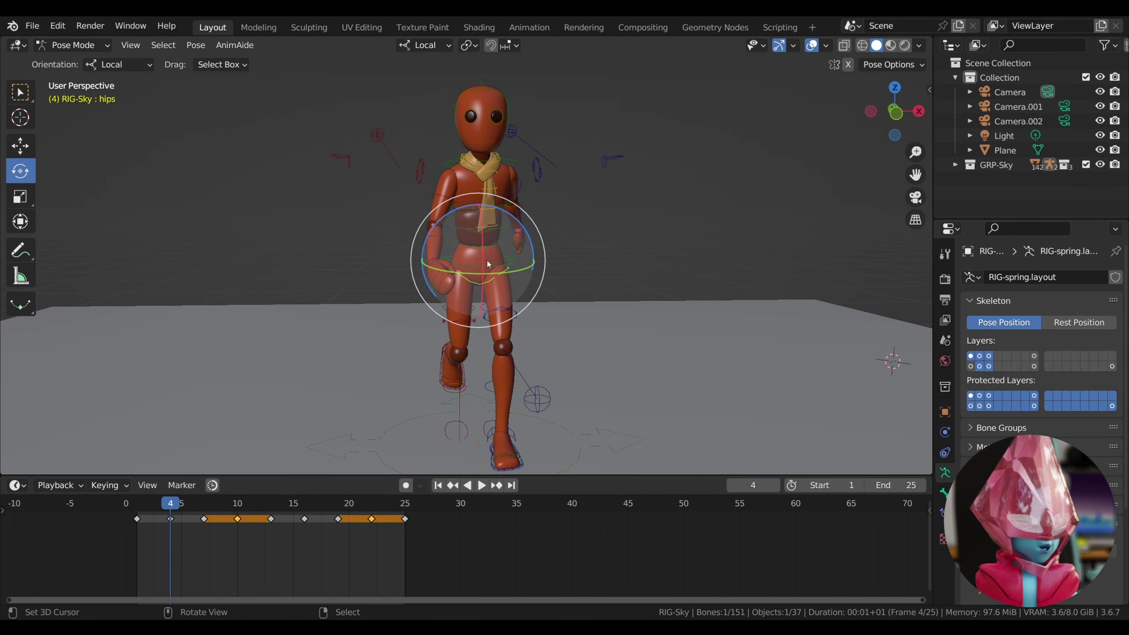
pyautogui.moveTo(164, 511); pyautogui.dragTo(379, 551)
pyautogui.press('Delete')
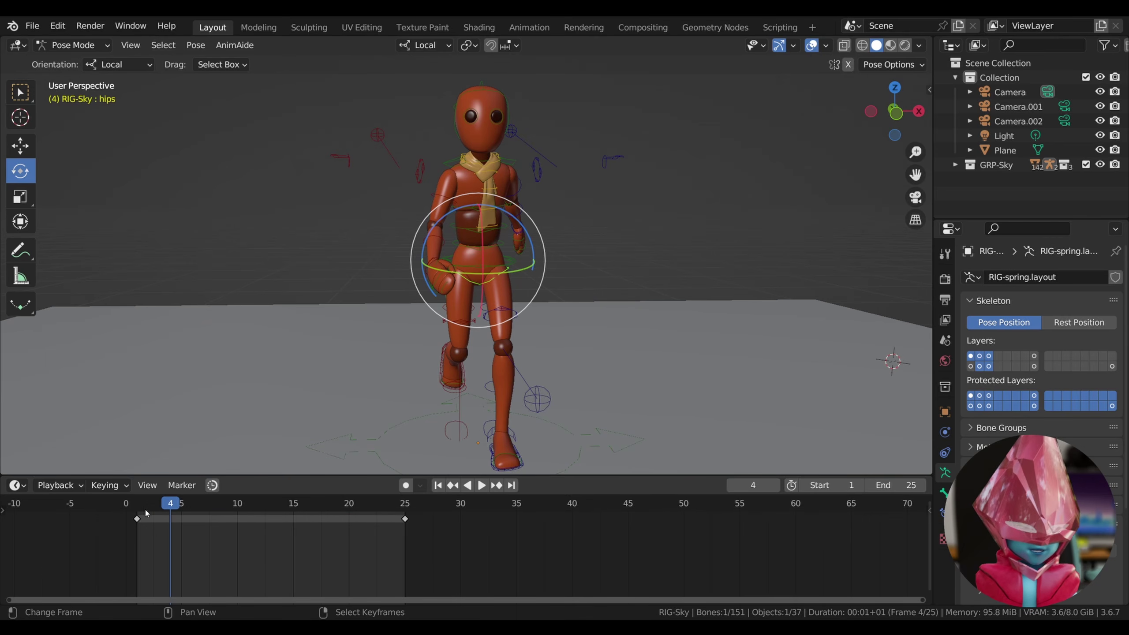
pyautogui.press('Delete')
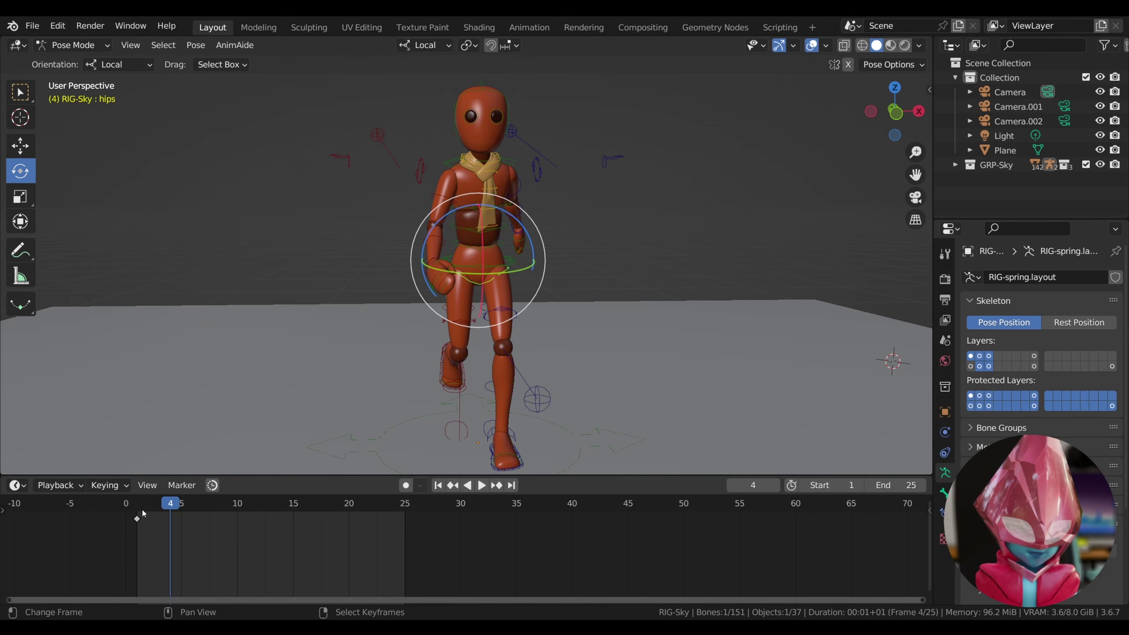
pyautogui.click(143, 512)
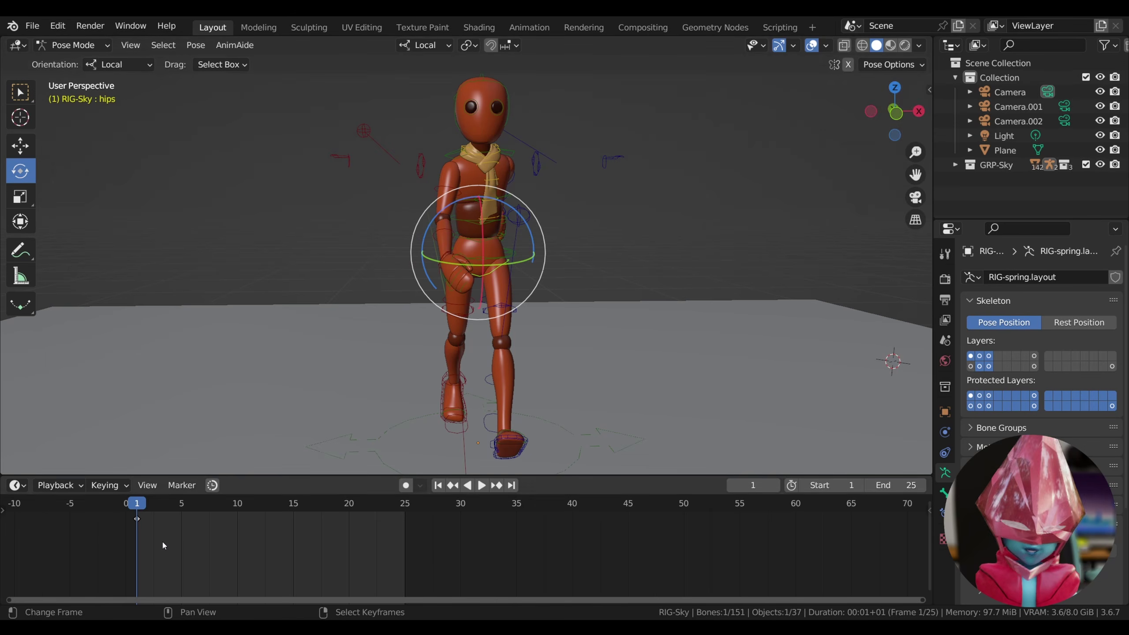
# Tilt the hips control at frame 8 so the side over the planted left leg is higher, and insert a keyframe
pyautogui.moveTo(896, 113); pyautogui.dragTo(889, 113)
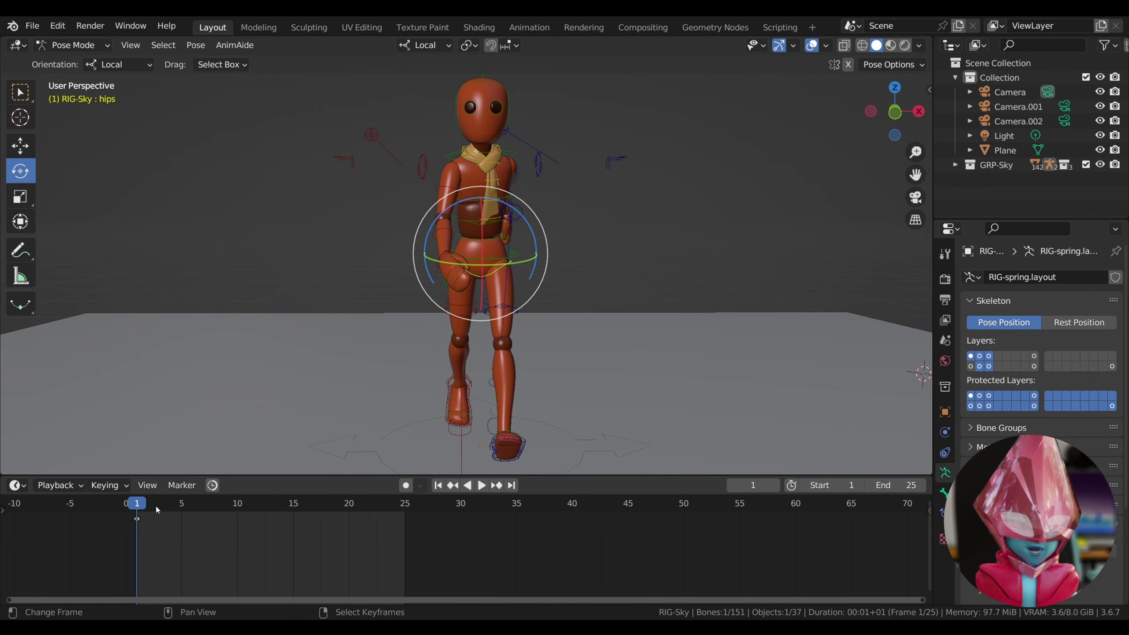
pyautogui.moveTo(155, 505); pyautogui.dragTo(179, 510)
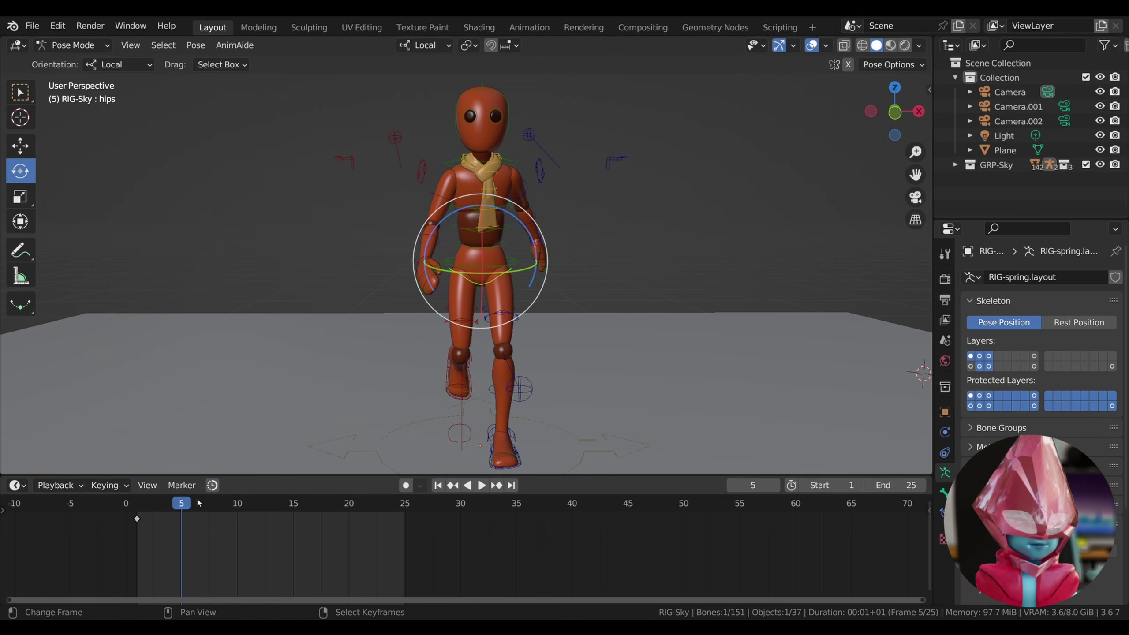
pyautogui.click(502, 258)
pyautogui.click(477, 286)
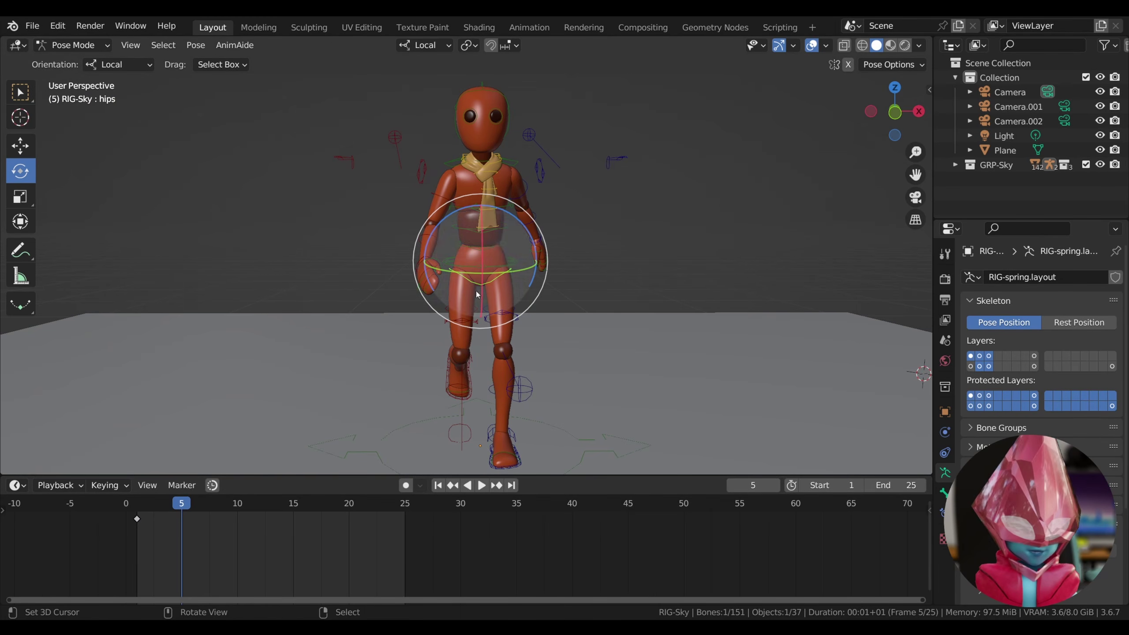
pyautogui.press('space')
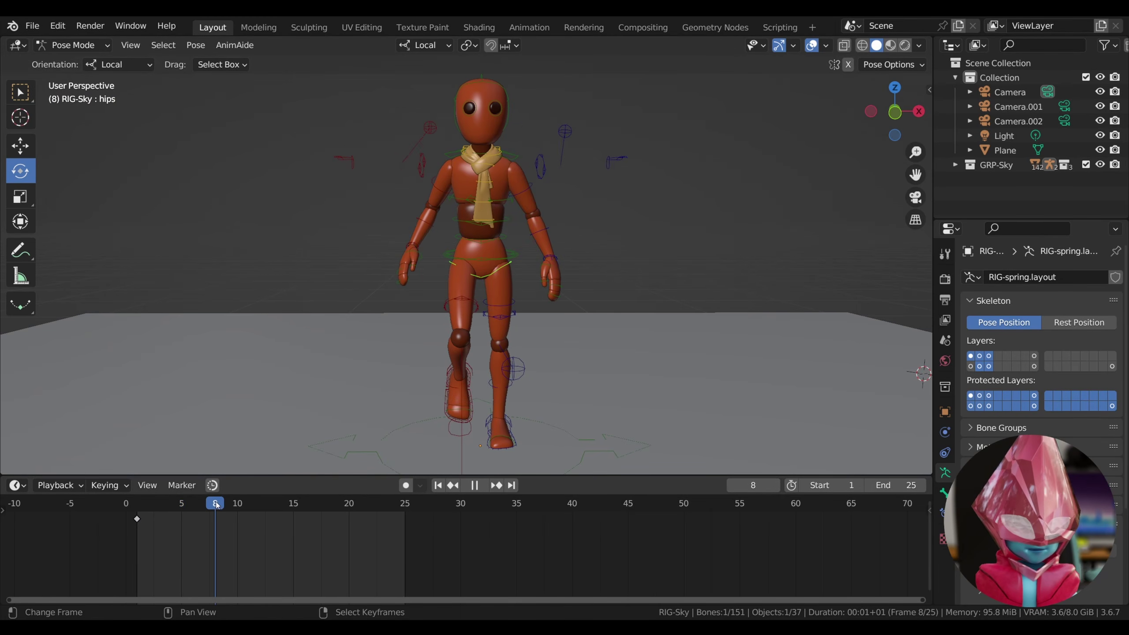
pyautogui.press('space')
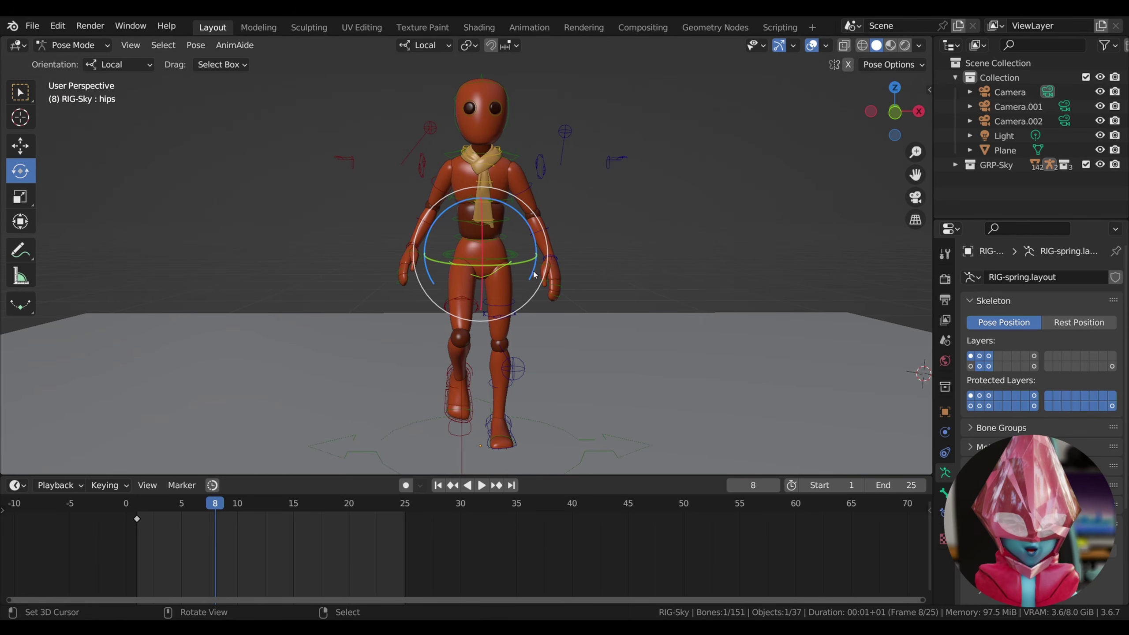
pyautogui.moveTo(535, 274); pyautogui.dragTo(542, 267)
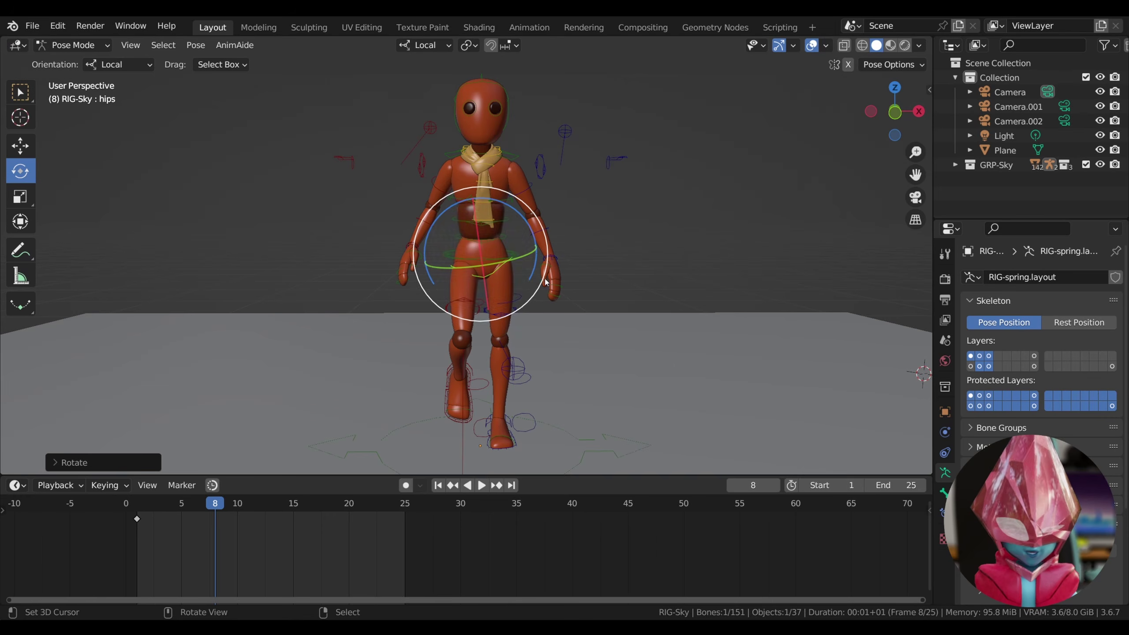
pyautogui.press('i')
pyautogui.click(475, 279)
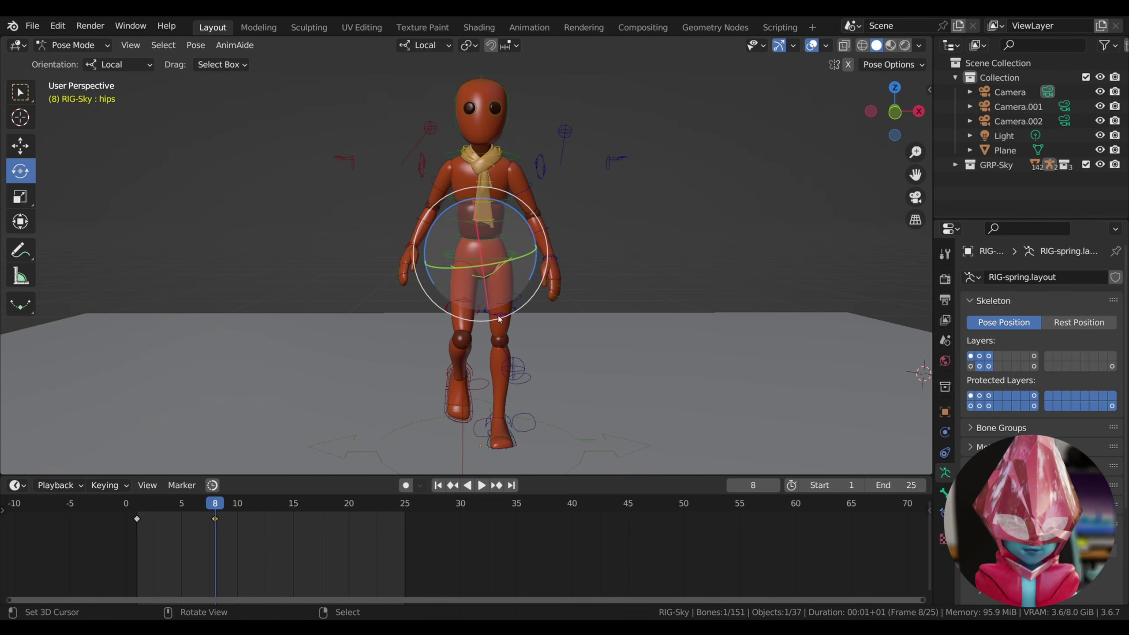
# Tilt the hips control the opposite way at frame 19, raising the side over the planted right leg, and insert a keyframe
pyautogui.press('space')
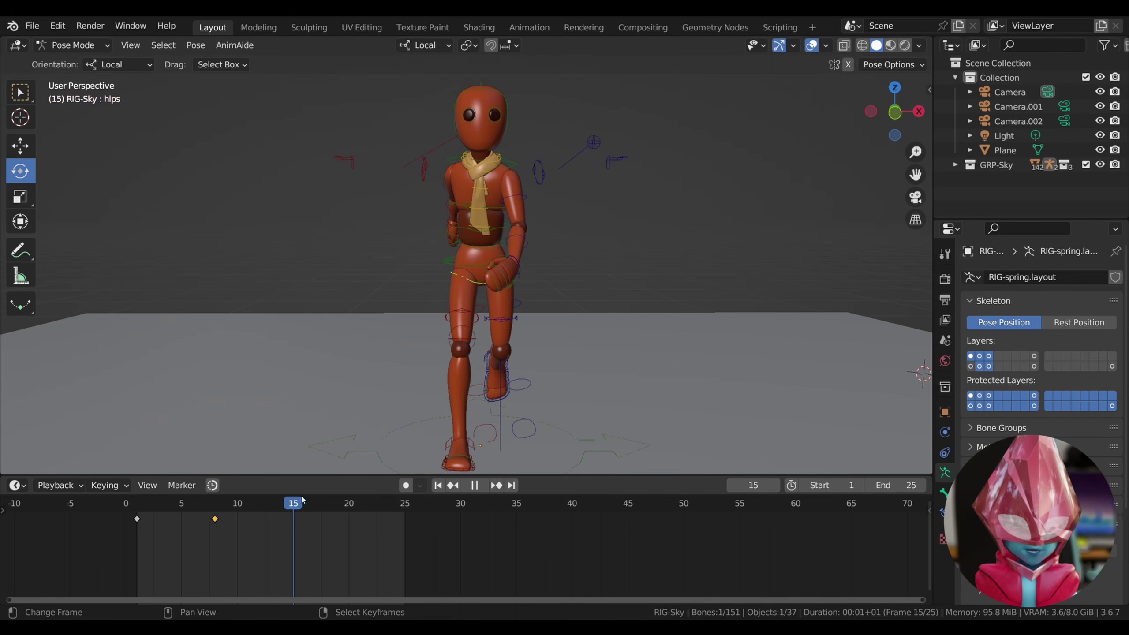
pyautogui.press('space')
pyautogui.click(499, 263)
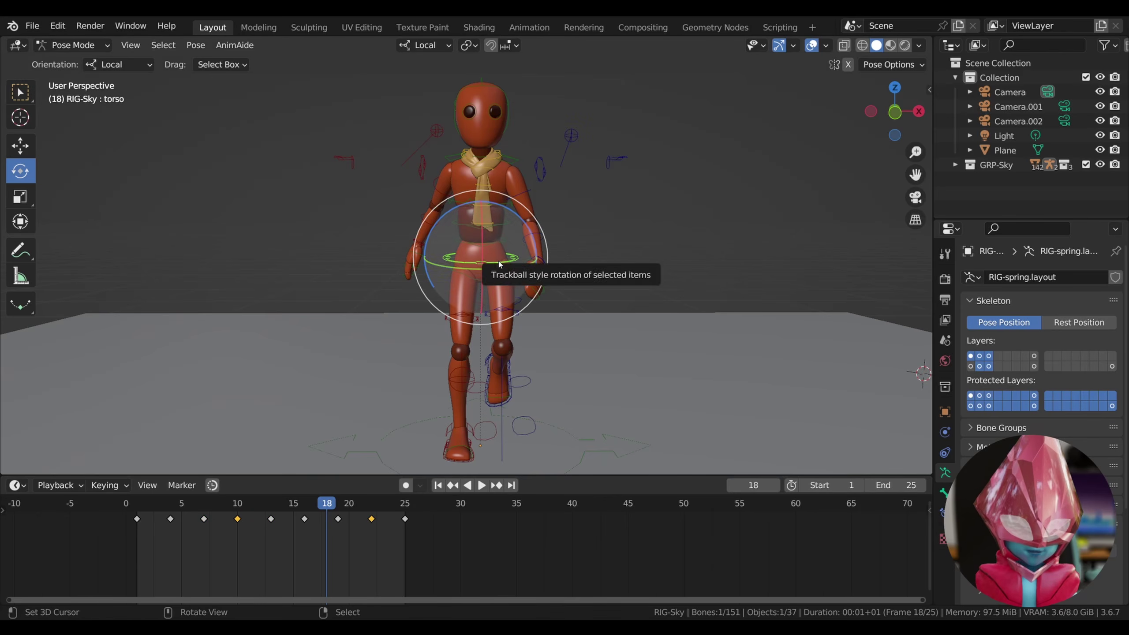
pyautogui.press('Right')
pyautogui.click(495, 279)
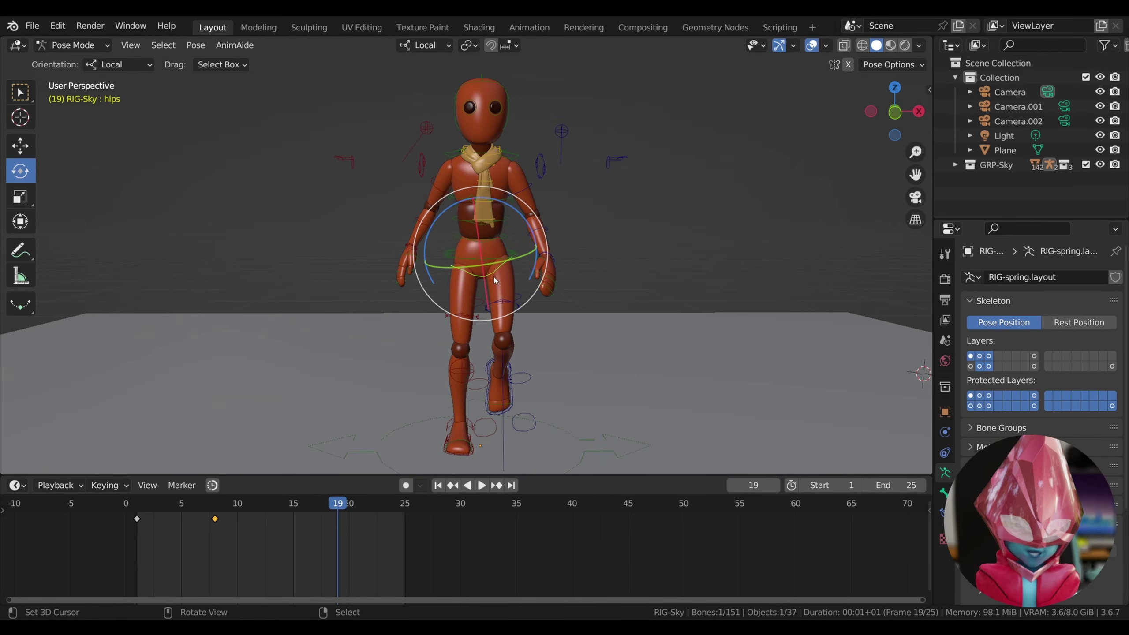
pyautogui.moveTo(534, 266); pyautogui.dragTo(530, 281)
pyautogui.press('i')
pyautogui.click(529, 278)
# Copy the hips control's keyframe from frame 1 and paste it at frame 25
pyautogui.rightClick(136, 520)
pyautogui.press('w')
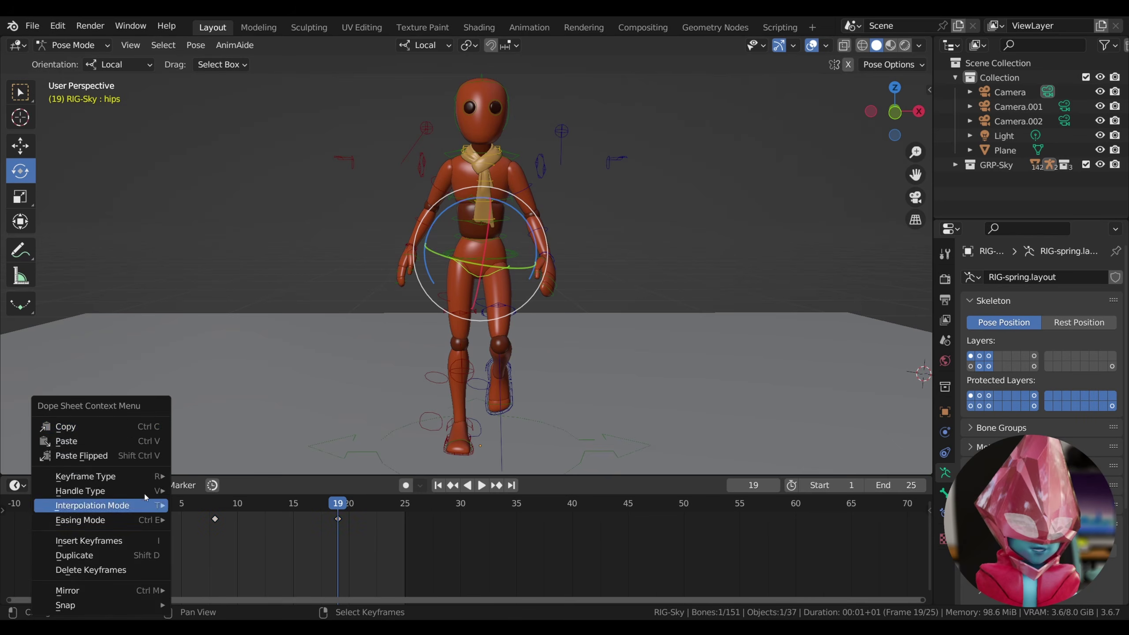
pyautogui.click(124, 430)
pyautogui.click(405, 512)
pyautogui.rightClick(407, 515)
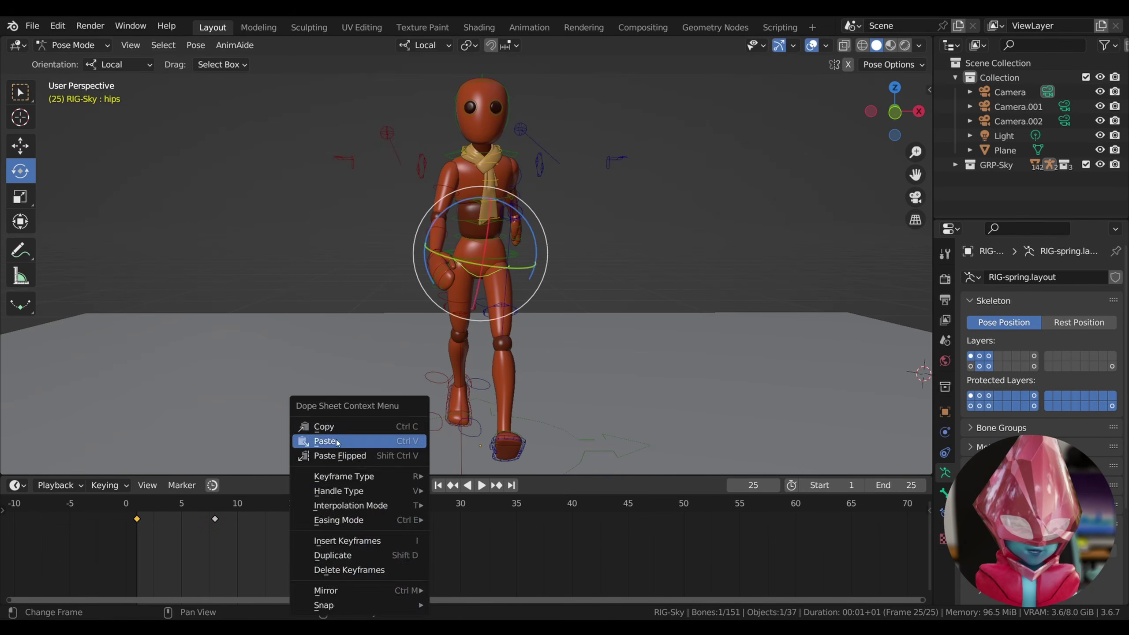
pyautogui.click(391, 441)
# Play back the walk, compare the hip tilt at frames 8 and 19, and select the torso control
pyautogui.click(481, 485)
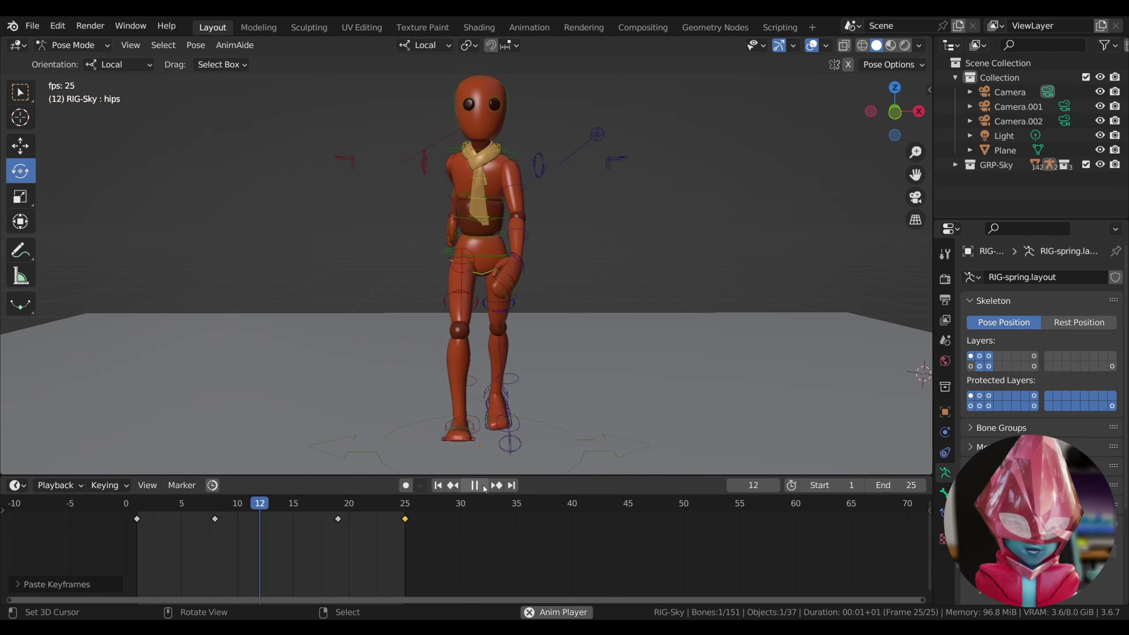
pyautogui.moveTo(214, 509)
pyautogui.mouseDown()
pyautogui.moveTo(169, 507)
pyautogui.moveTo(214, 508)
pyautogui.mouseUp()
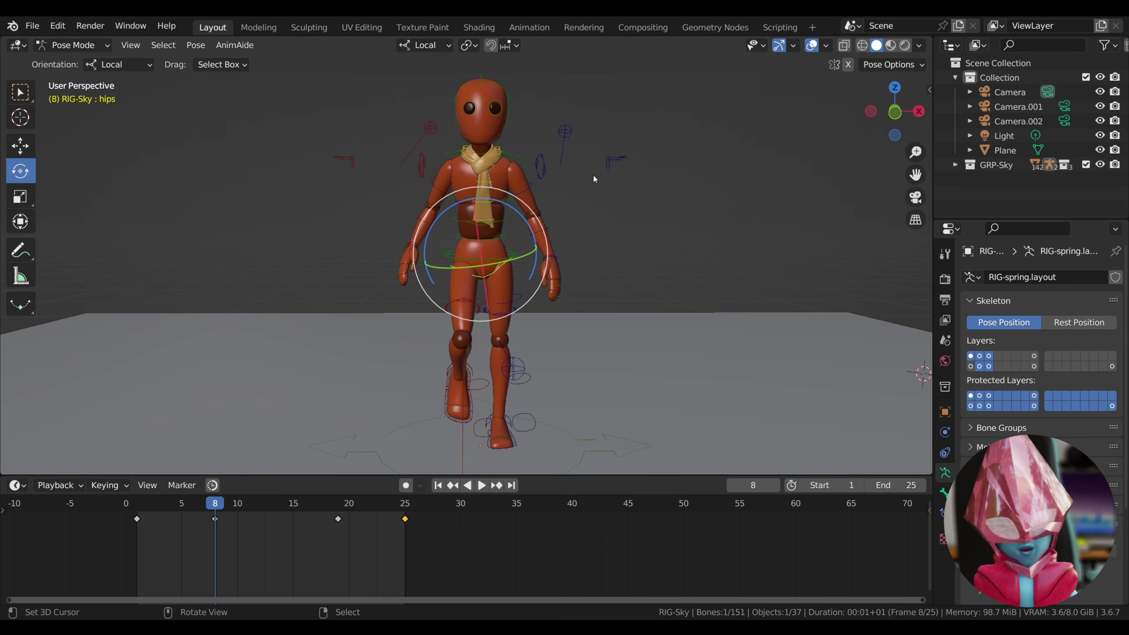
pyautogui.click(346, 510)
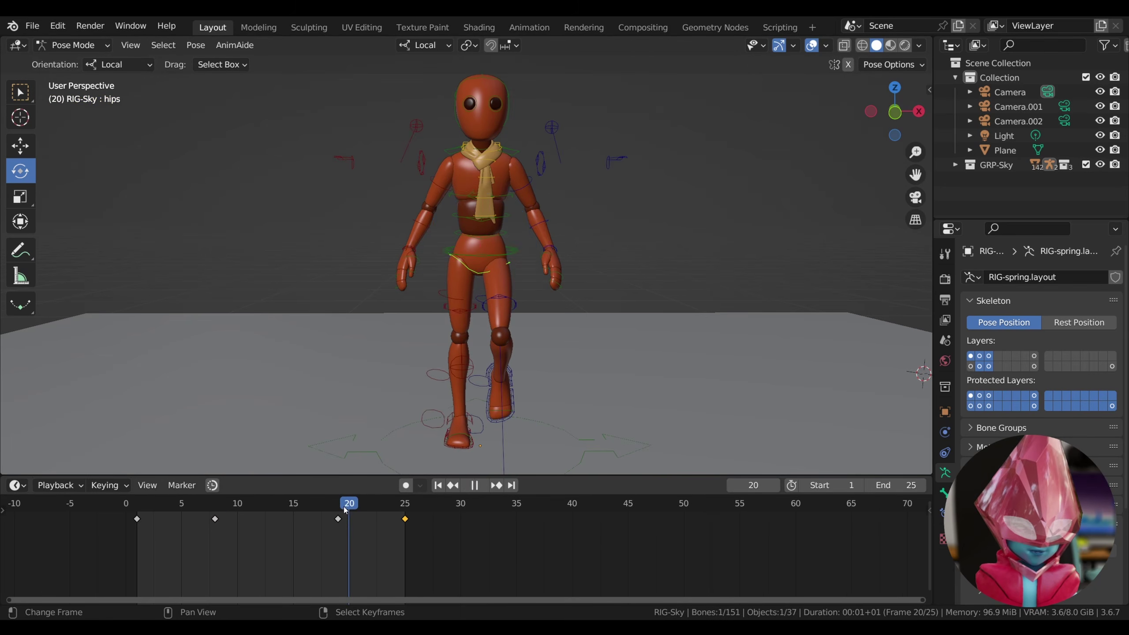
pyautogui.click(340, 509)
pyautogui.click(341, 510)
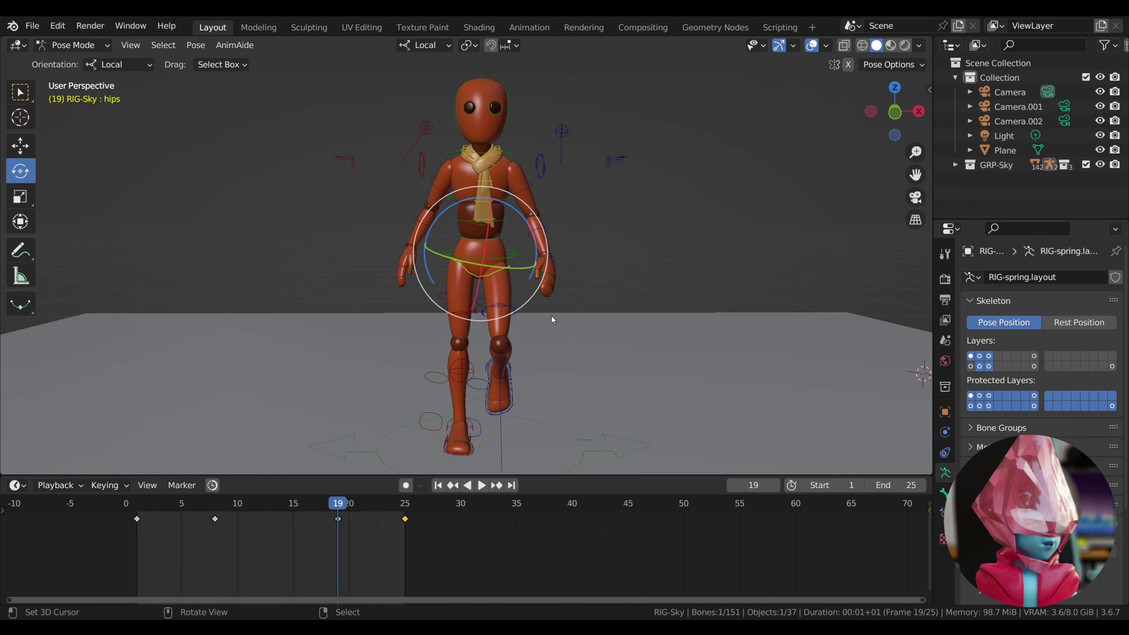
pyautogui.click(510, 253)
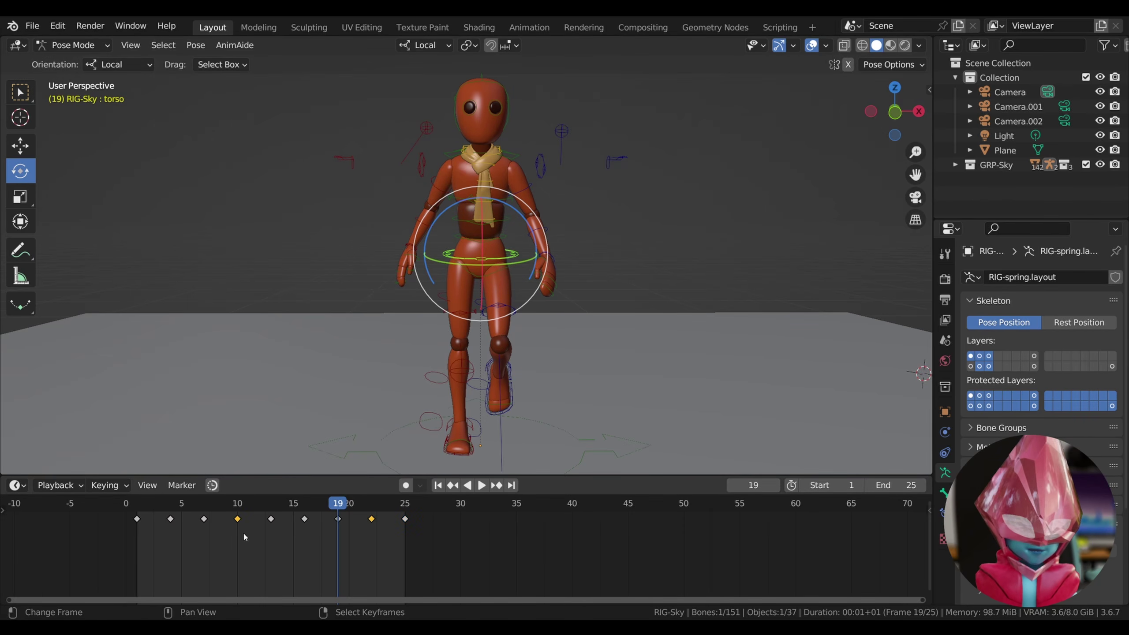
# Go to frame 7, expand the torso control's keyframe channels in the timeline, and switch to the Move tool
pyautogui.moveTo(139, 511); pyautogui.dragTo(204, 512)
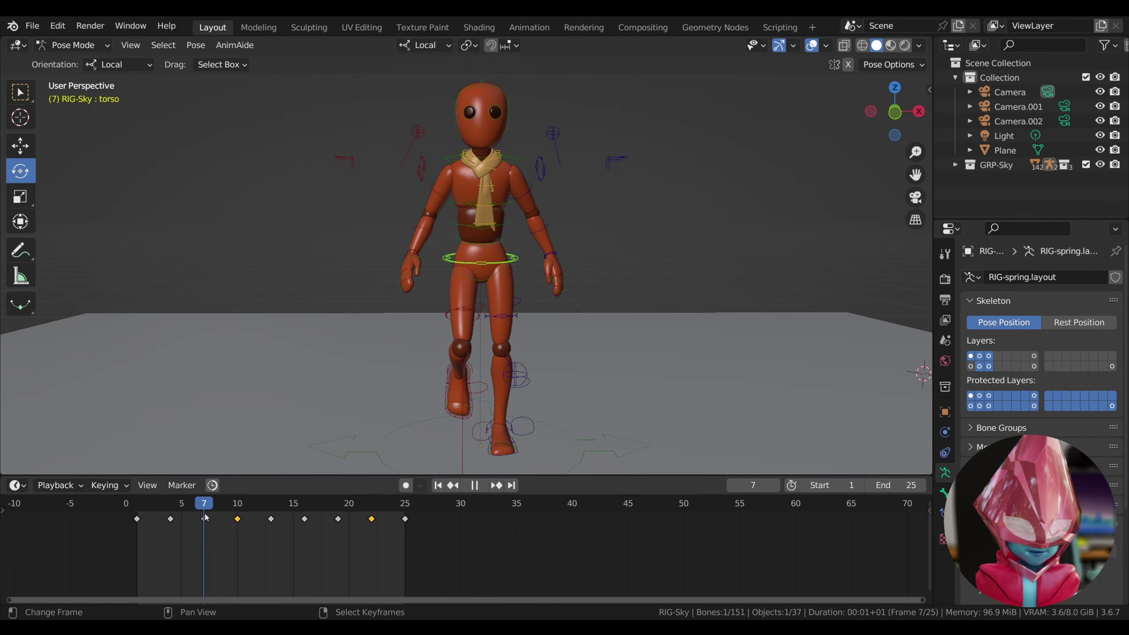
pyautogui.click(5, 510)
pyautogui.click(6, 521)
pyautogui.click(17, 560)
pyautogui.moveTo(236, 550); pyautogui.dragTo(237, 528, button='middle')
pyautogui.click(292, 558)
pyautogui.click(14, 143)
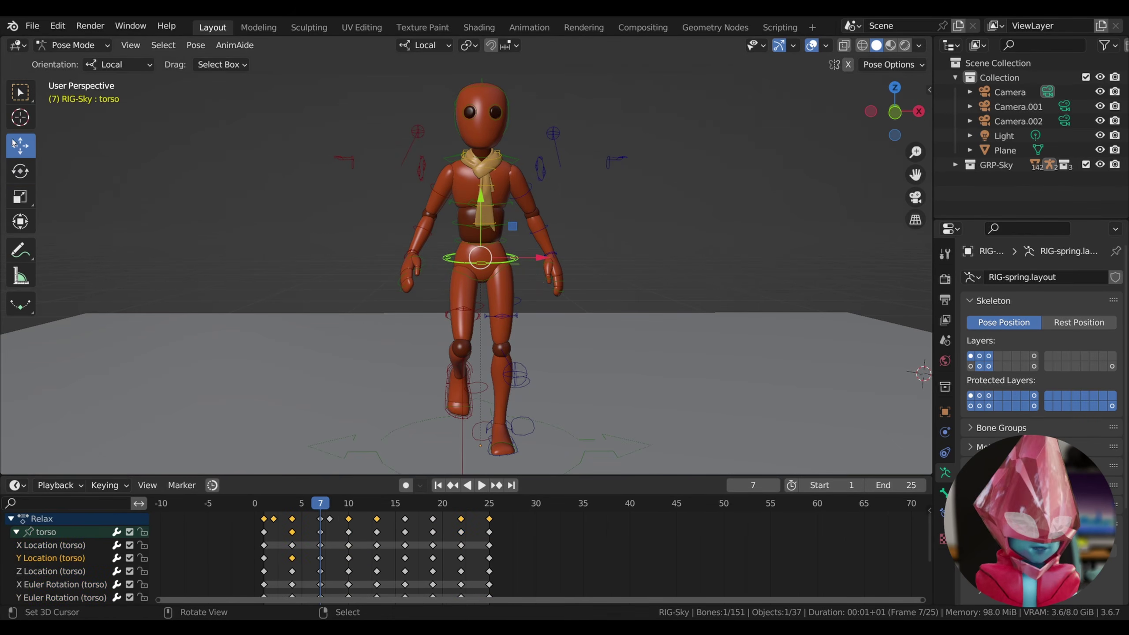
# Delete the torso's X and Z Location keyframes at frames 4, 10, 16 and 22
pyautogui.moveTo(527, 313)
pyautogui.mouseDown(button='middle')
pyautogui.moveTo(577, 311)
pyautogui.moveTo(535, 316)
pyautogui.mouseUp(button='middle')
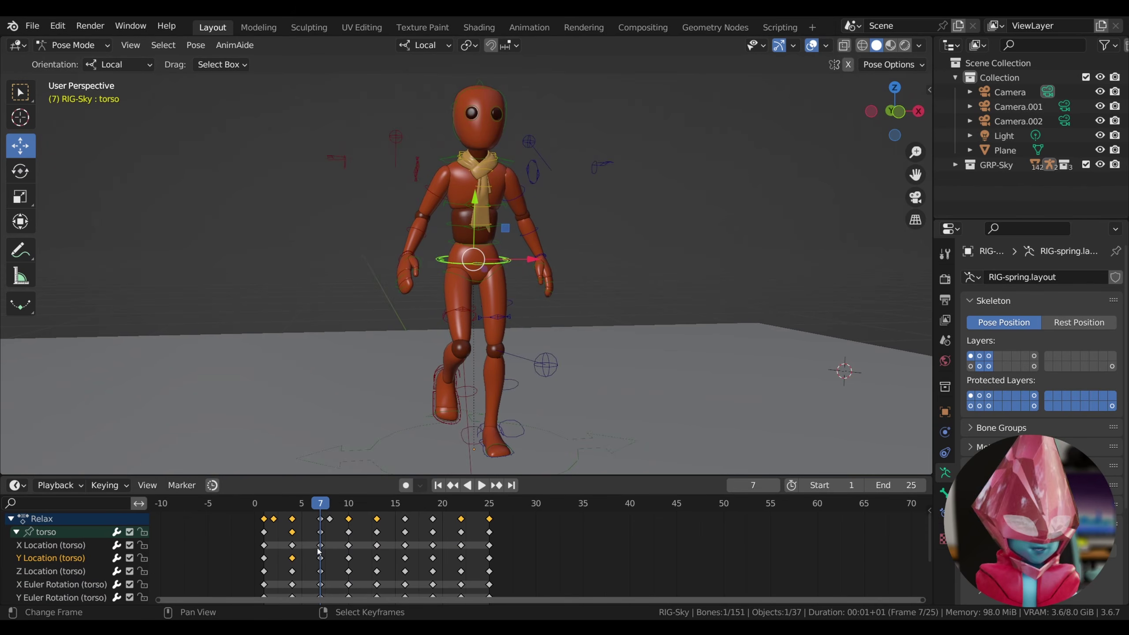
pyautogui.click(293, 559)
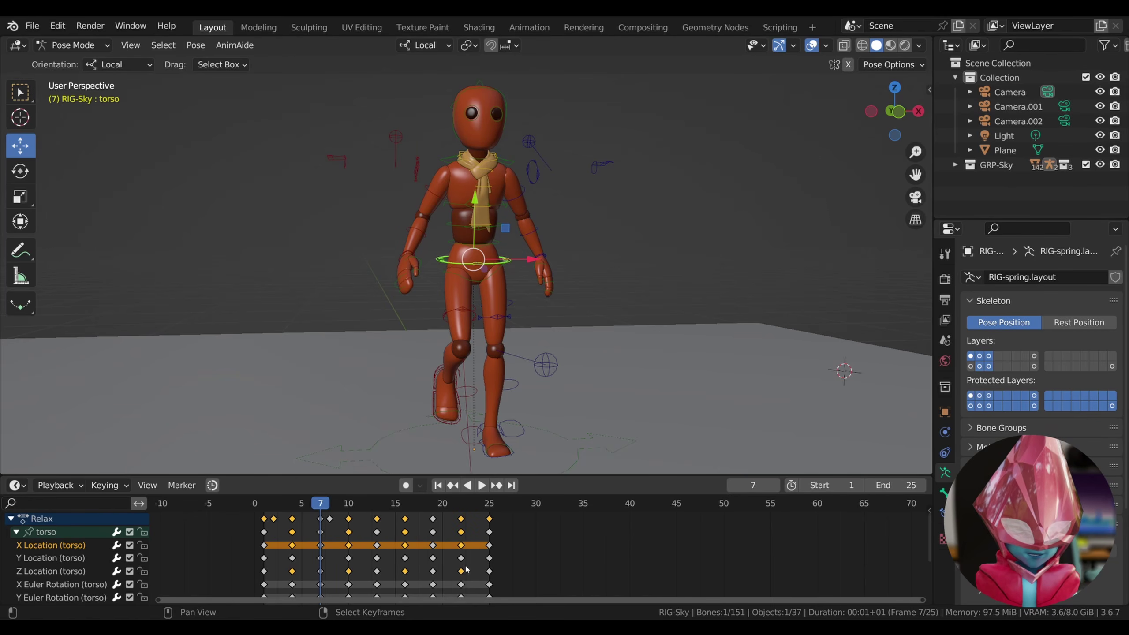
pyautogui.press('Delete')
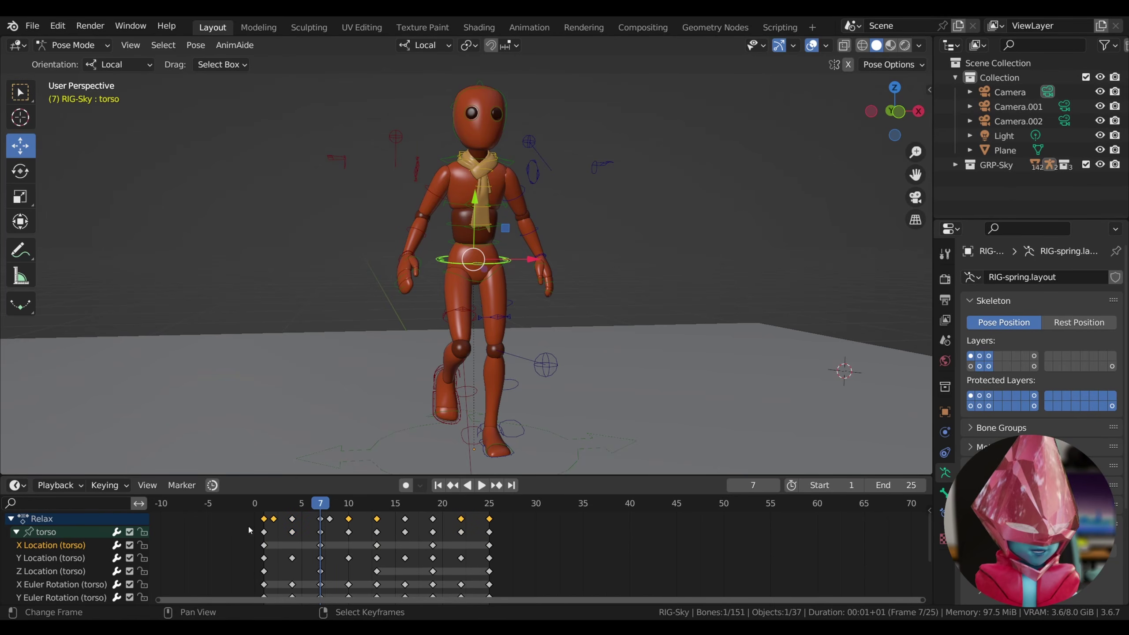
# Expand the hips control's keyframe channels to check them, and reselect the torso control
pyautogui.click(12, 518)
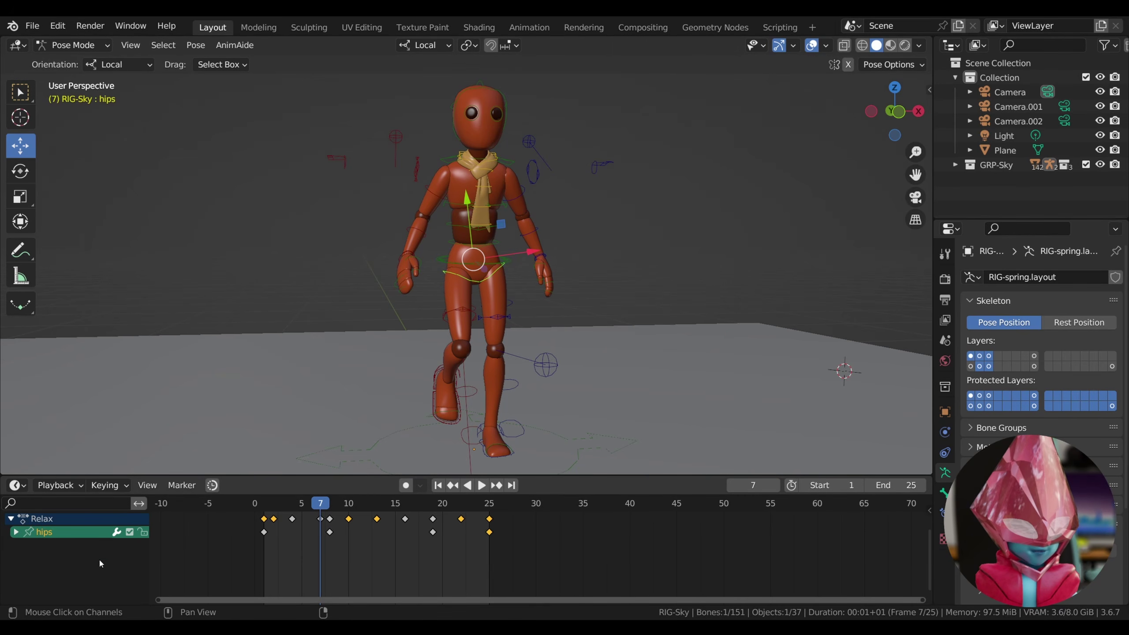
pyautogui.click(15, 532)
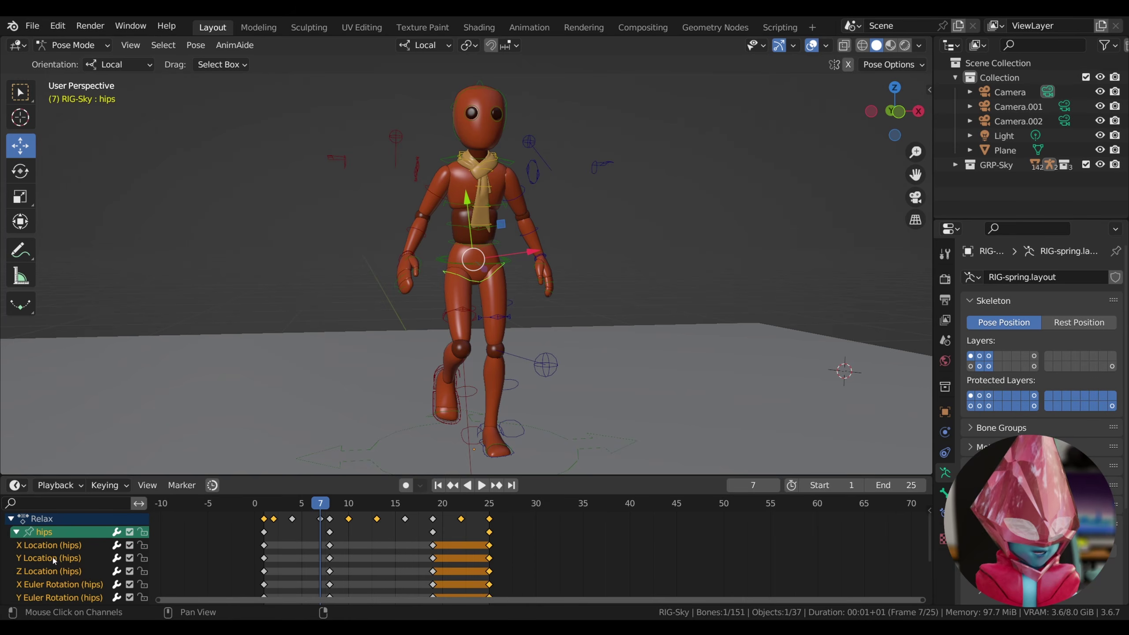
pyautogui.click(493, 268)
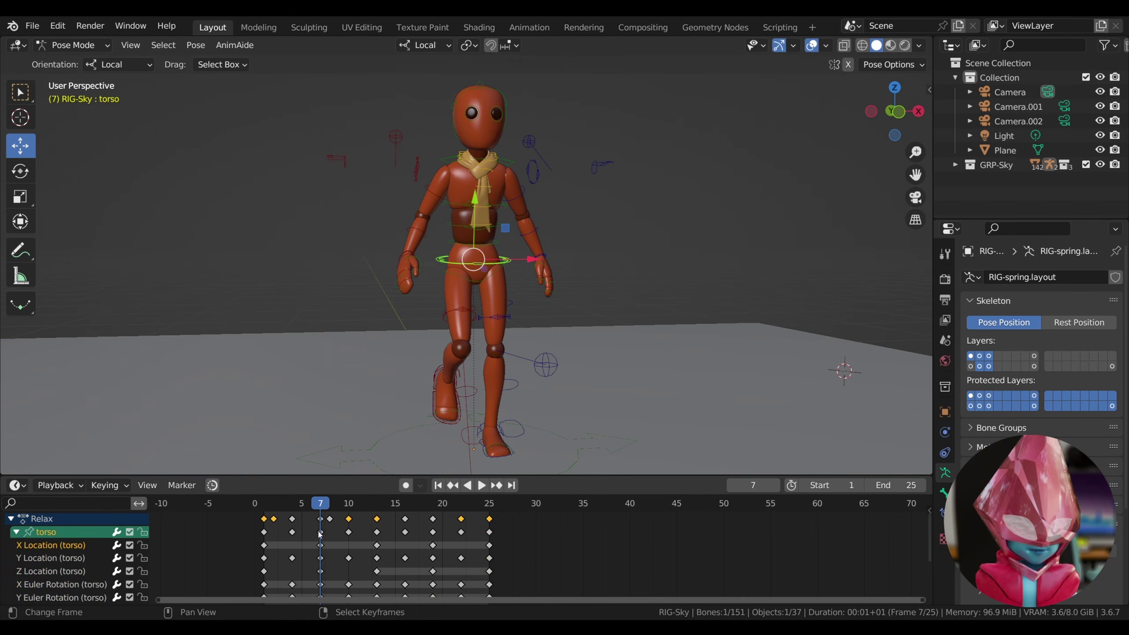
# At frame 7, shift the torso sideways over the planted left leg and insert a Location, Rotation & Scale keyframe
pyautogui.press('space')
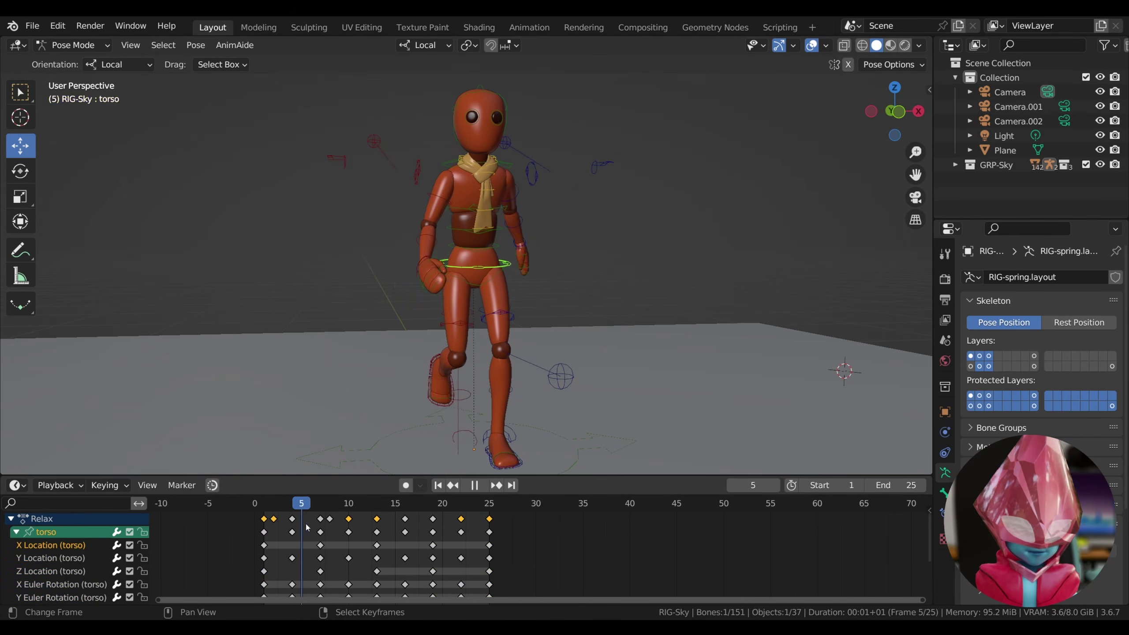
pyautogui.moveTo(901, 129); pyautogui.dragTo(905, 125)
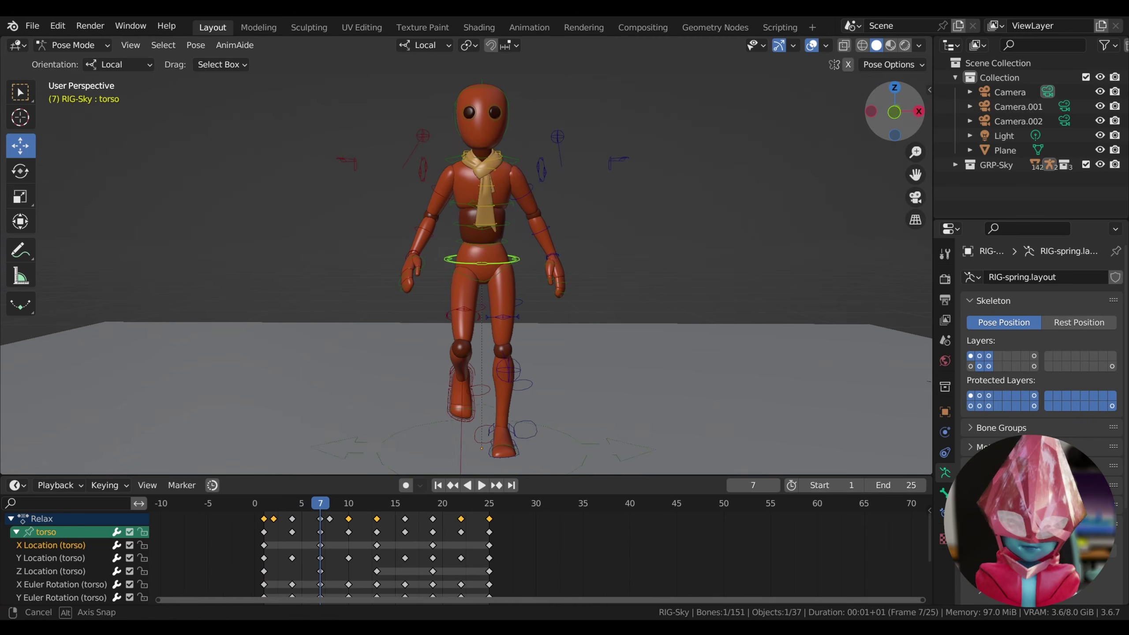
pyautogui.moveTo(534, 258); pyautogui.dragTo(539, 257)
pyautogui.press('k')
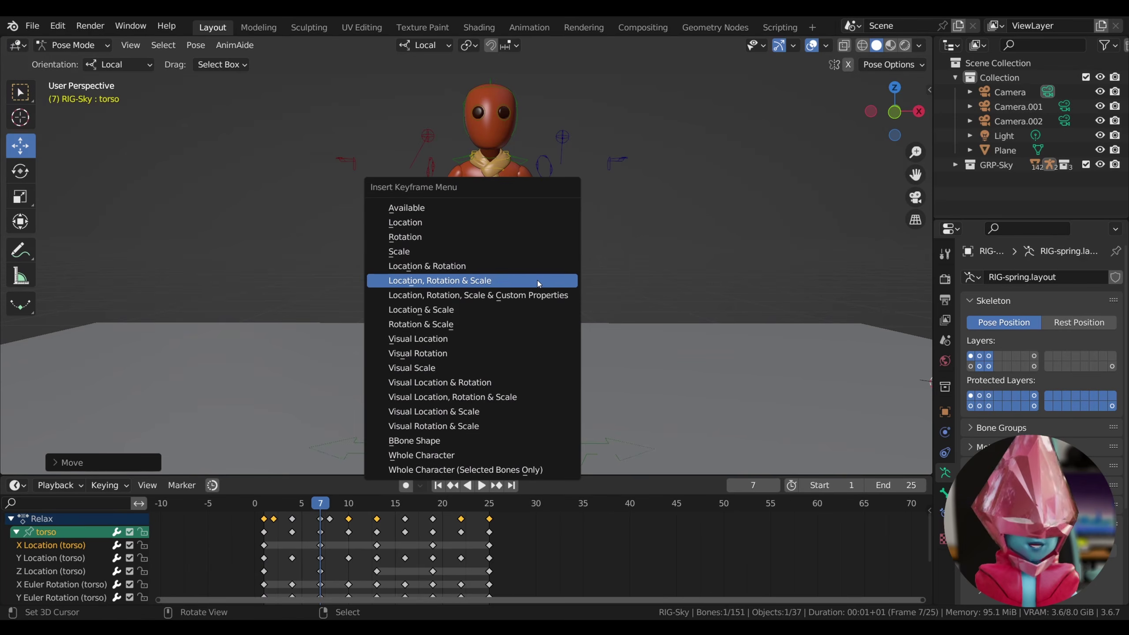
pyautogui.click(537, 280)
pyautogui.moveTo(537, 281); pyautogui.dragTo(831, 161, button='middle')
pyautogui.scroll(-1, 524, 282)
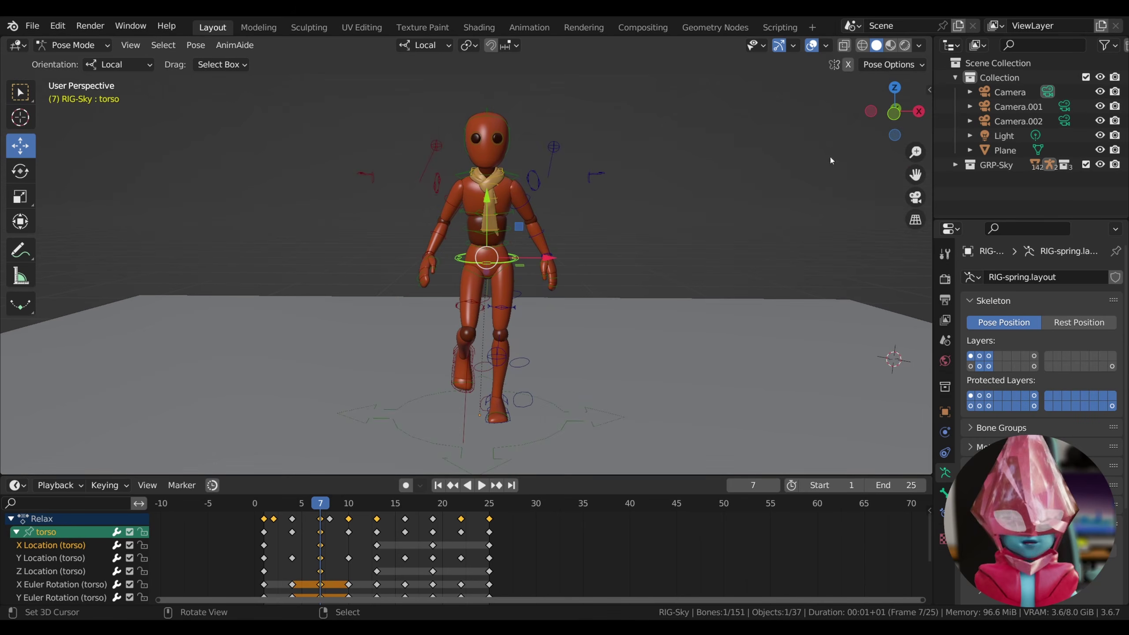
# At frame 19, shift the torso sideways over the planted right leg and insert a keyframe
pyautogui.moveTo(321, 509); pyautogui.dragTo(432, 510)
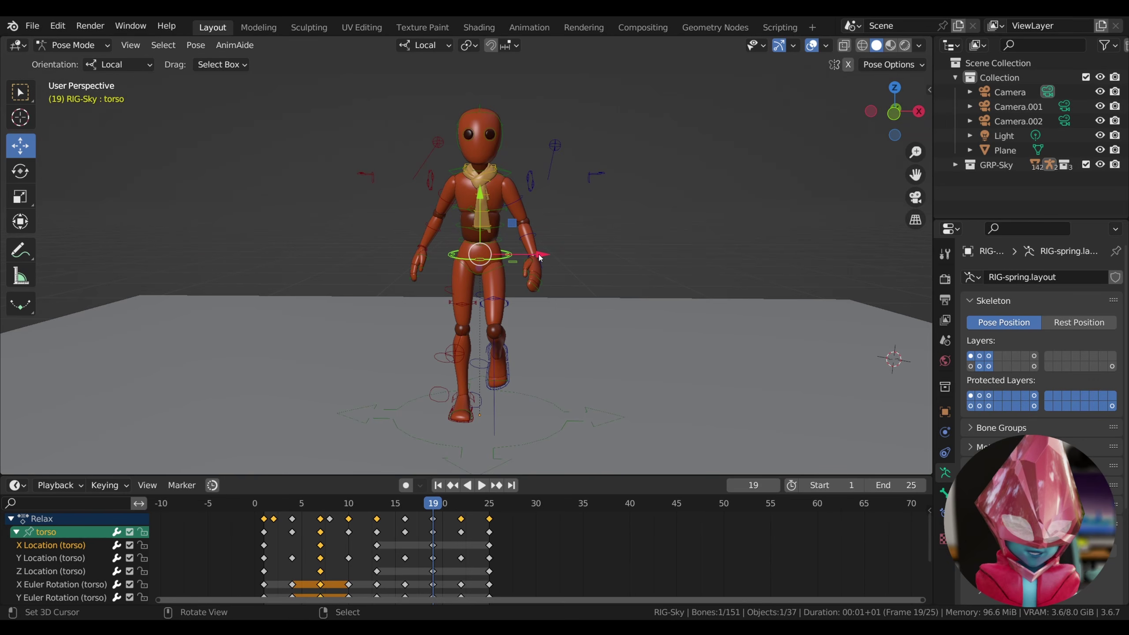
pyautogui.moveTo(540, 258); pyautogui.dragTo(531, 255)
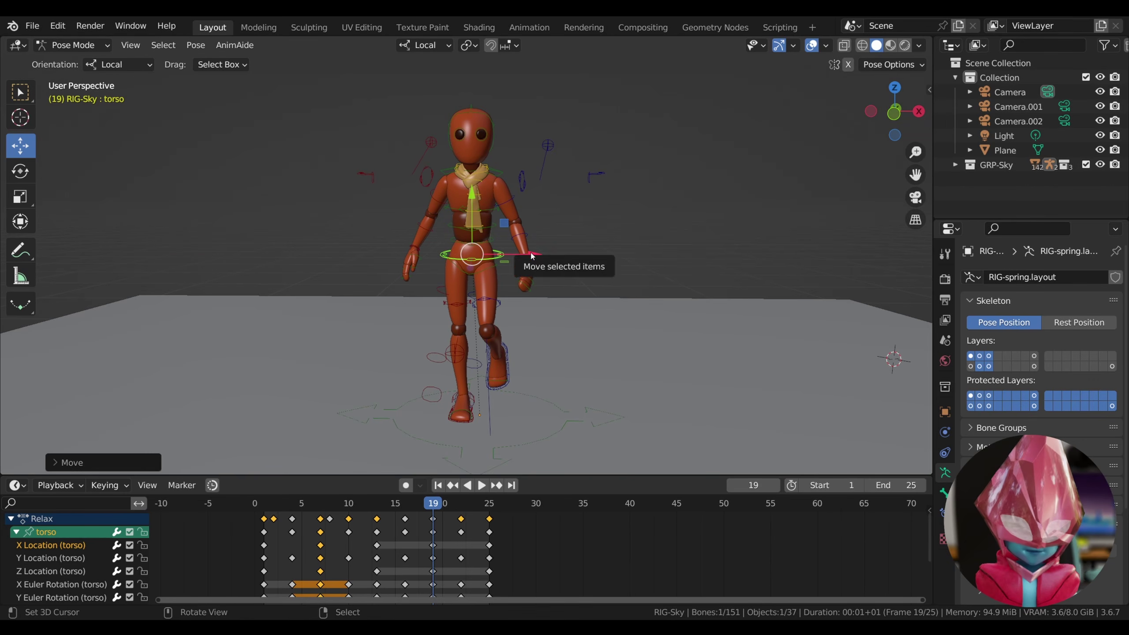
pyautogui.press('i')
pyautogui.click(531, 252)
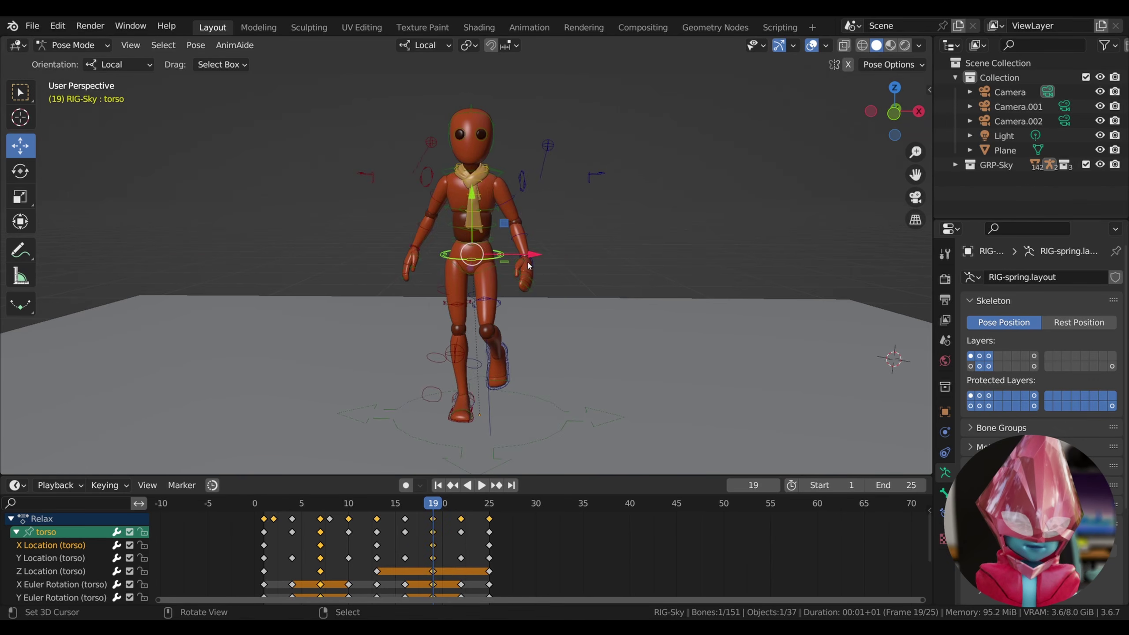
# Play back the walk, and reduce the torso's sideways shift at frames 19 and 7 with updated keyframes
pyautogui.press('space')
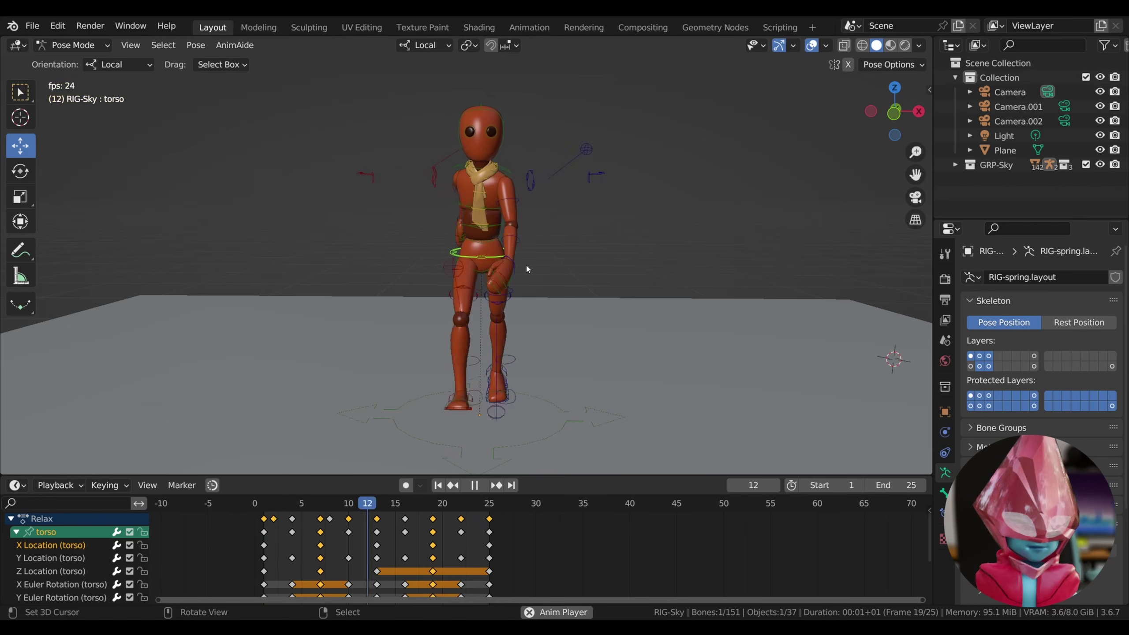
pyautogui.press('Escape')
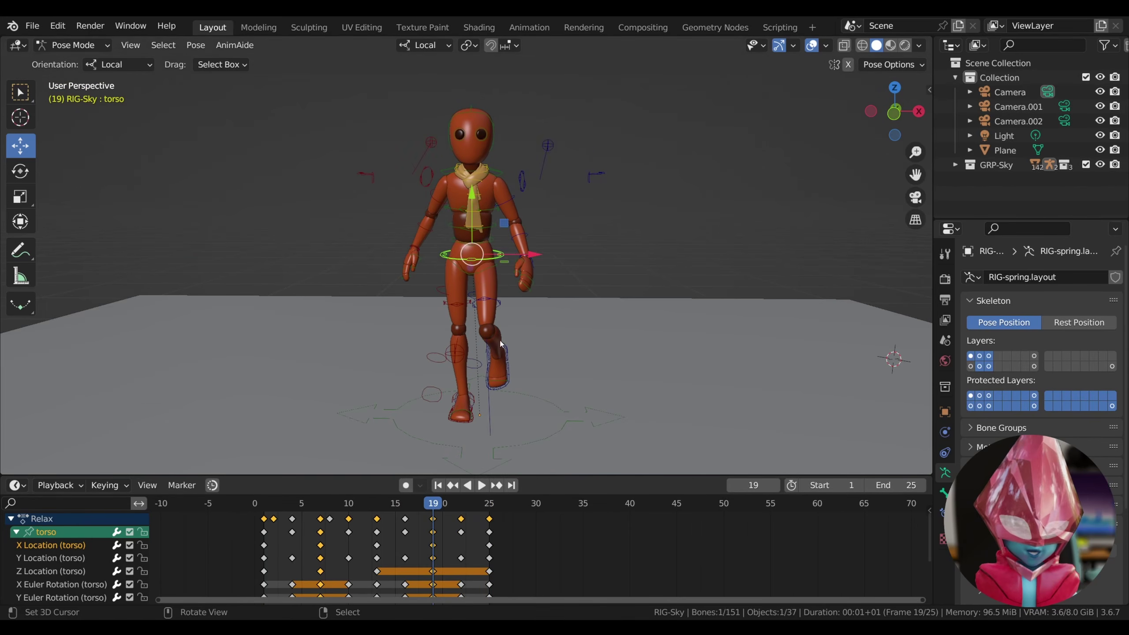
pyautogui.moveTo(531, 254)
pyautogui.mouseDown()
pyautogui.moveTo(515, 257)
pyautogui.moveTo(541, 259)
pyautogui.mouseUp()
pyautogui.press('i')
pyautogui.click(519, 255)
pyautogui.press('space')
pyautogui.press('i')
pyautogui.click(541, 259)
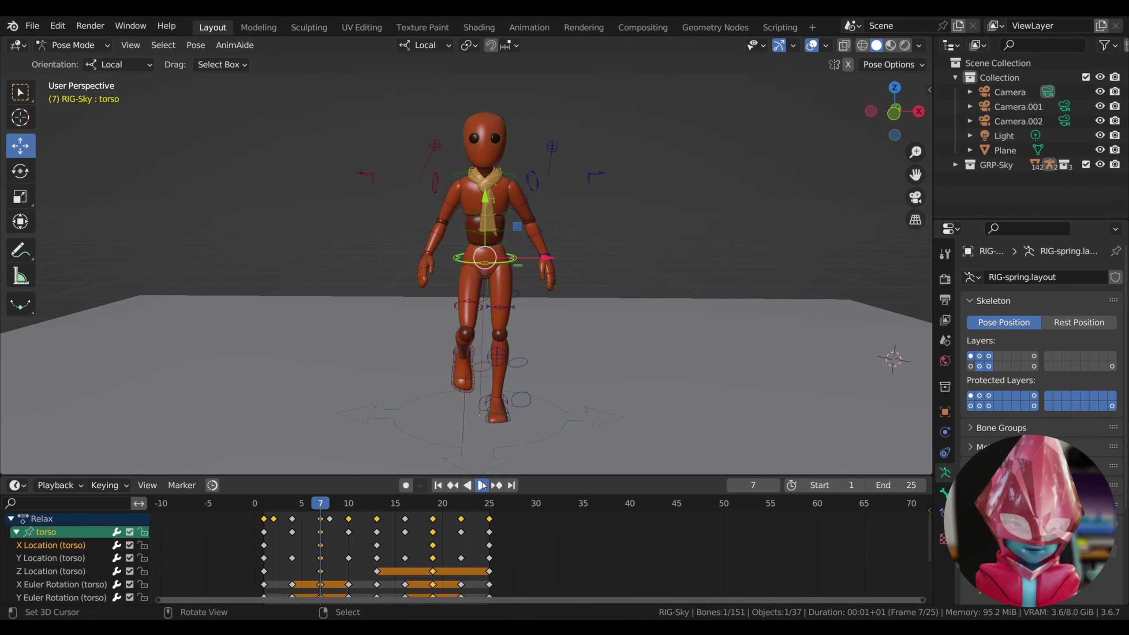
# Play the walk loop and examine the torso's weight shift from the front and the side
pyautogui.click(483, 485)
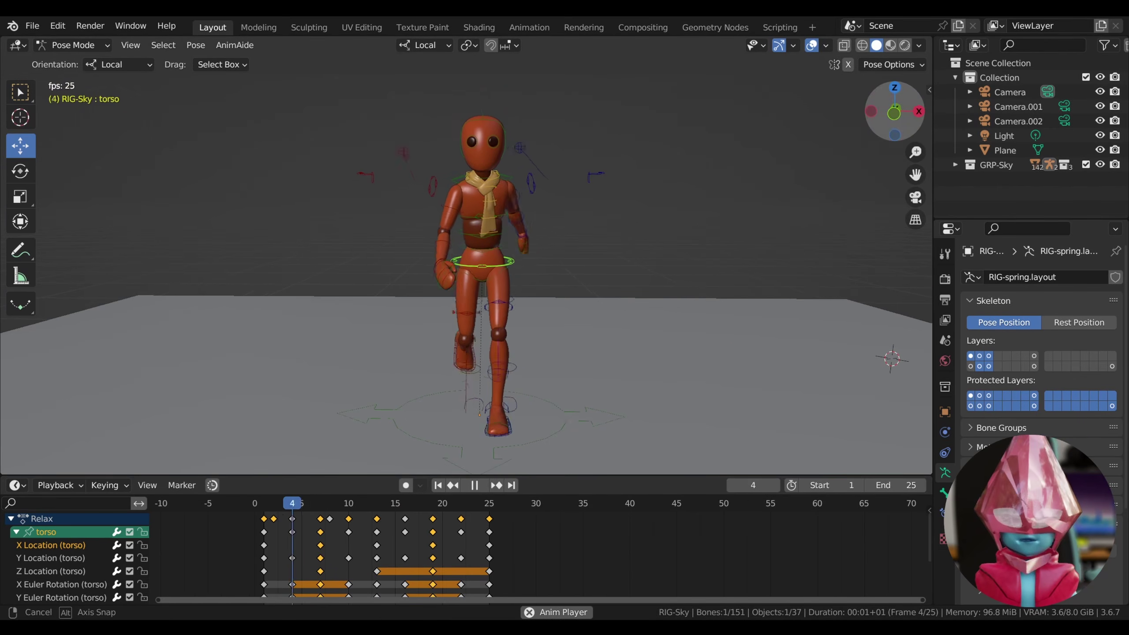
pyautogui.moveTo(541, 259); pyautogui.dragTo(639, 247, button='middle')
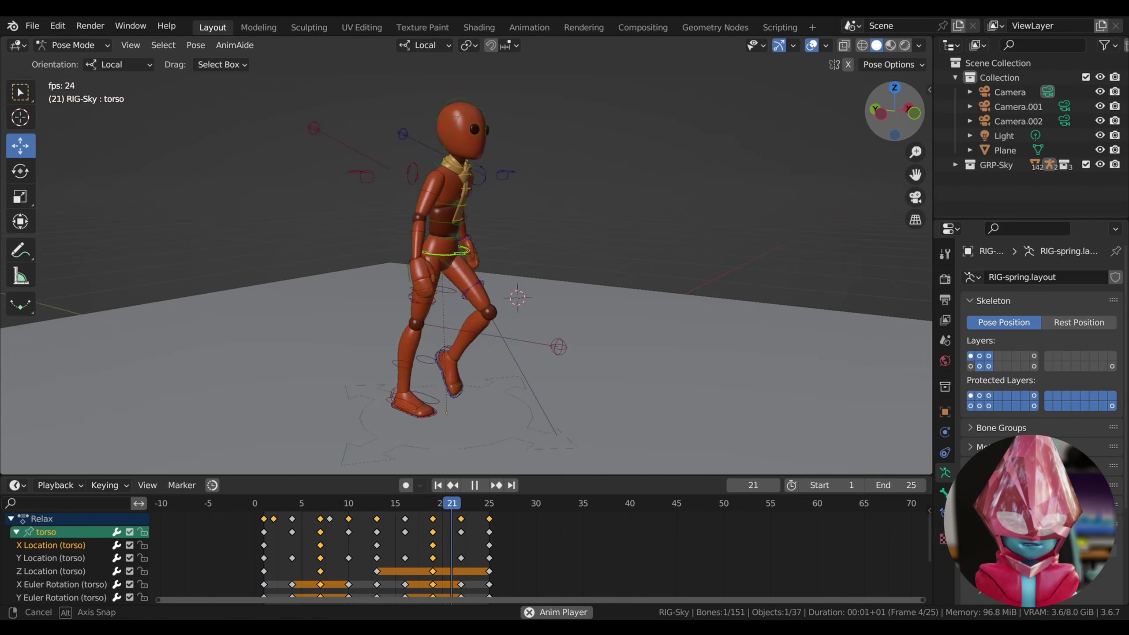
pyautogui.moveTo(890, 120); pyautogui.dragTo(899, 120)
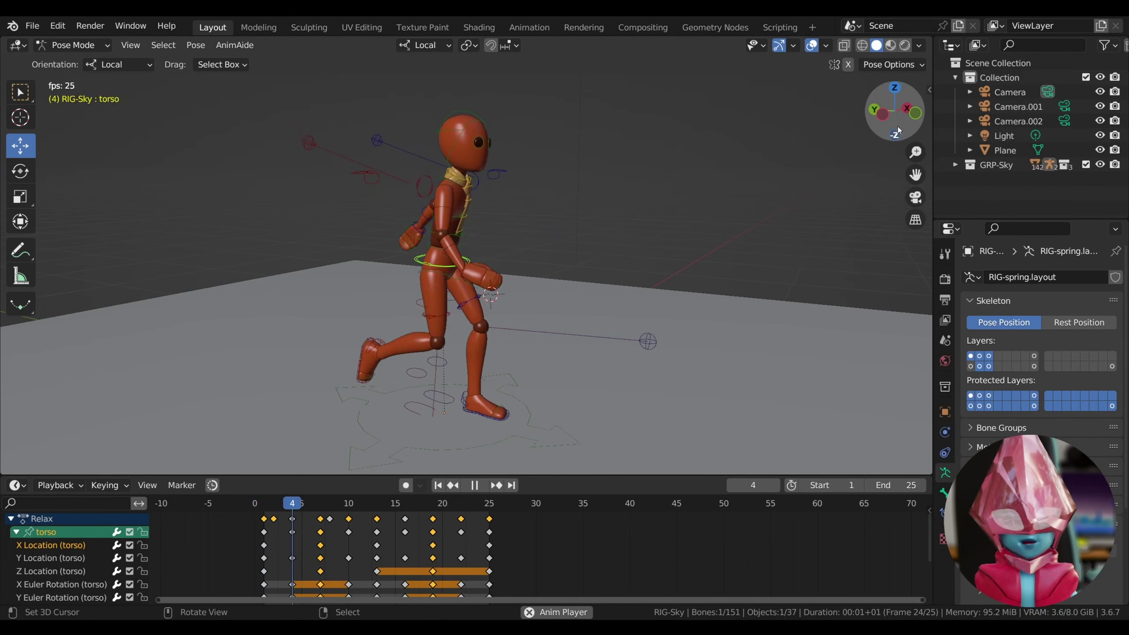
pyautogui.moveTo(894, 111); pyautogui.dragTo(1009, 114)
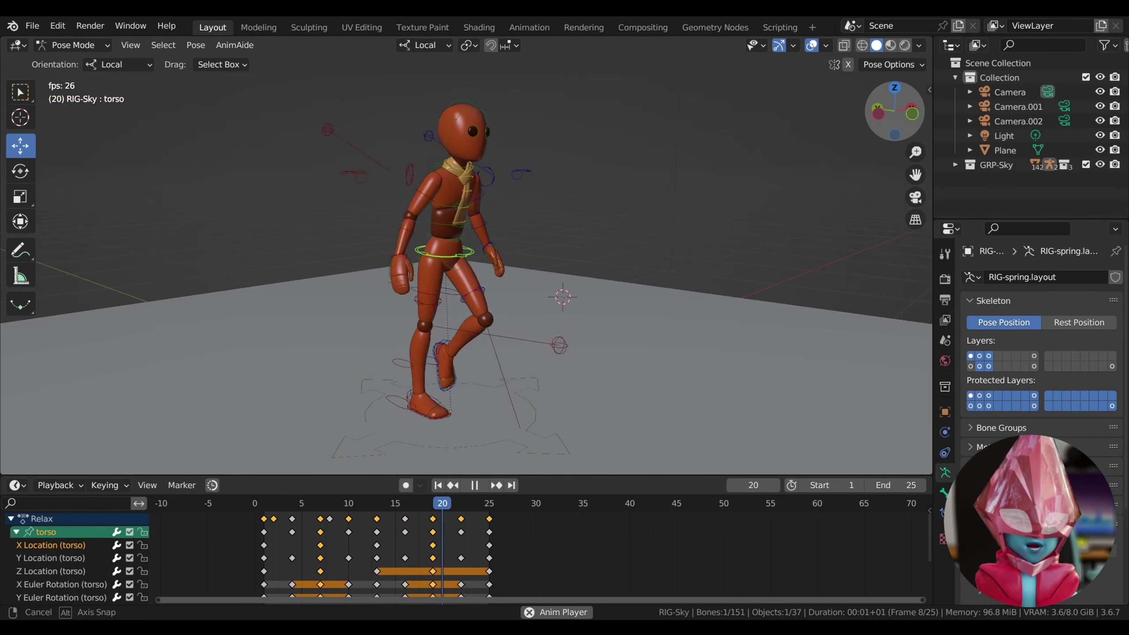
pyautogui.moveTo(895, 113); pyautogui.dragTo(915, 109)
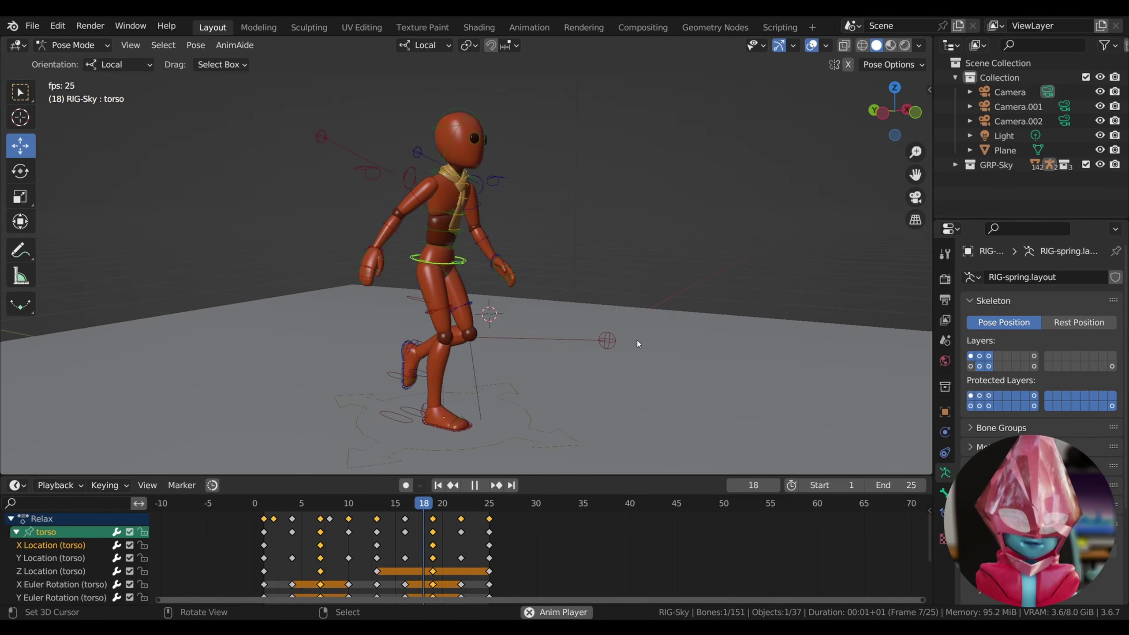